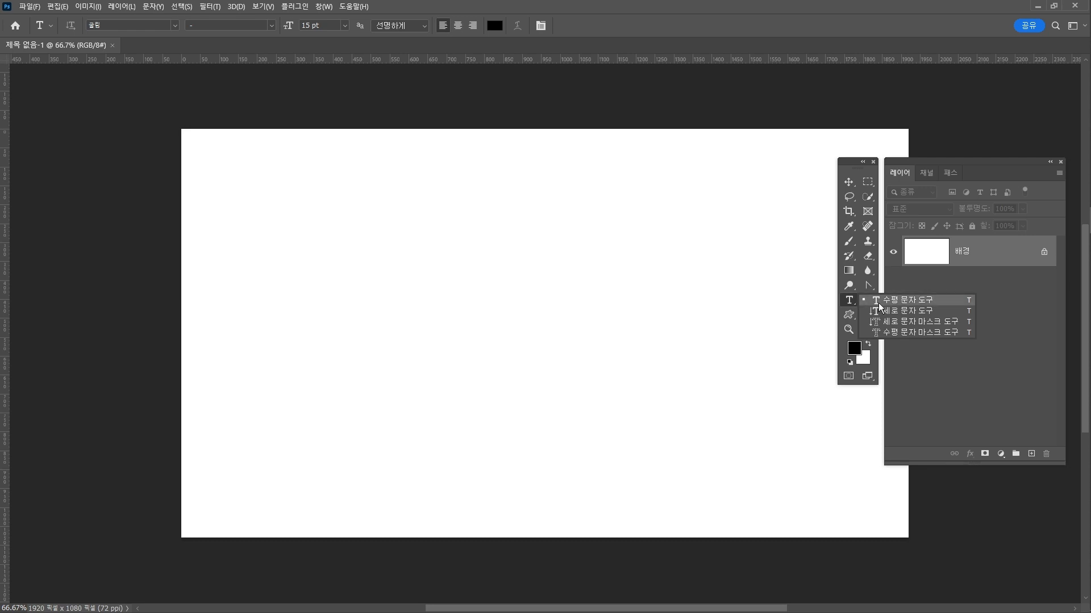
Step: Activate the Horizontal Type tool and set its font to KoPub돋움체 Bold
click(878, 302)
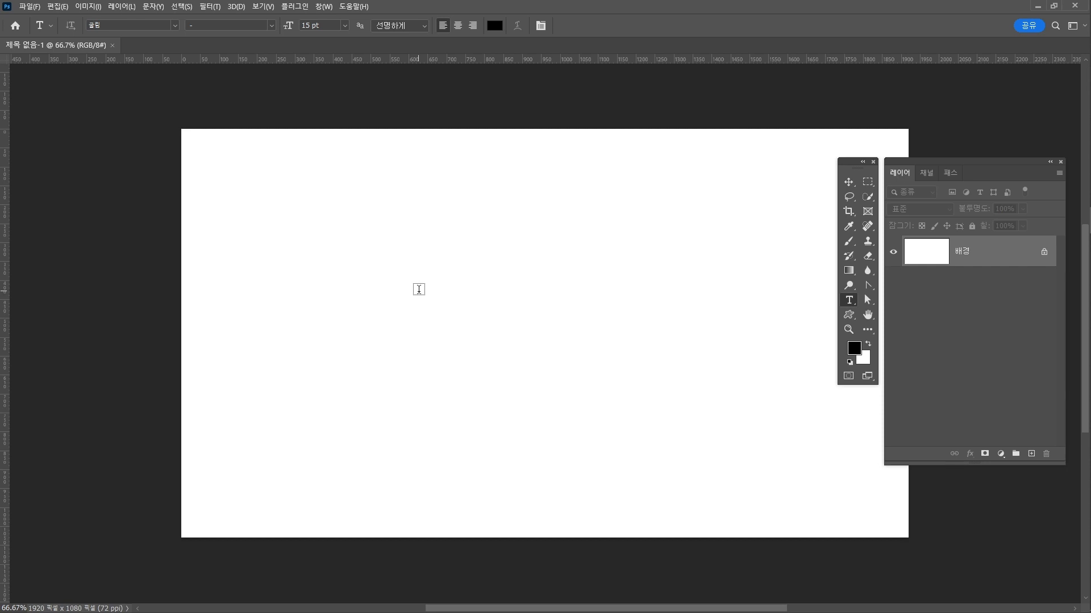
click(174, 25)
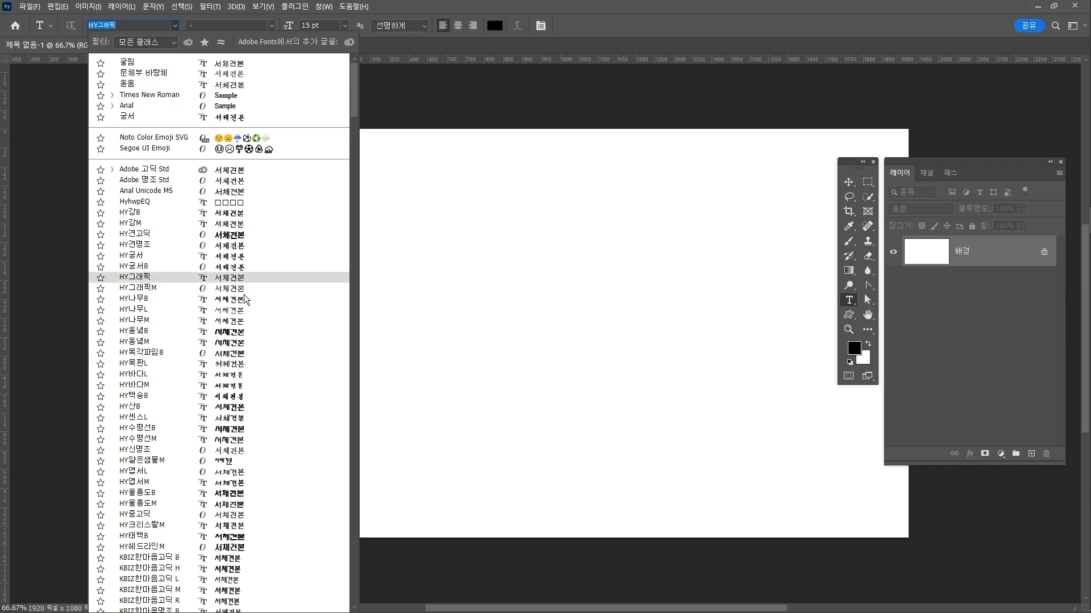
scroll(274, 243, down, 12)
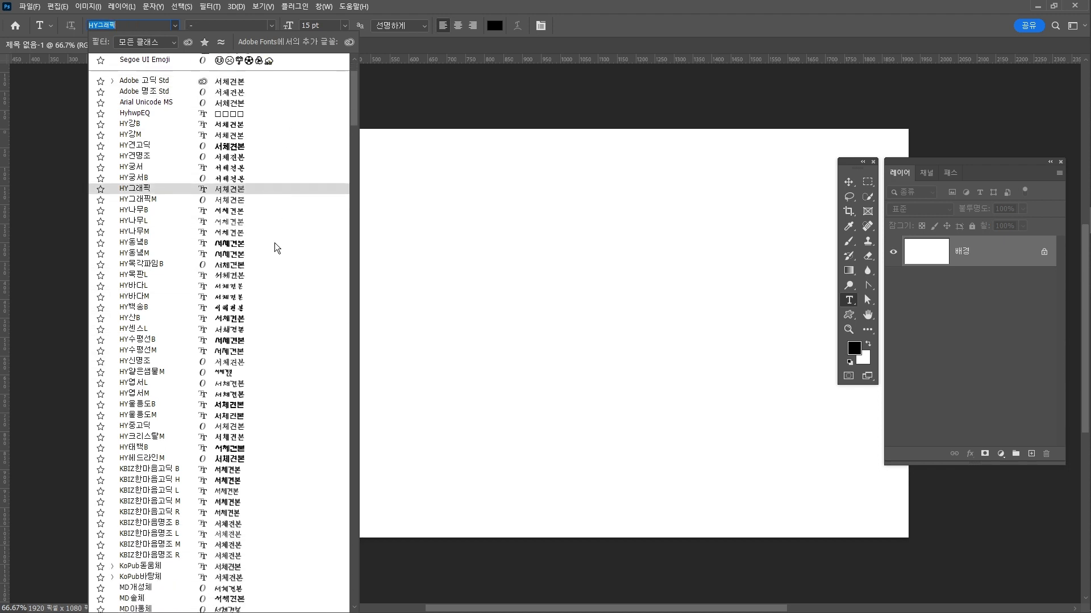
click(126, 25)
text(kopub)
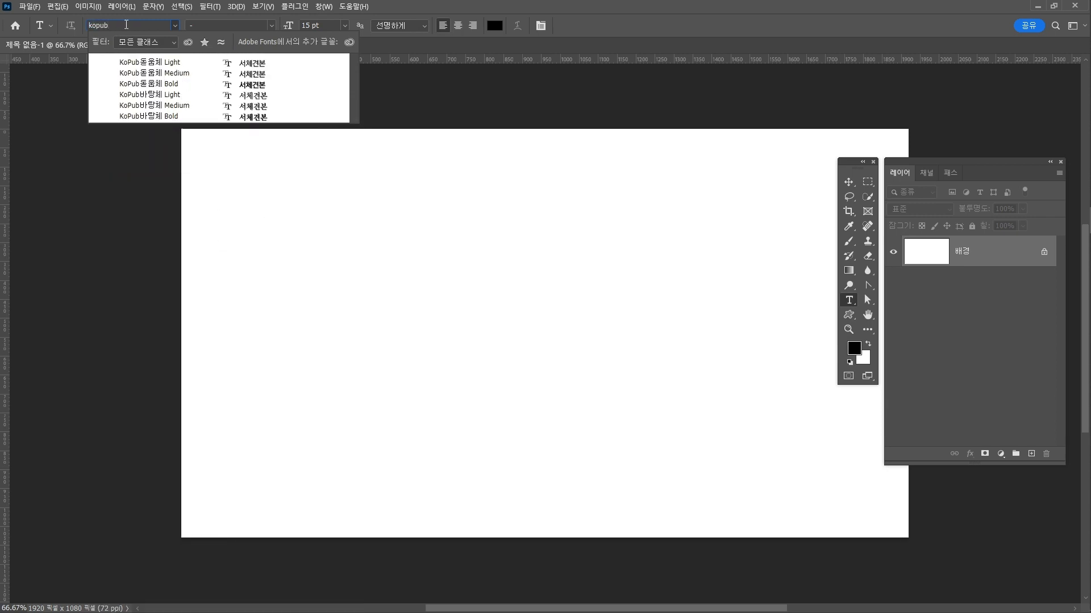
click(189, 83)
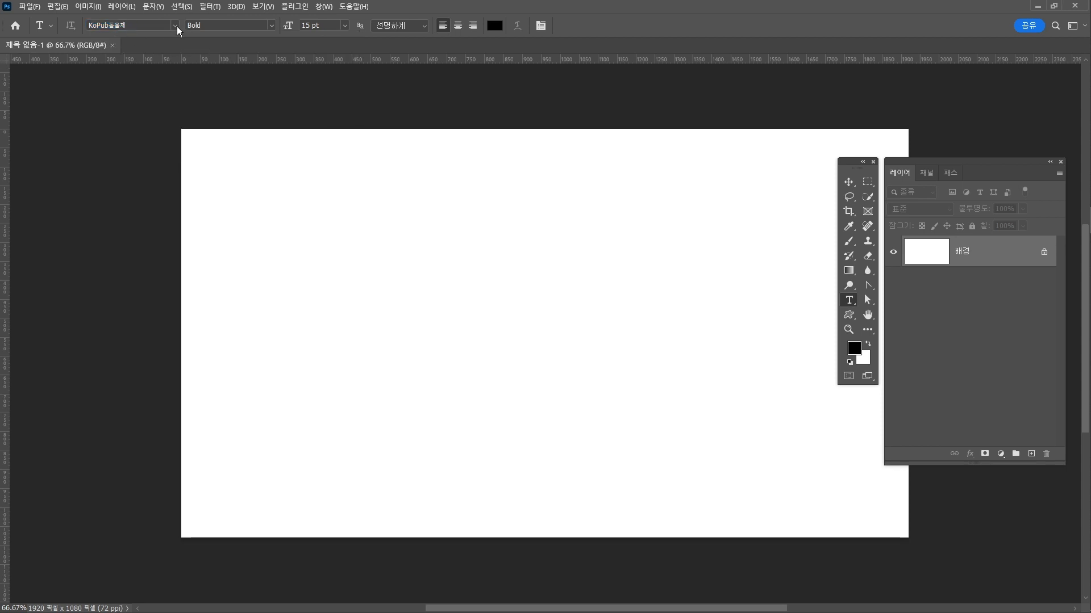
click(273, 25)
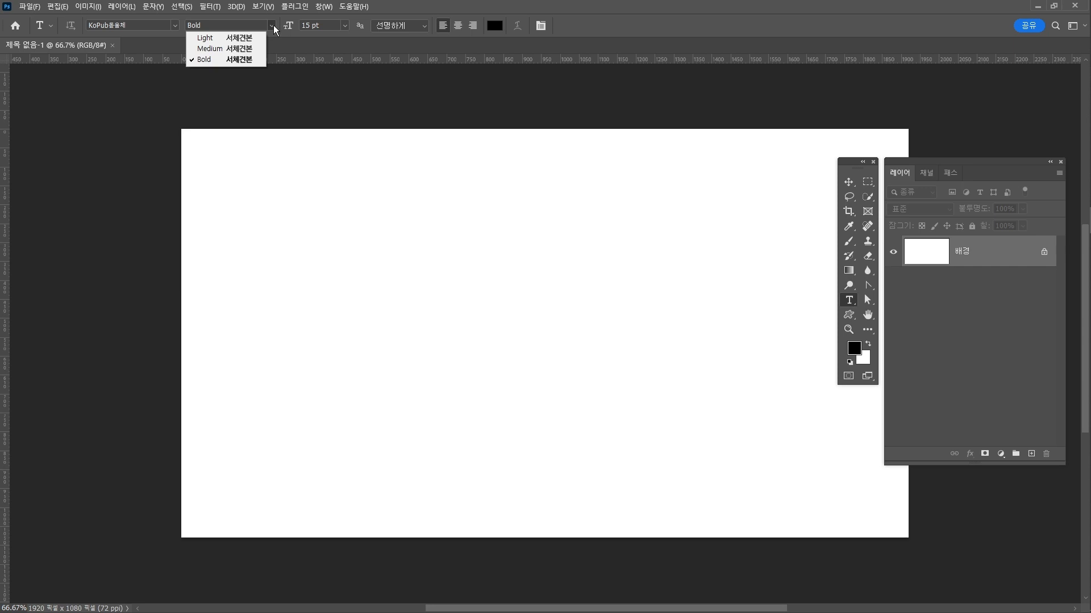
click(274, 25)
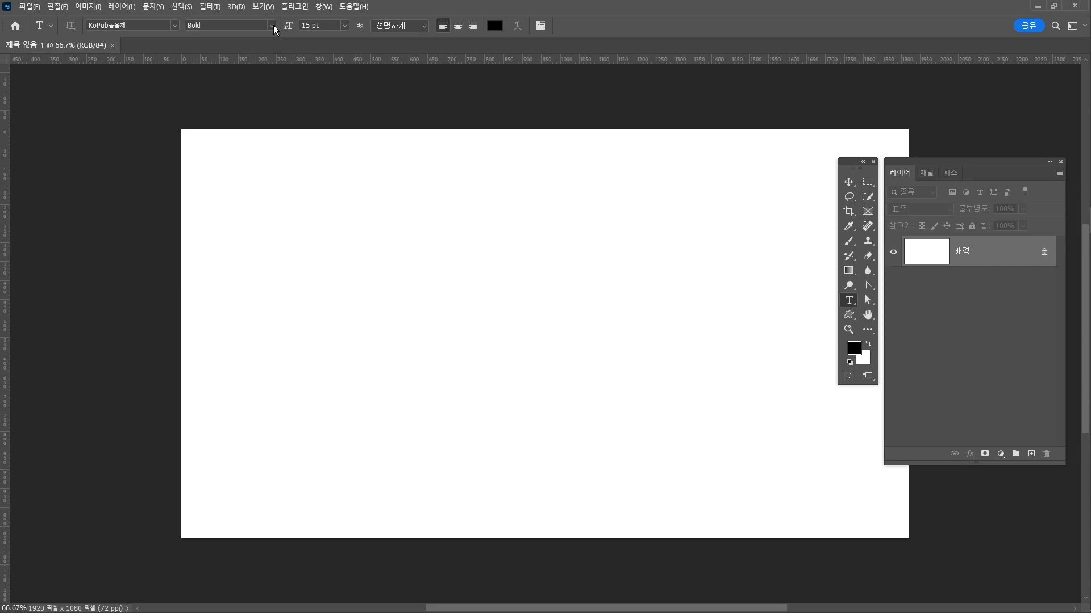
click(274, 25)
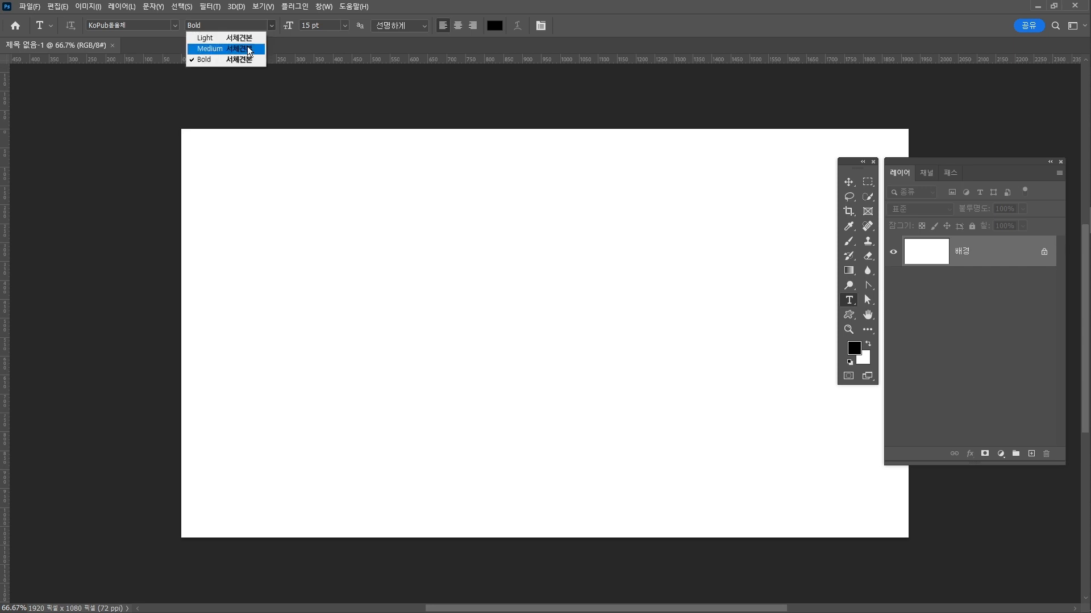
click(442, 19)
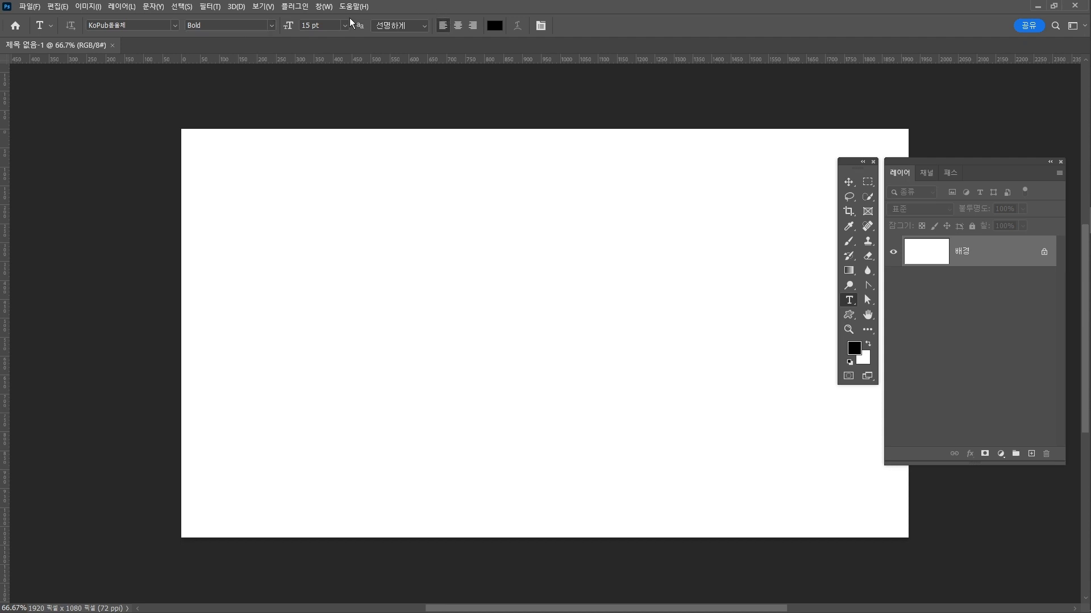
Step: Set the type size to 150 pt and accept black (000000) as the text colour
click(313, 25)
text(0)
click(492, 29)
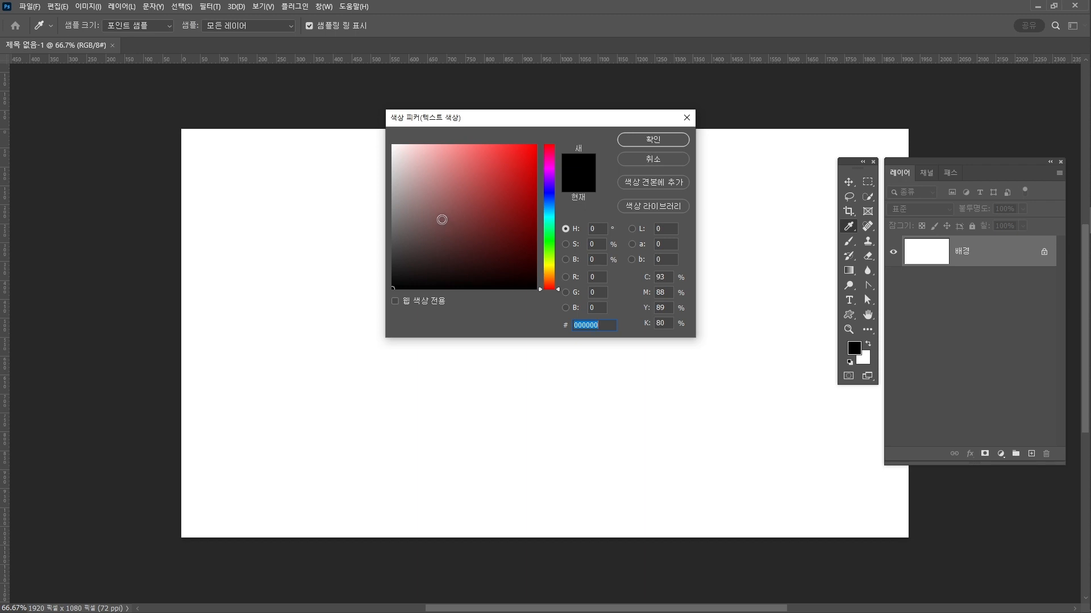
drag(404, 277, 361, 326)
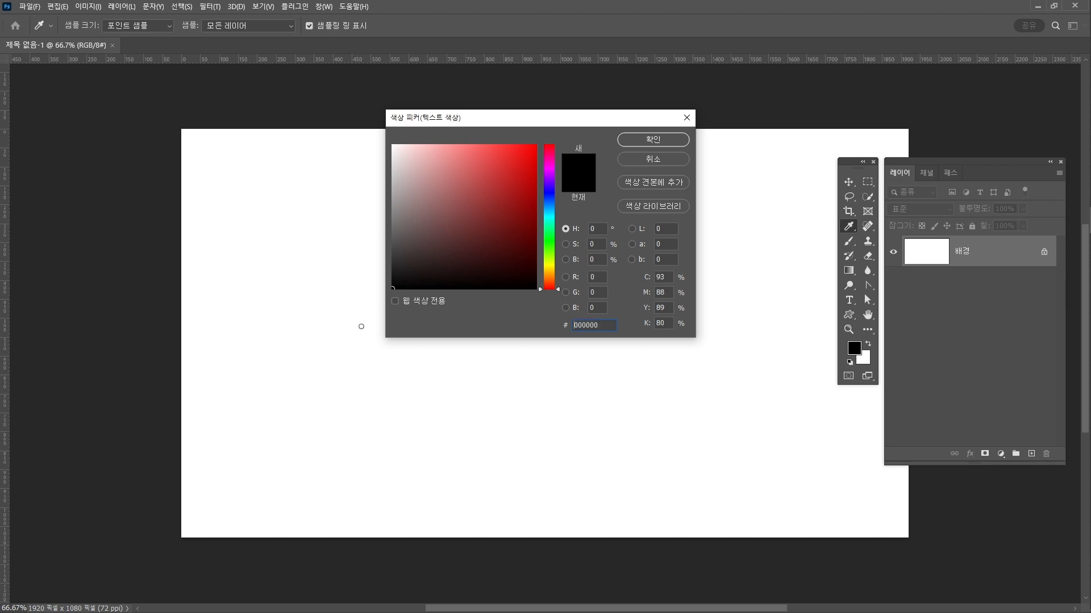
click(653, 139)
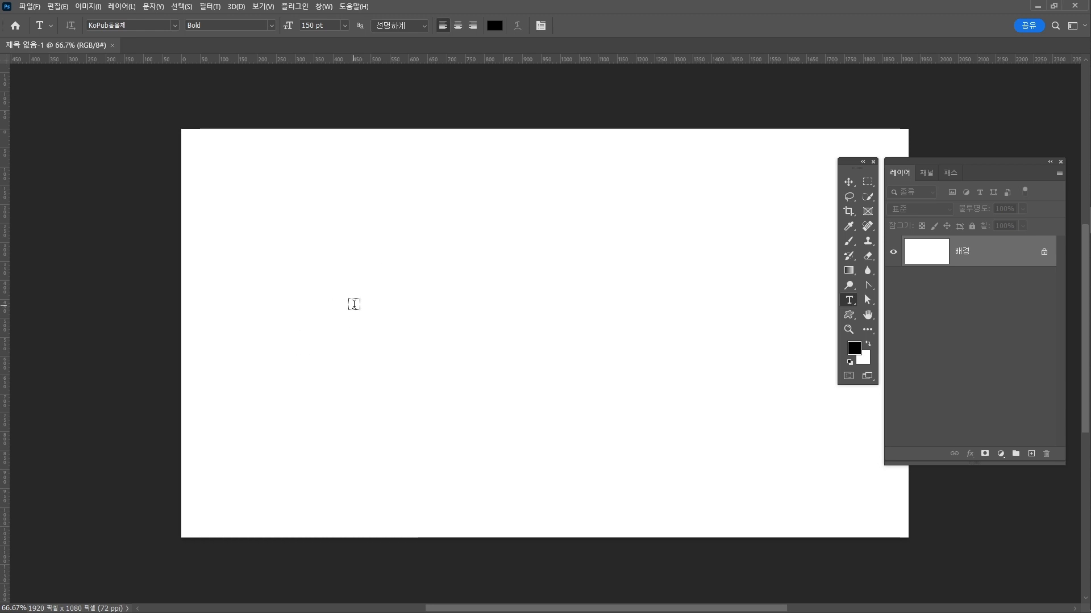
click(326, 315)
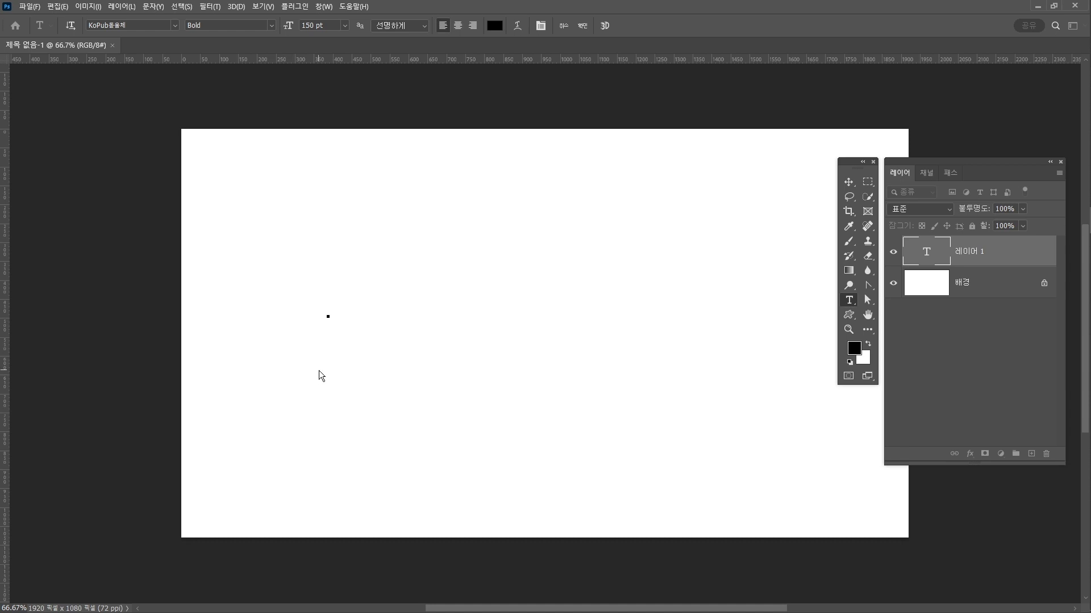
key(Escape)
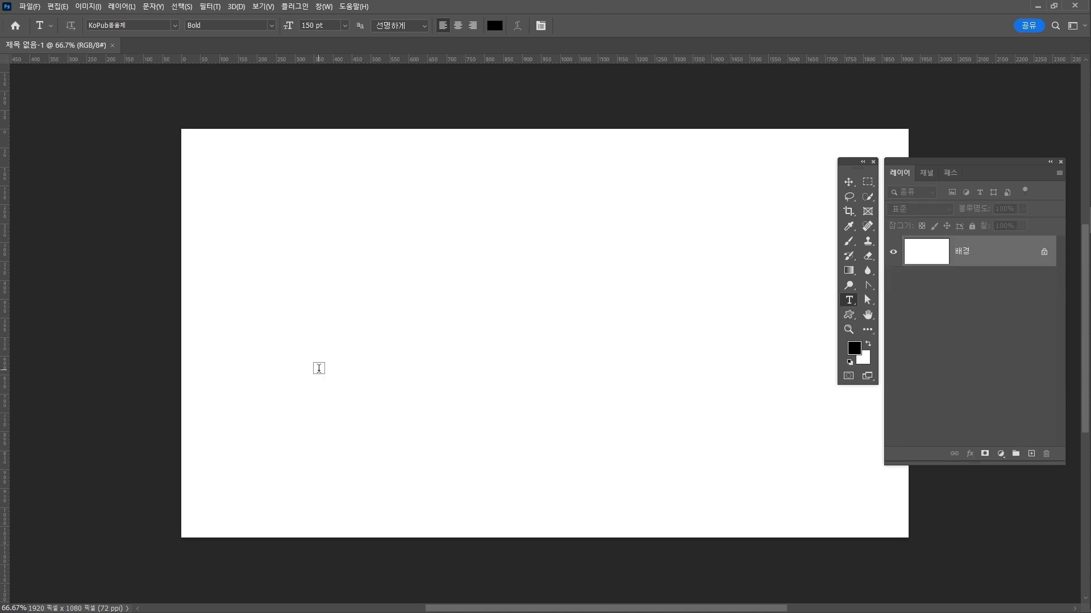
drag(302, 290, 335, 342)
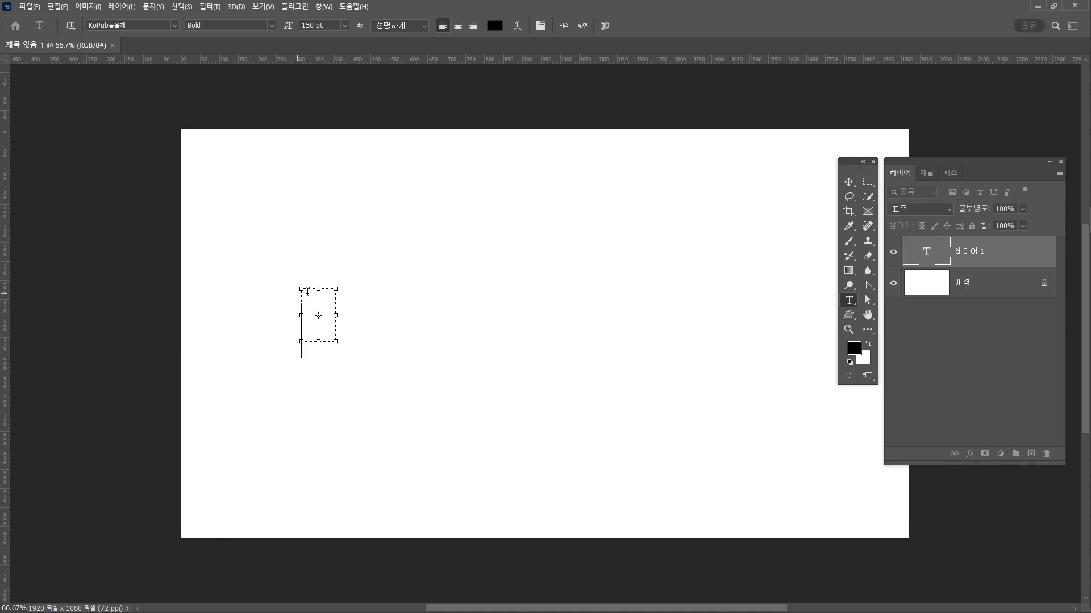
key(Escape)
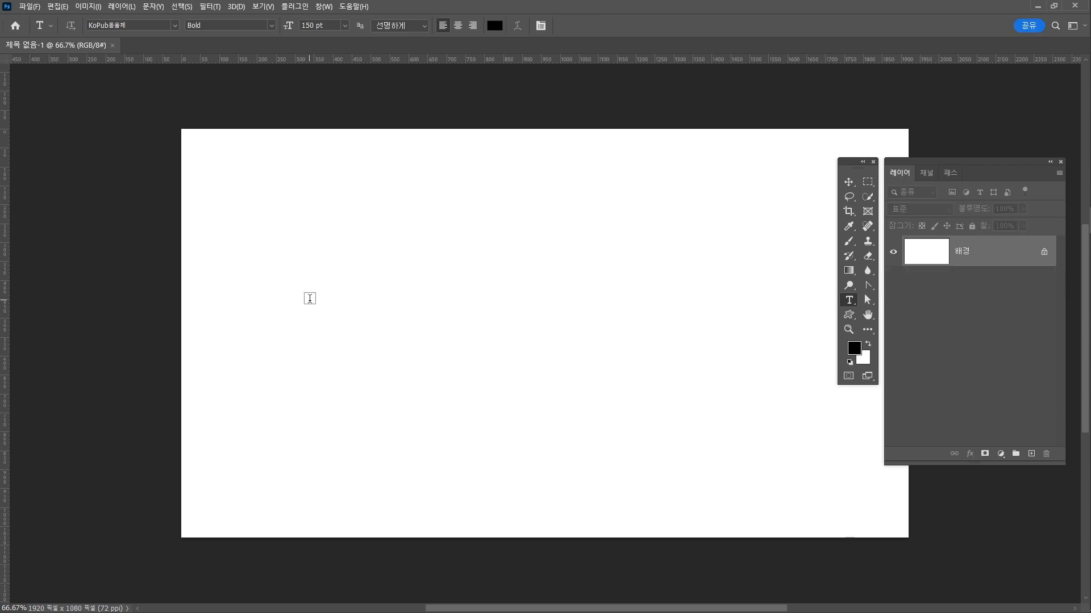
Step: Add the point text "photoshop" on the canvas and move it to about the canvas centre
click(334, 331)
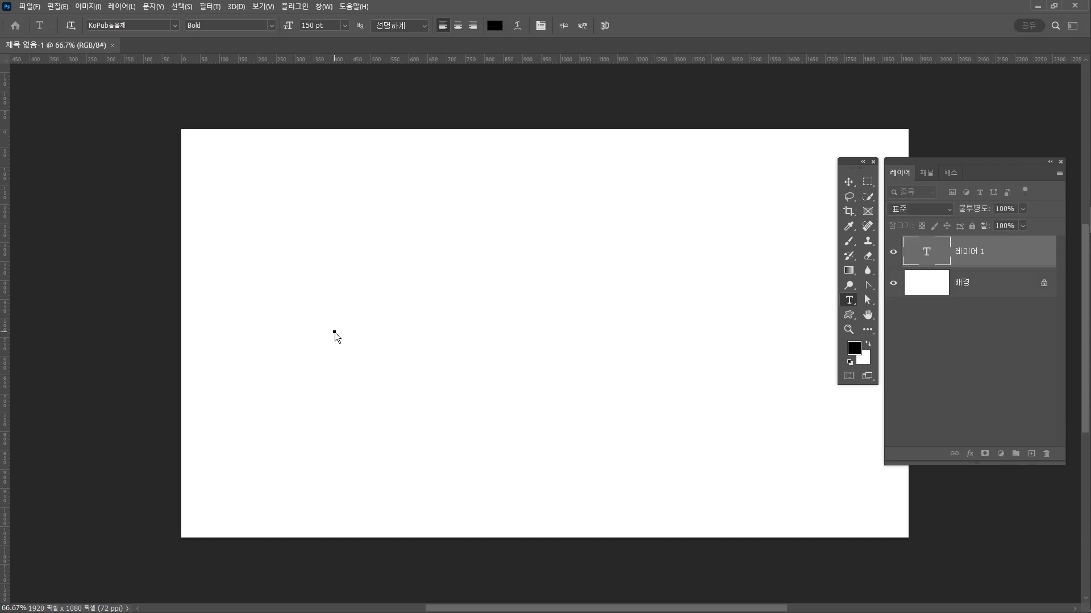
text(photoshop)
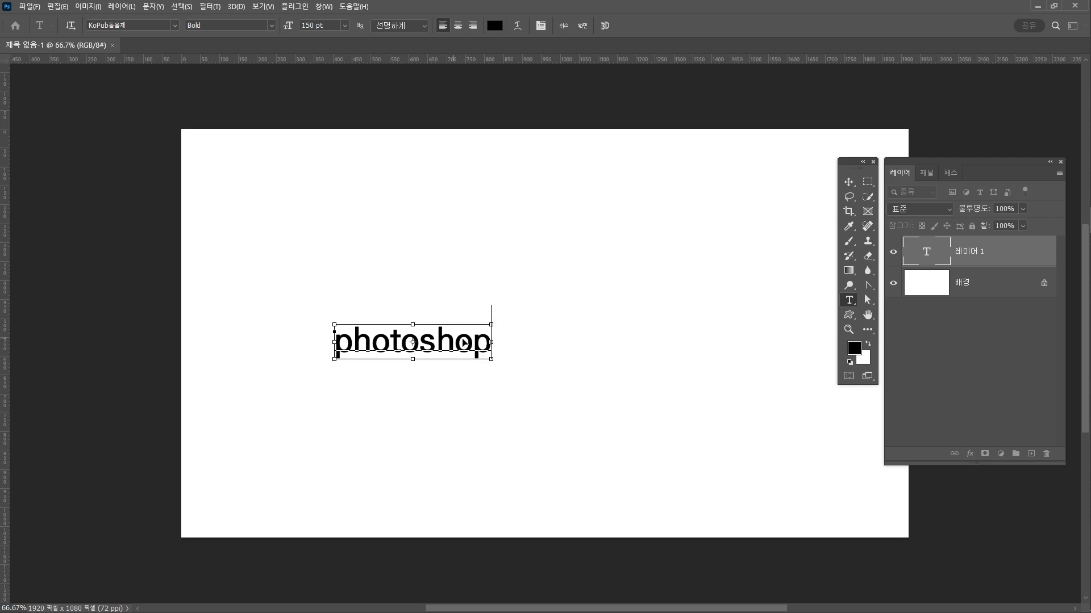
key(ctrl)
drag(443, 345, 571, 343)
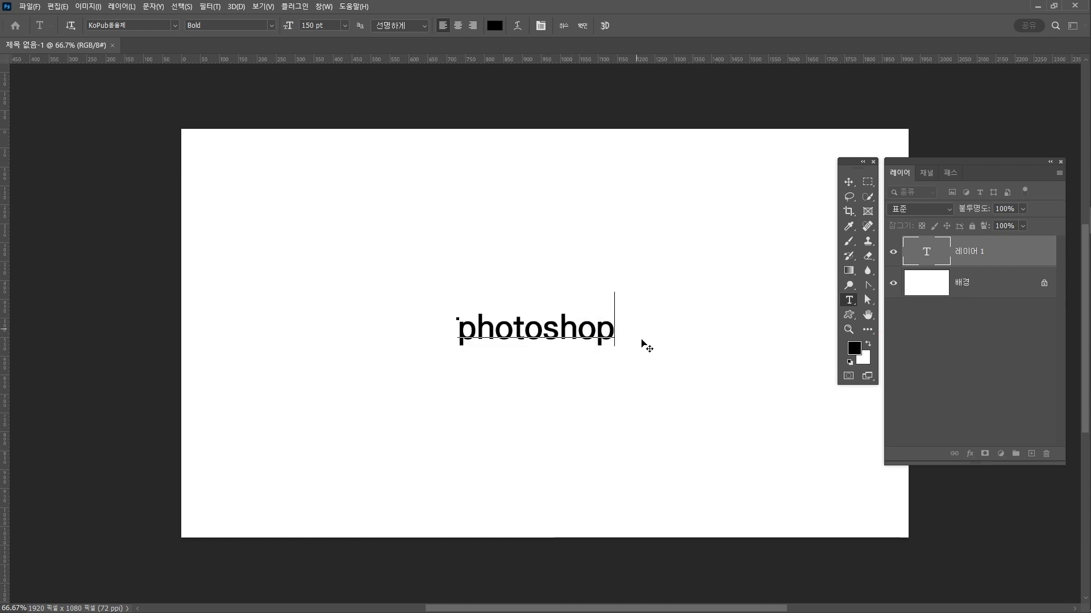
Step: Select the whole word "photoshop" and bring up the character settings just above the text
double_click(554, 329)
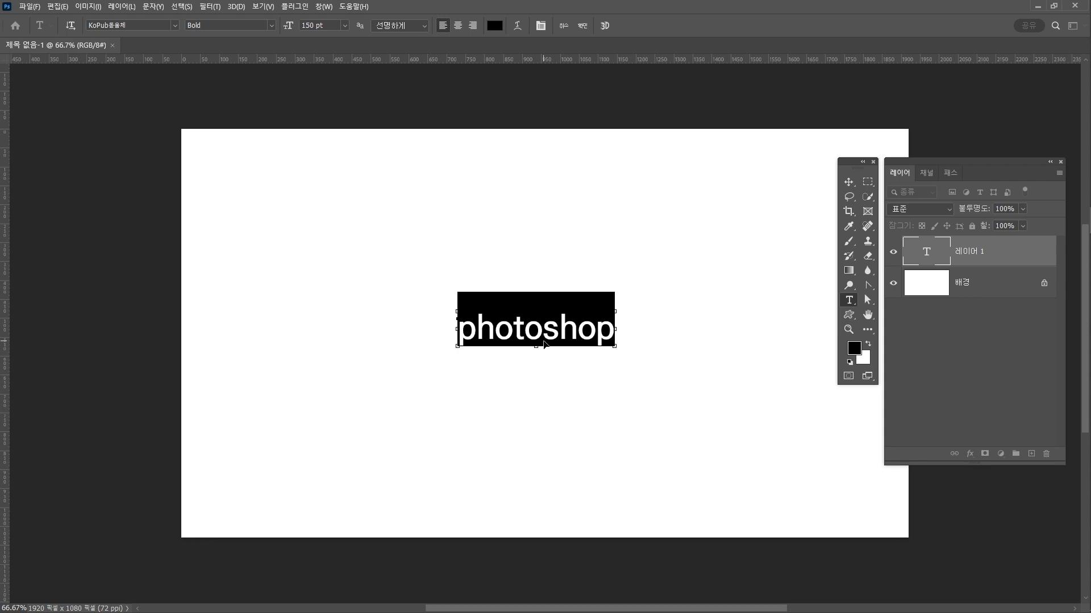
key(ctrl+t)
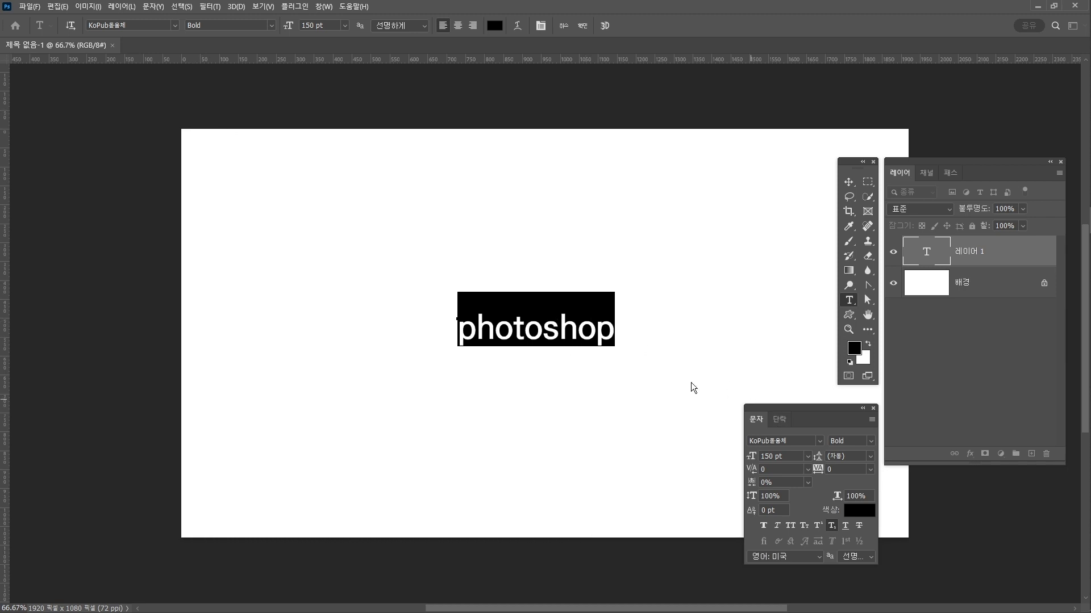
click(596, 322)
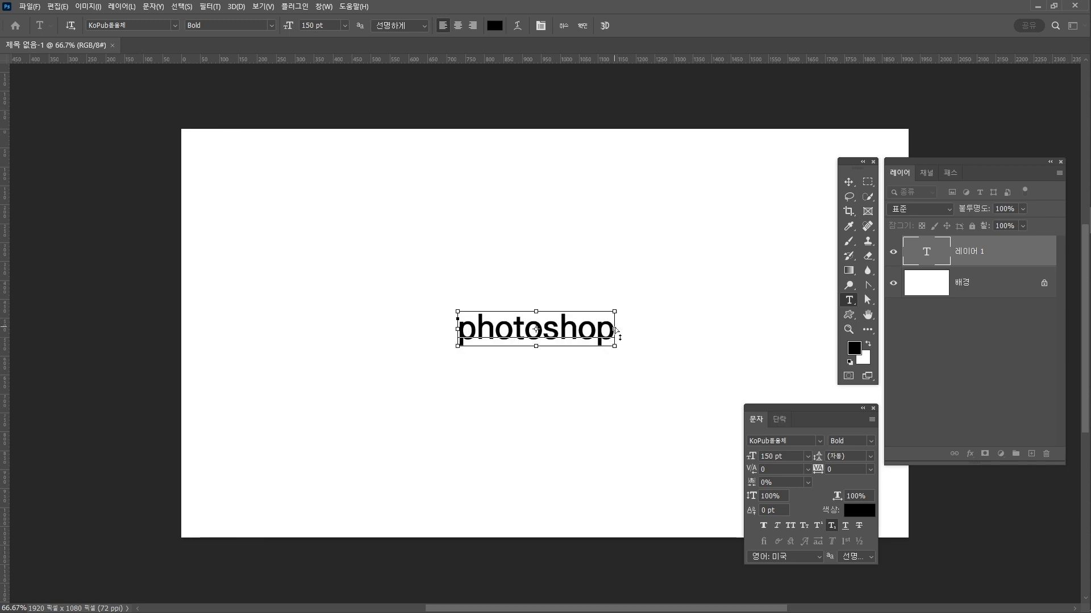
key(ctrl+a)
key(ctrl+t)
key(ctrl+t)
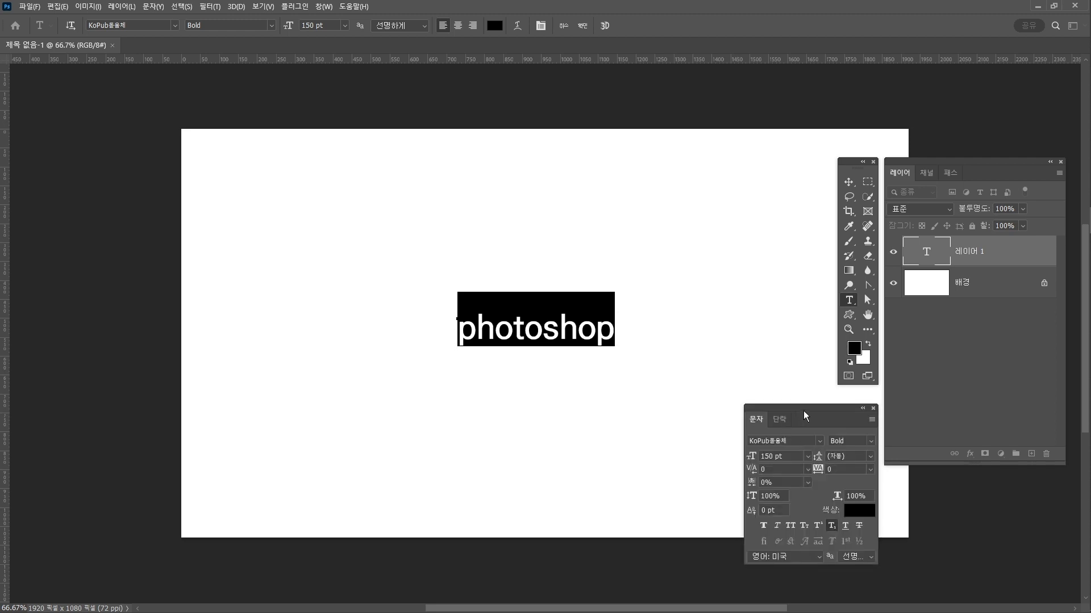
drag(803, 410, 741, 186)
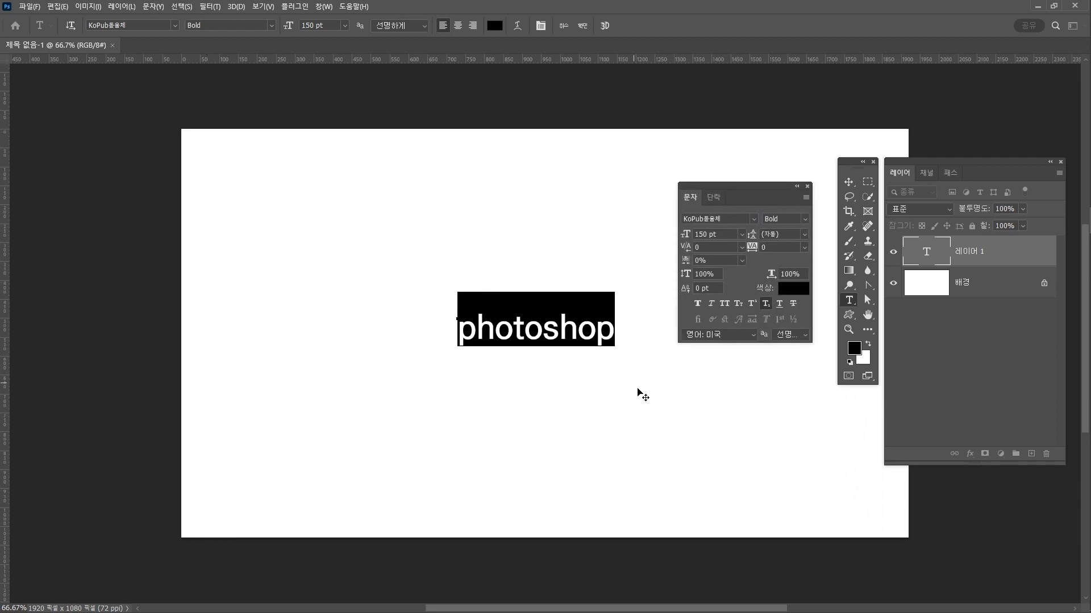
drag(744, 184, 724, 141)
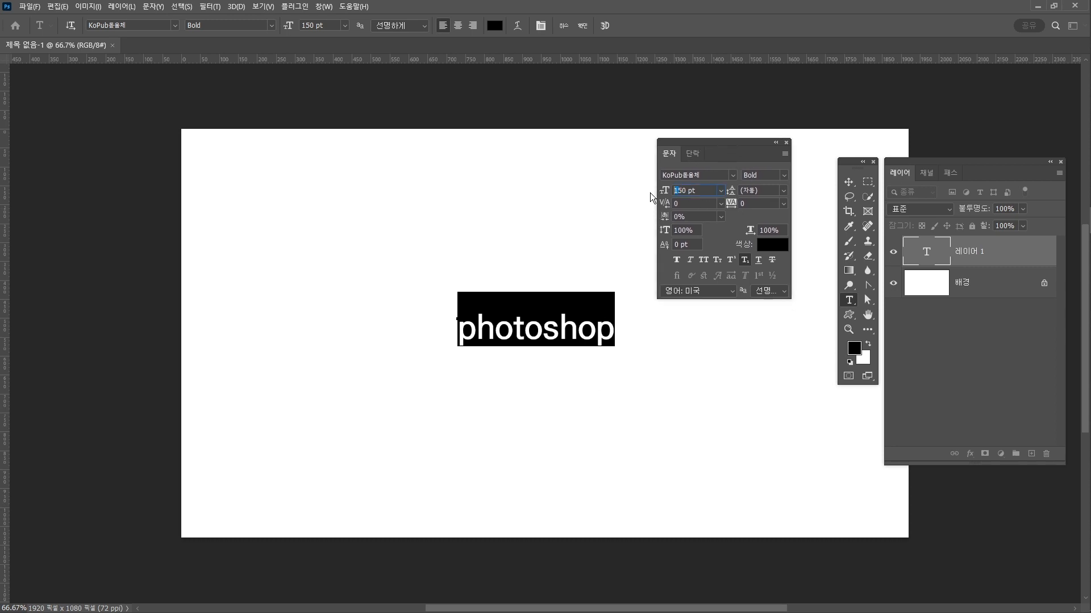
Step: Enlarge the selected "photoshop" text to 350 pt and apply All Caps
key(Return)
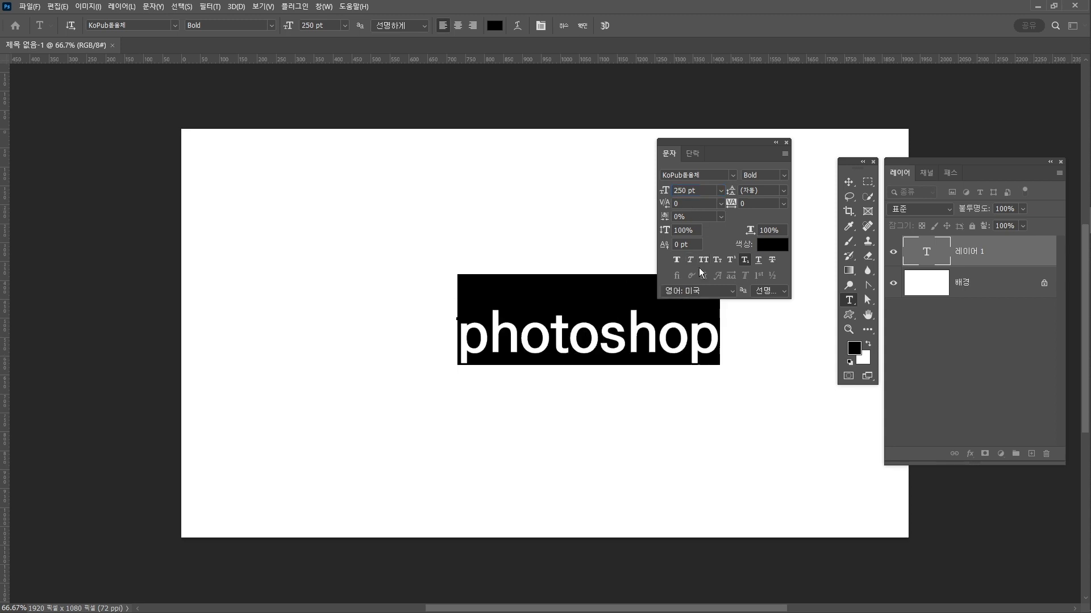
drag(679, 192, 643, 202)
text(3)
key(Return)
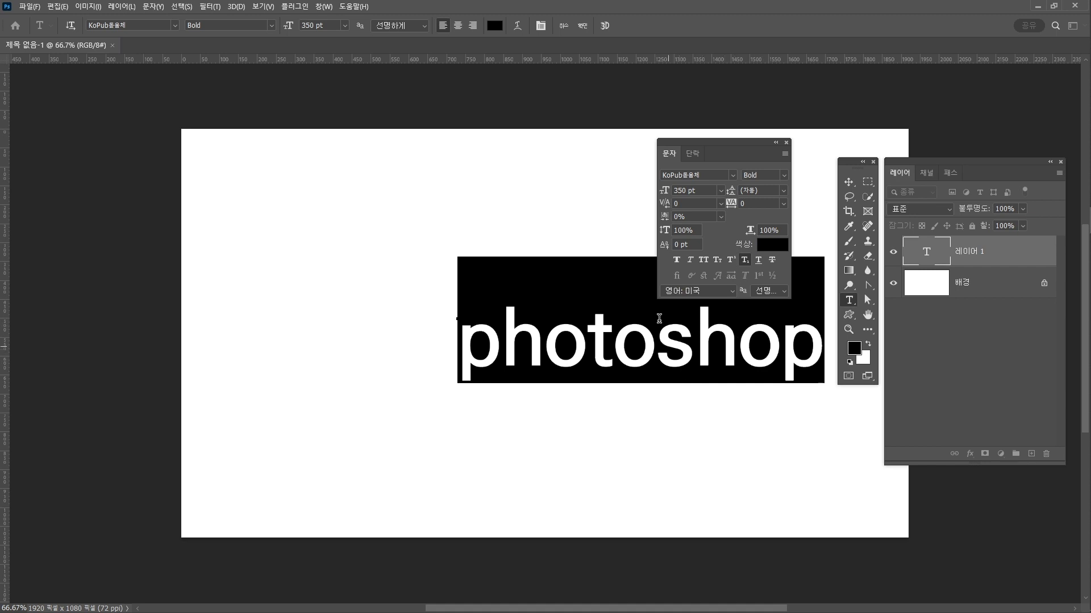
click(703, 259)
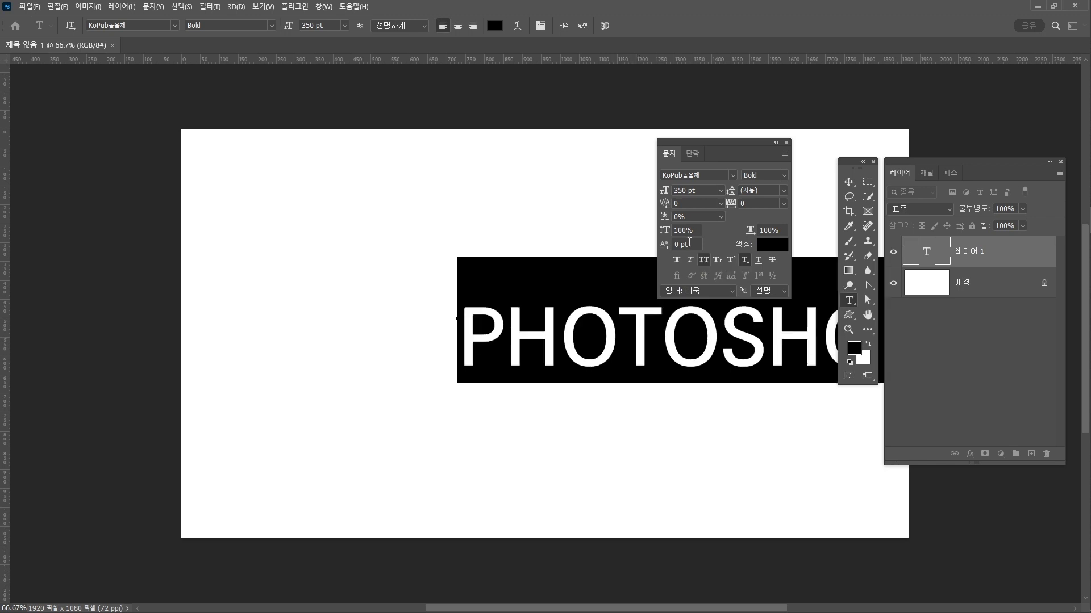
Step: Try wider kerning between the first H and O of PHOTOSHOP and return it to 0
click(558, 320)
click(608, 329)
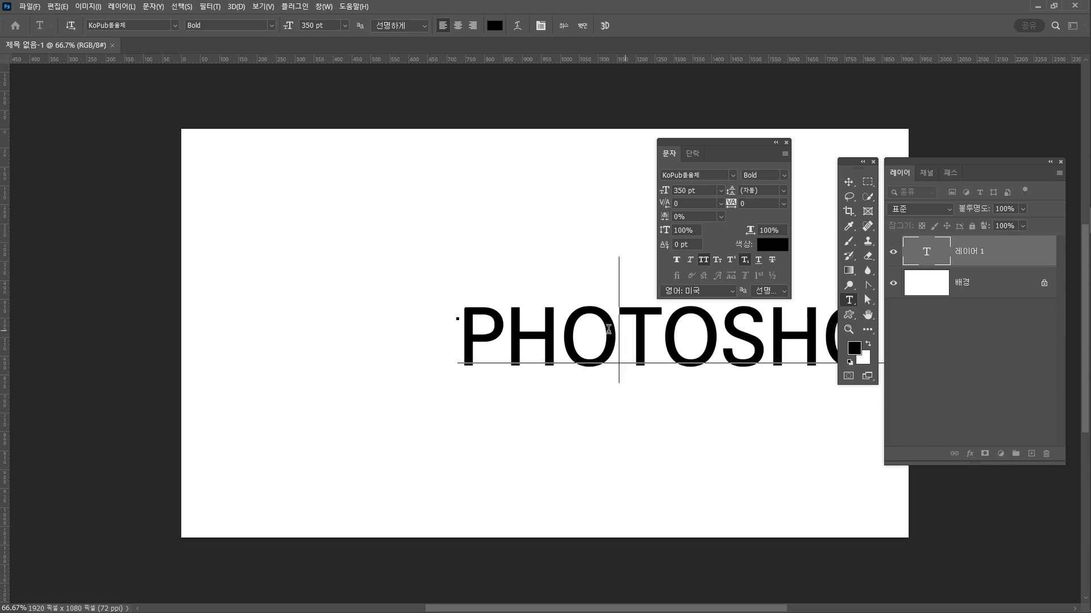
click(537, 331)
click(492, 330)
click(569, 333)
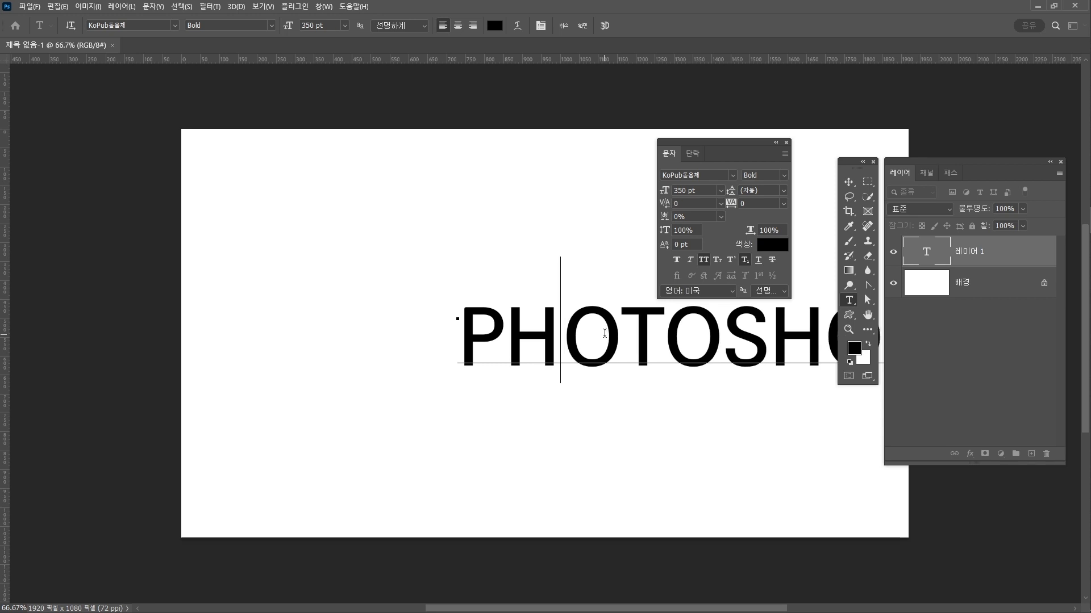
key(alt+Right)
key(alt+Right)
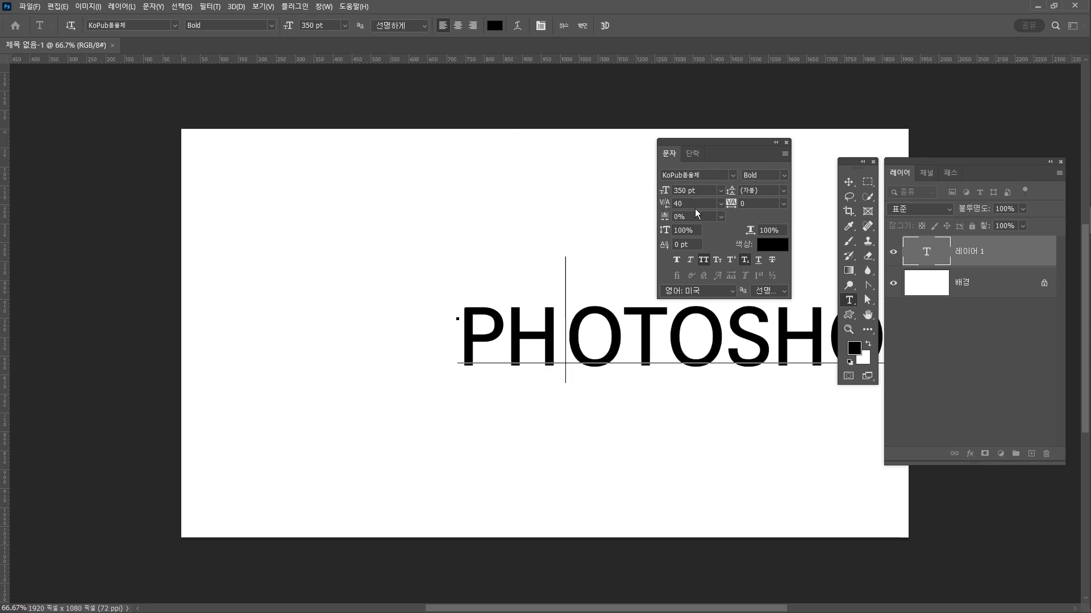
key(alt+Right)
key(alt+Left)
key(alt+Left)
key(alt+Left)
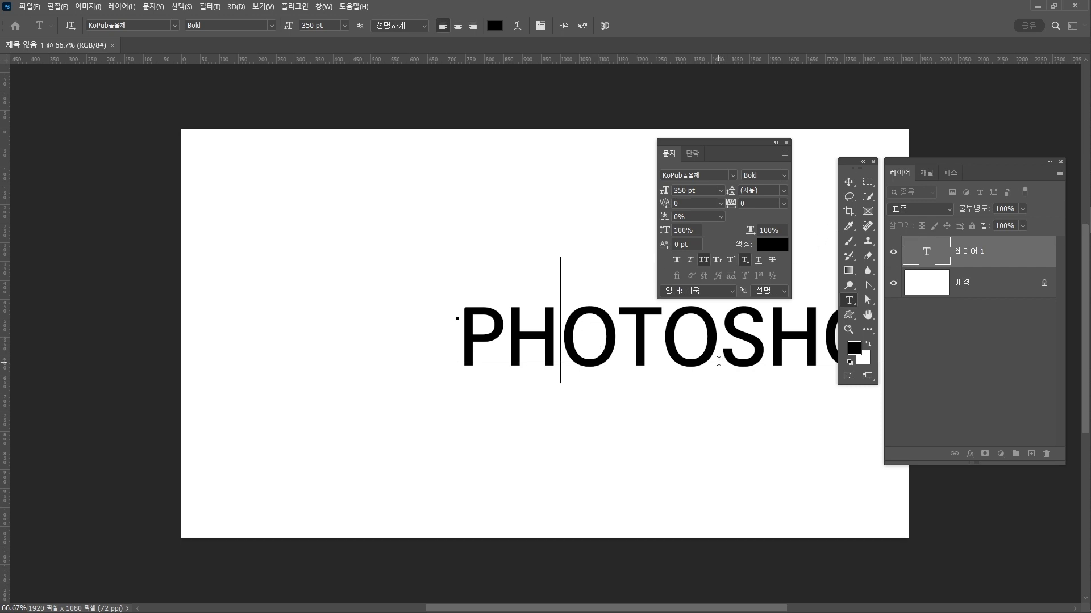
Step: Commit the PHOTOSHOP text edit and switch to the Move tool
key(ctrl)
key(ctrl)
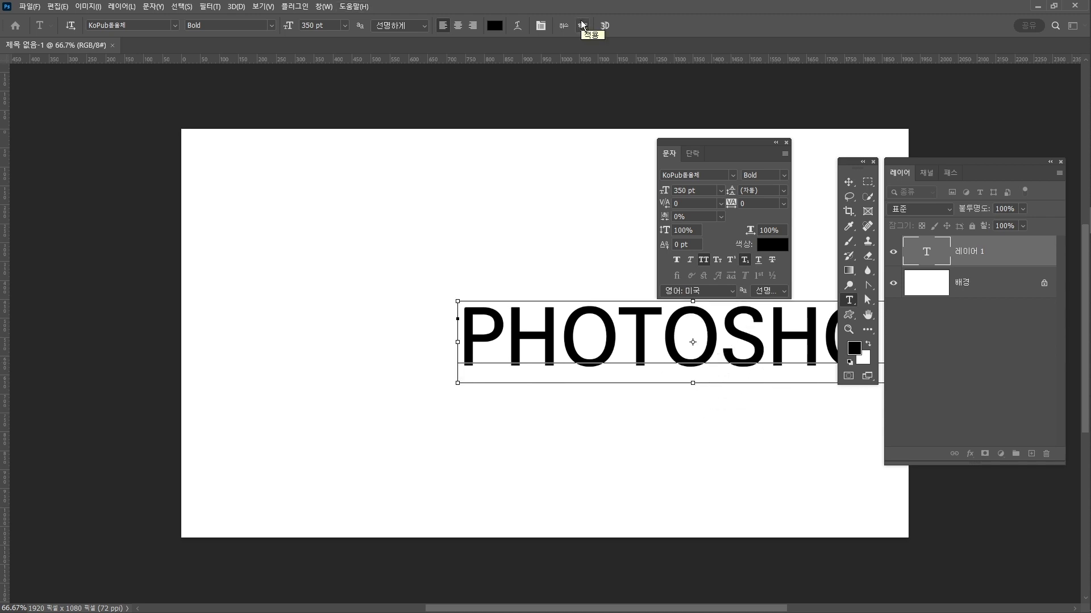
click(583, 25)
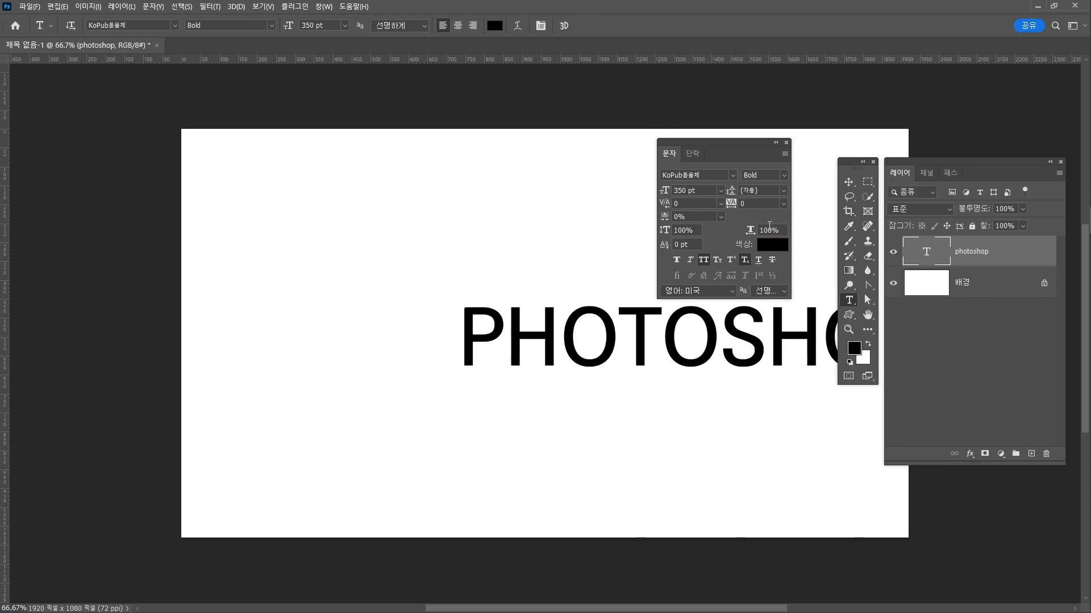
key(v)
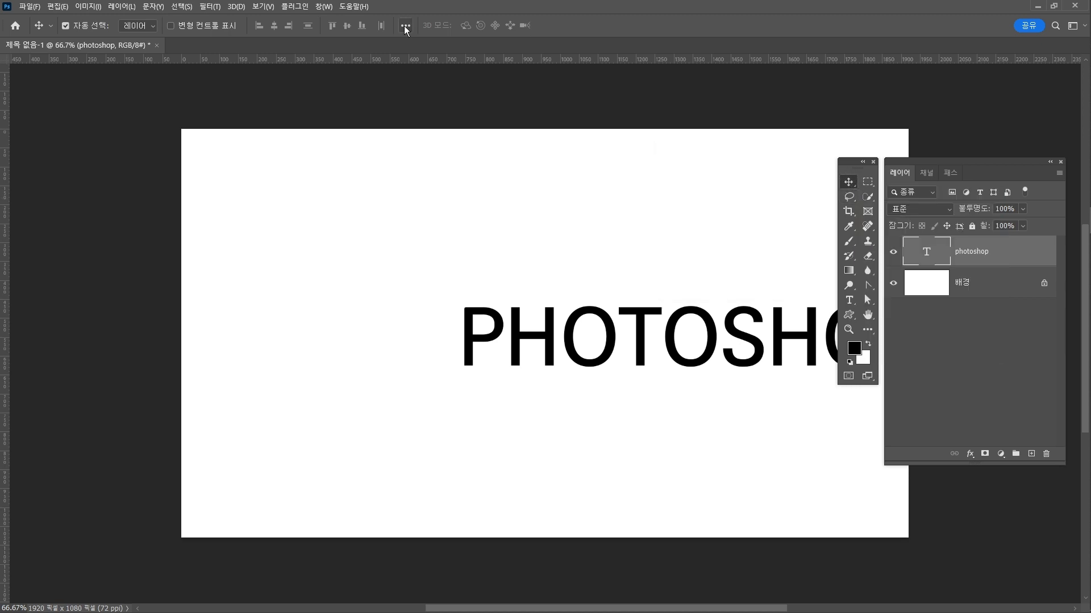
Step: Set alignment to the canvas and center the PHOTOSHOP text on it horizontally and vertically
click(404, 25)
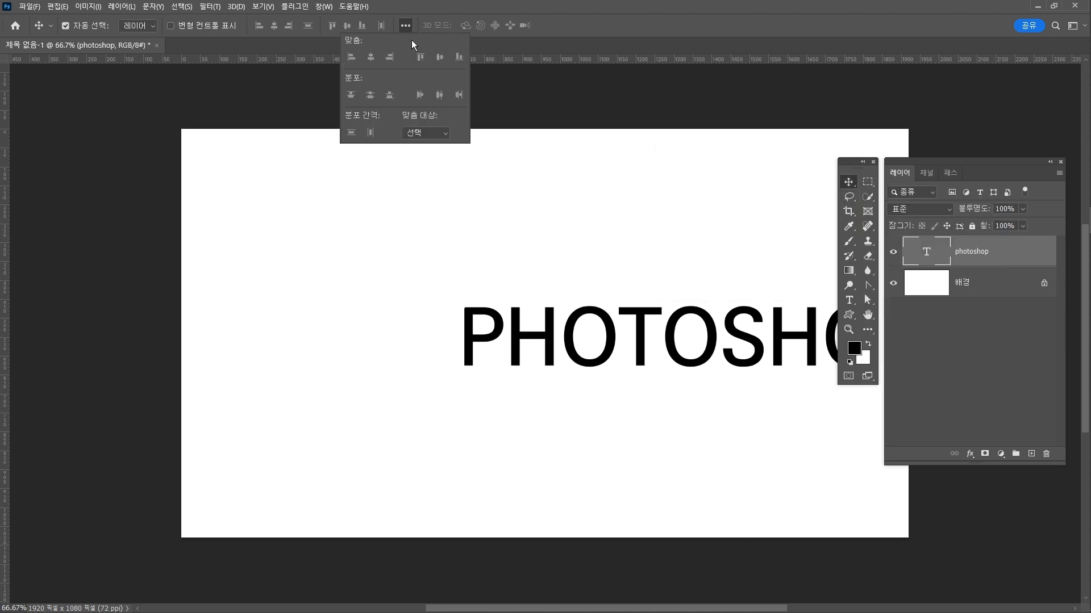
click(426, 132)
click(431, 142)
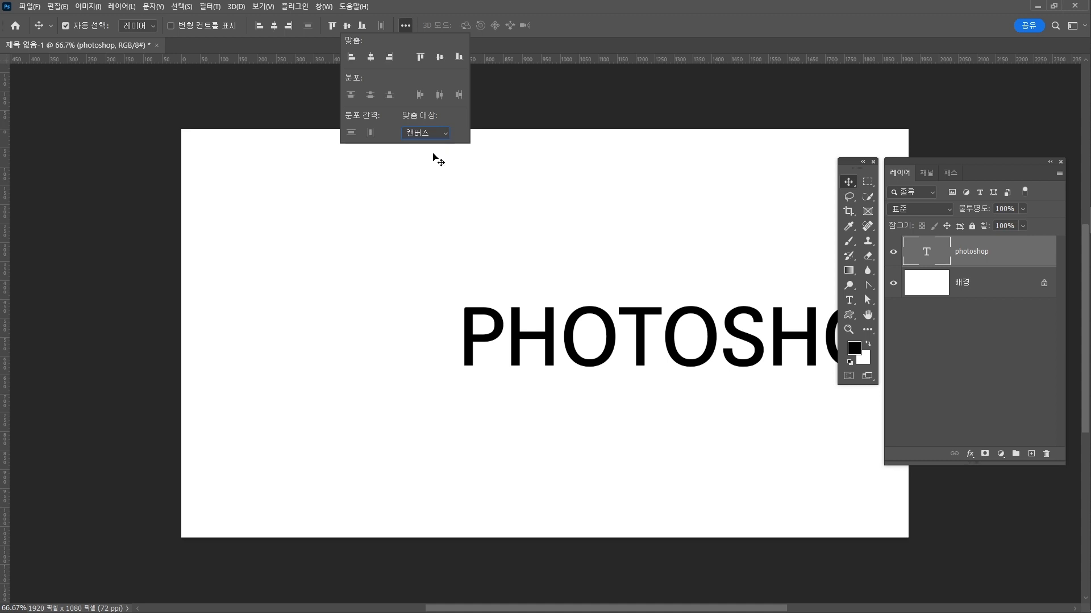
click(370, 57)
click(441, 58)
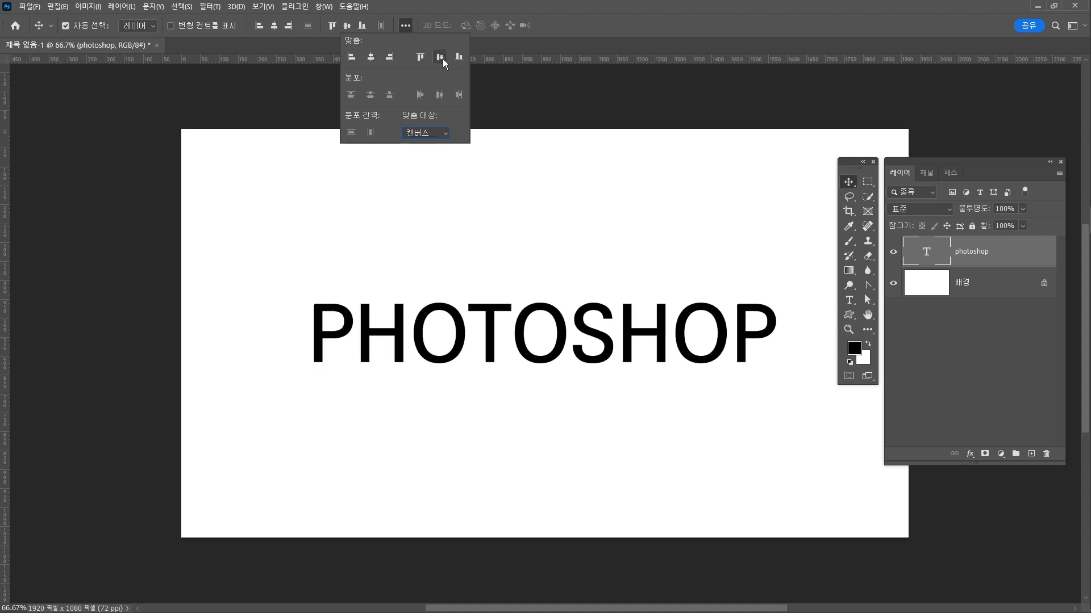
click(314, 275)
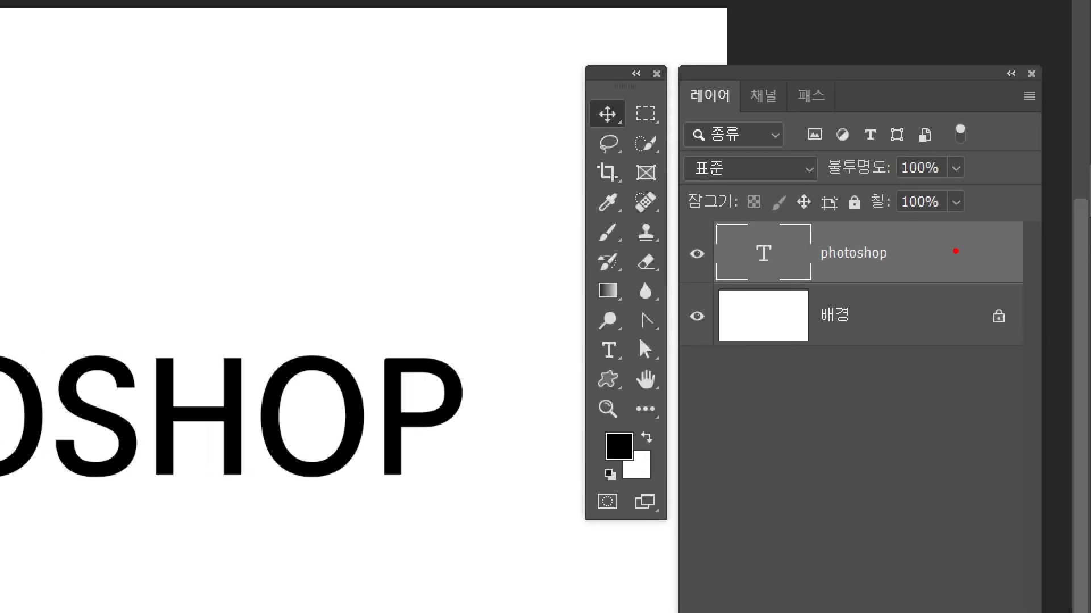
mouse_move(820, 277)
mouse_down()
mouse_move(720, 271)
mouse_move(764, 205)
mouse_move(784, 274)
mouse_up()
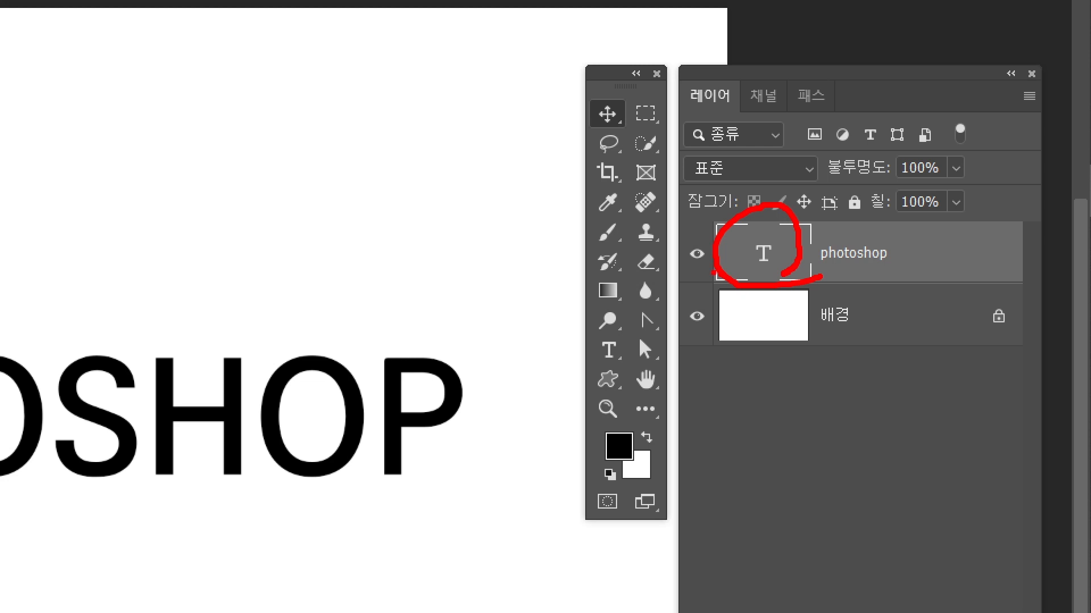
mouse_move(713, 272)
mouse_down()
mouse_move(891, 270)
mouse_move(939, 223)
mouse_up()
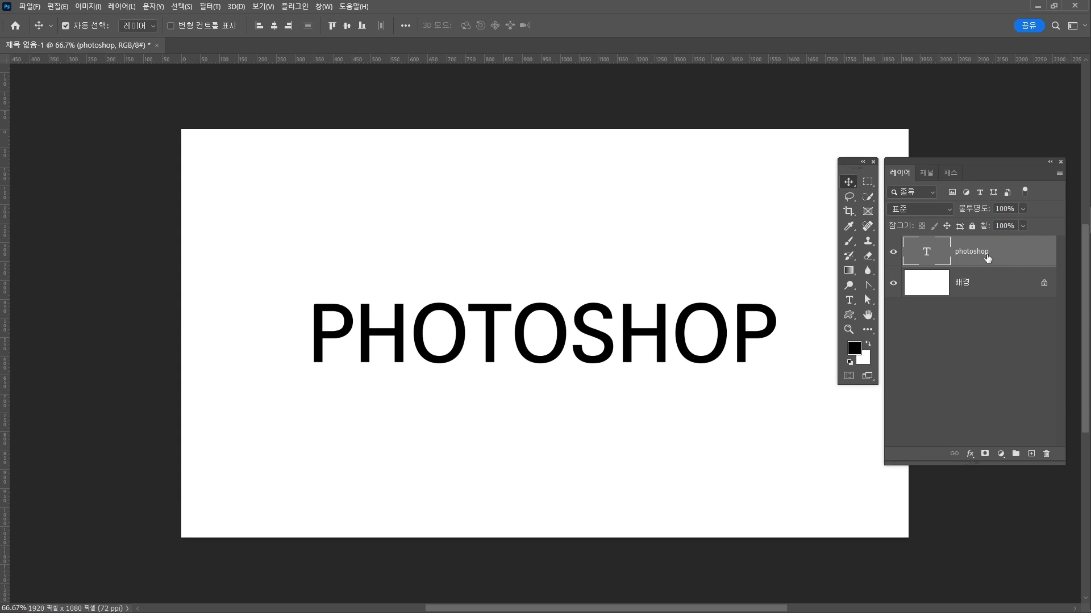
Step: Open Warp Text for the PHOTOSHOP text and apply the 부채꼴 style with a horizontal bend of +36%
click(851, 301)
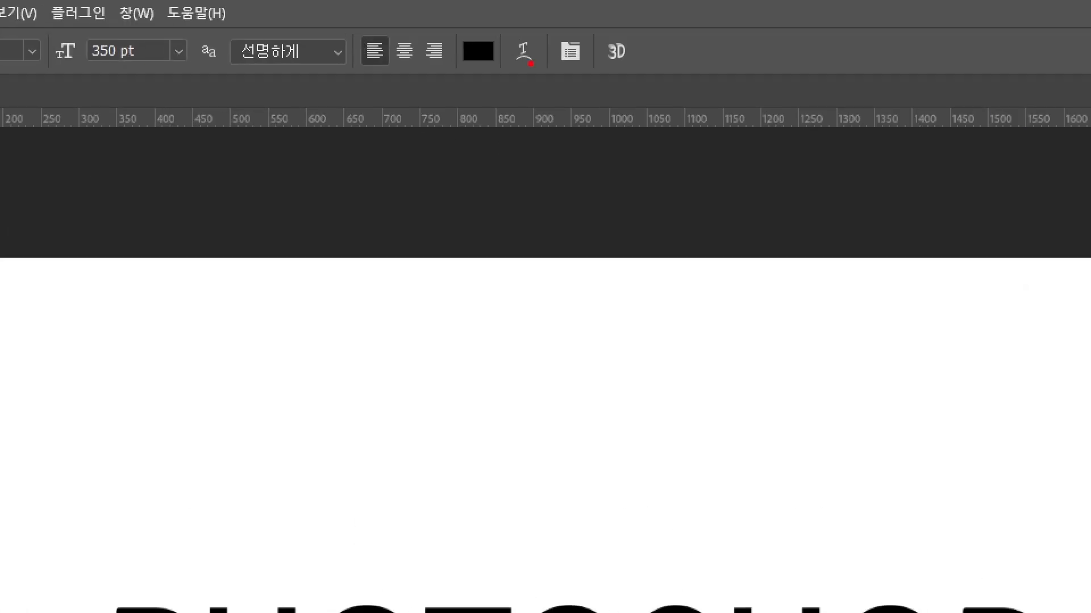
mouse_move(531, 63)
mouse_down()
mouse_move(495, 69)
mouse_move(570, 87)
mouse_up()
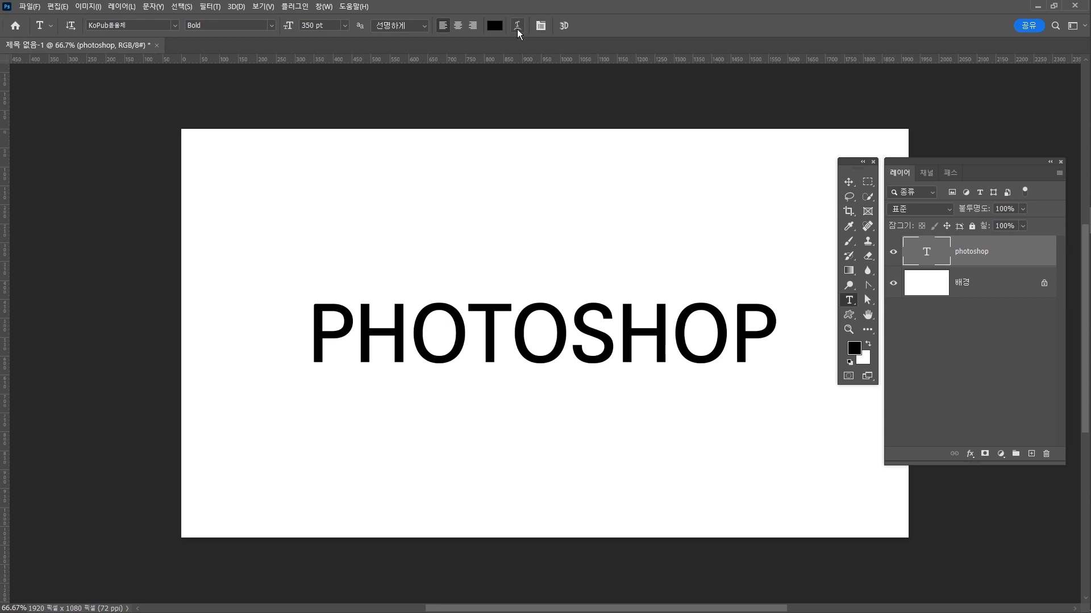
click(517, 25)
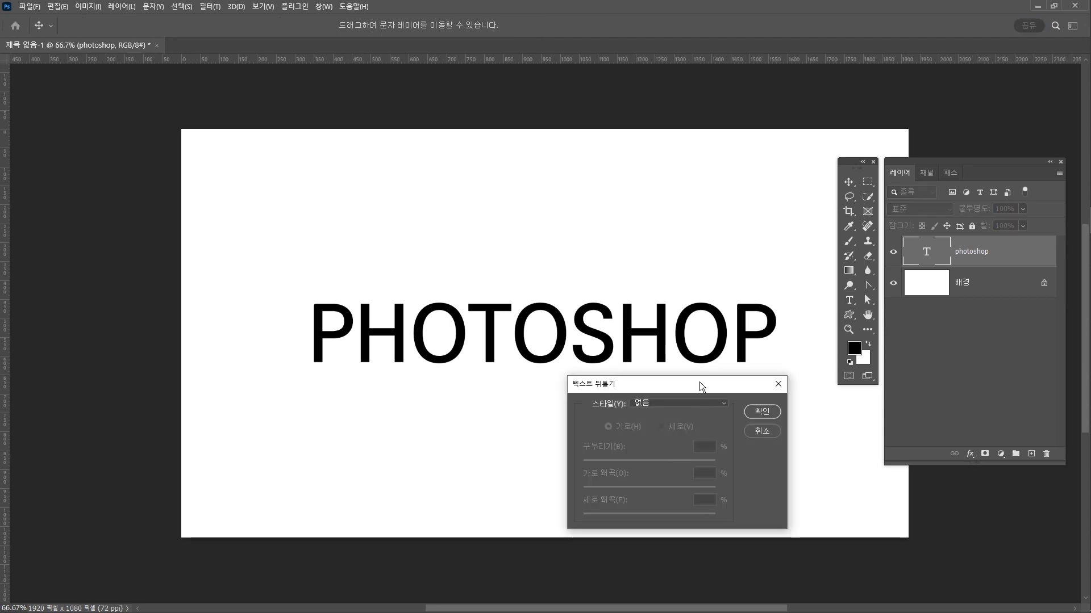
drag(700, 381, 682, 122)
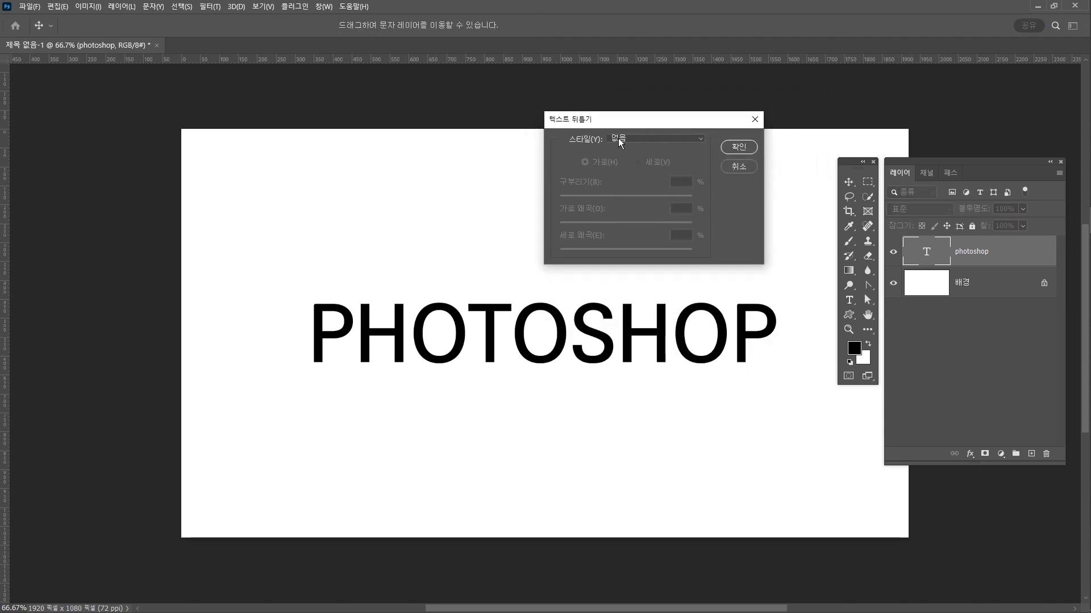
click(666, 141)
click(664, 171)
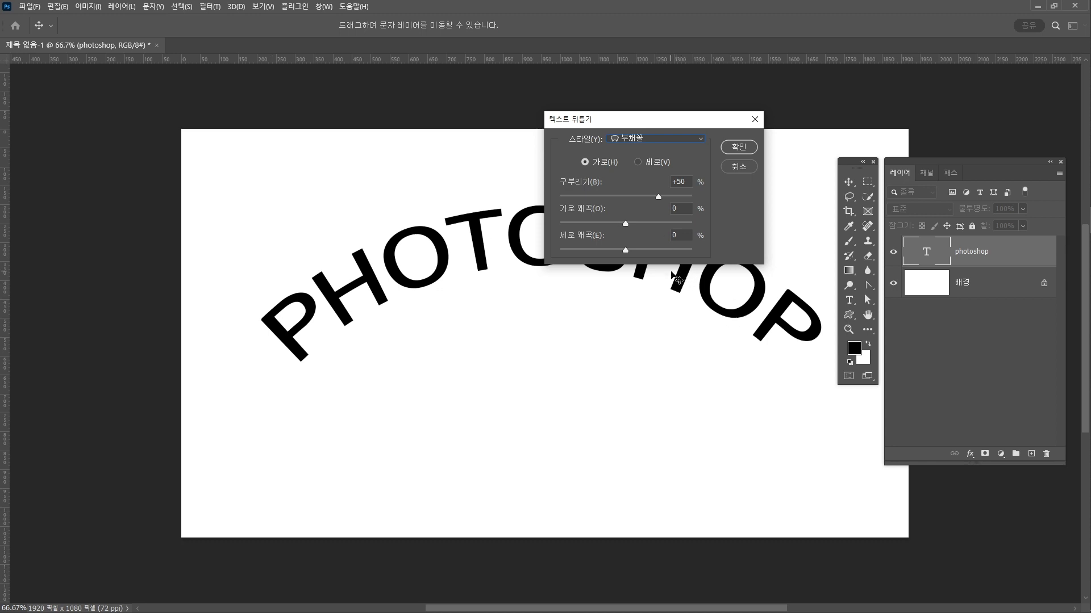
drag(674, 121, 772, 84)
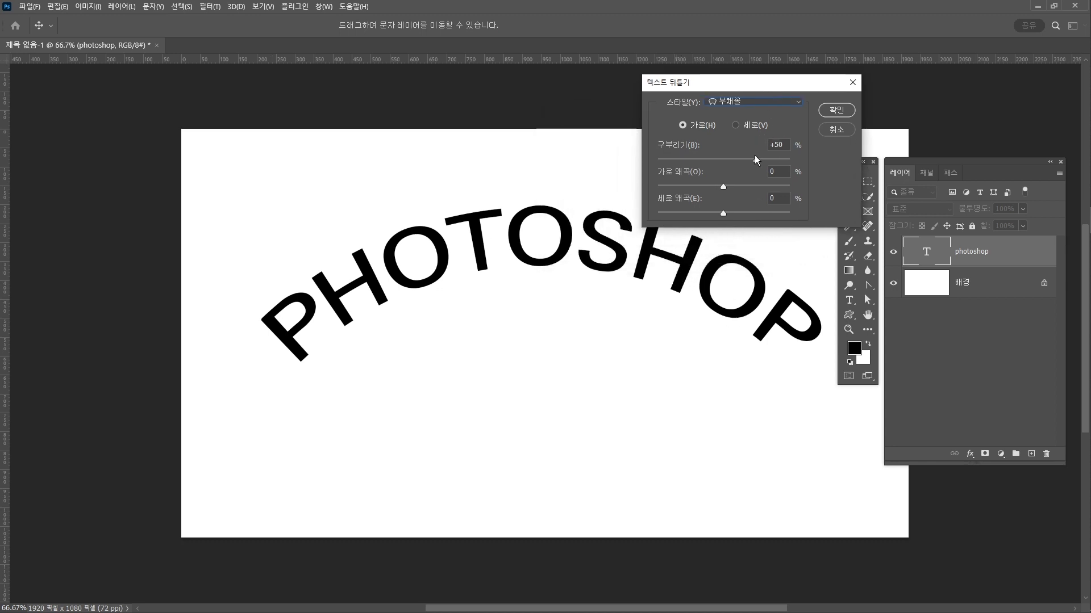
drag(754, 158, 747, 159)
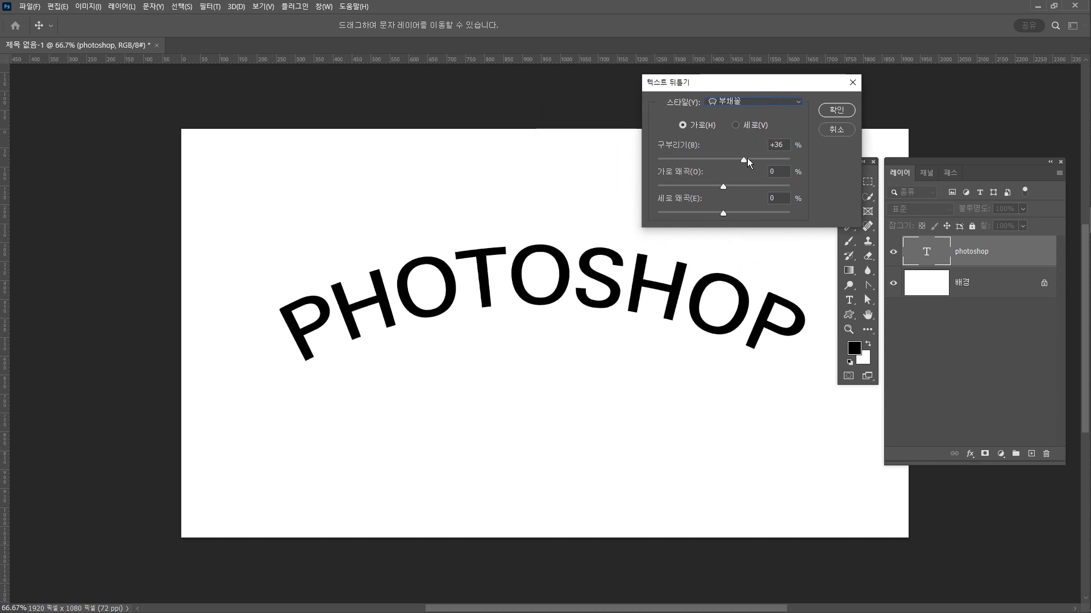
Step: Try the vertical warp orientation with +18% bend, +23% horizontal distortion and -5% vertical distortion
click(748, 128)
click(701, 126)
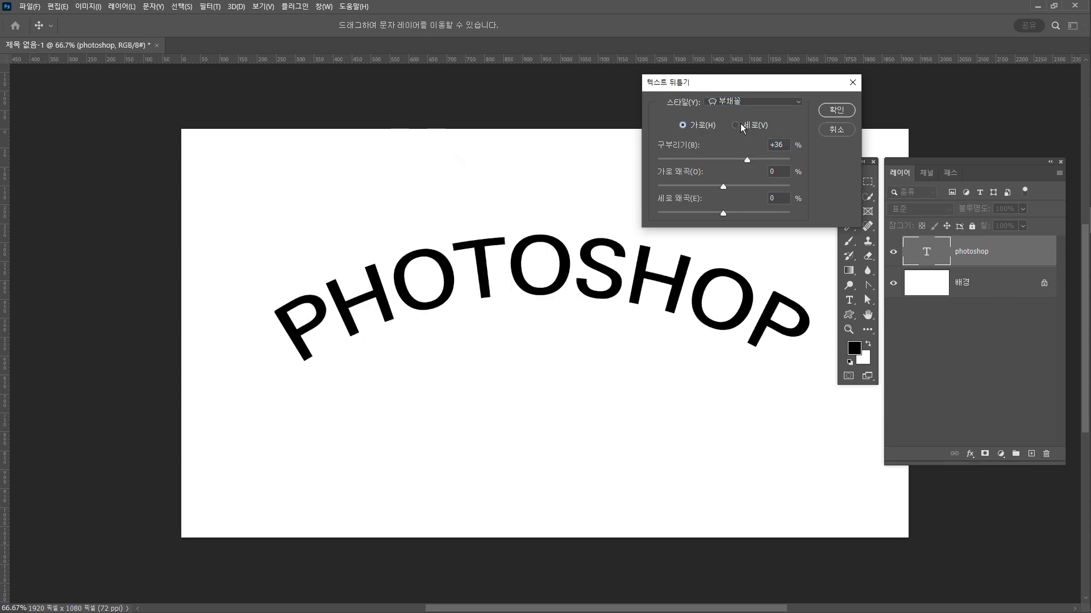
click(742, 128)
drag(747, 159, 720, 214)
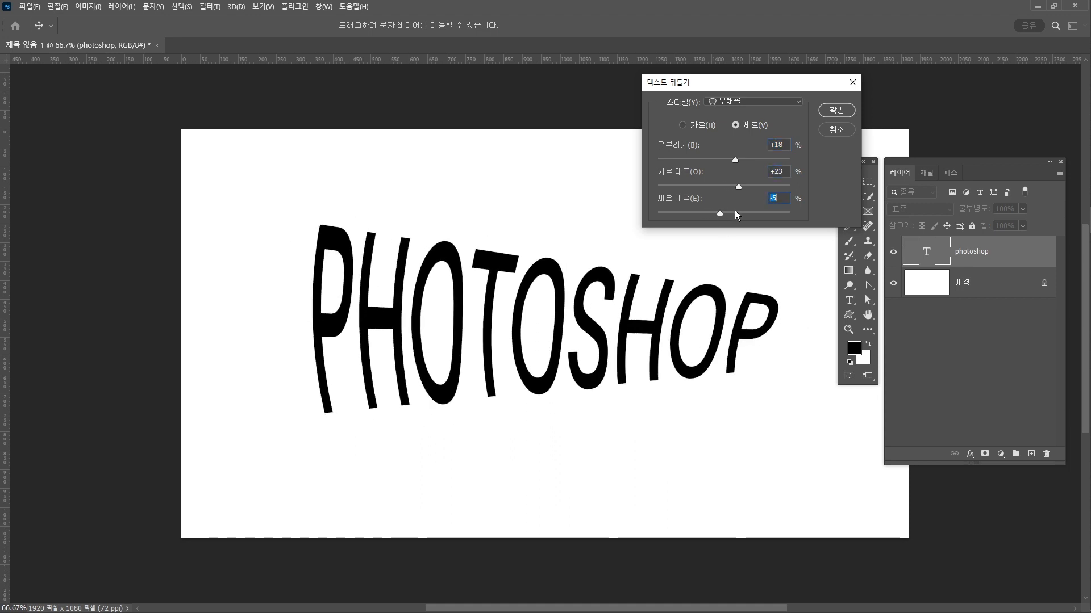
Step: Change the text warp style to 아치 and set its horizontal and vertical distortion to 0%
click(751, 108)
click(747, 173)
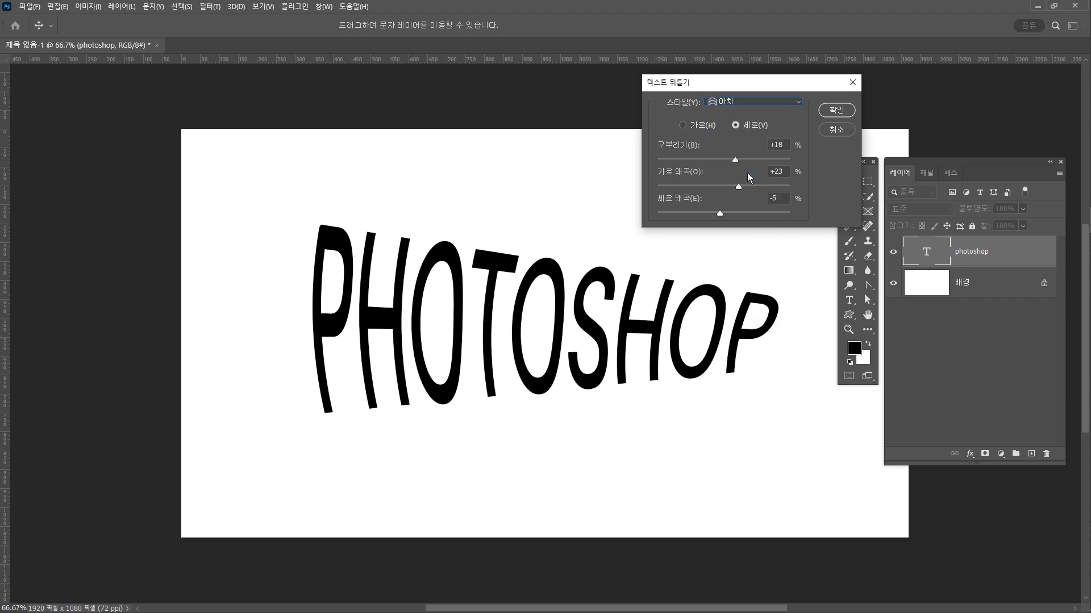
double_click(778, 172)
text(0)
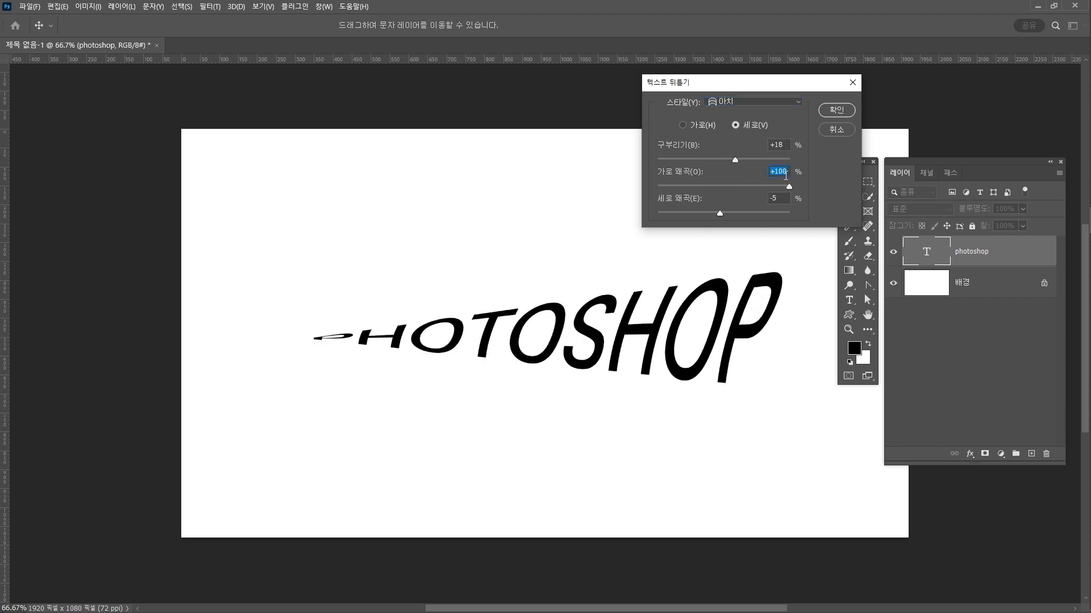
key(BackSpace)
text(0)
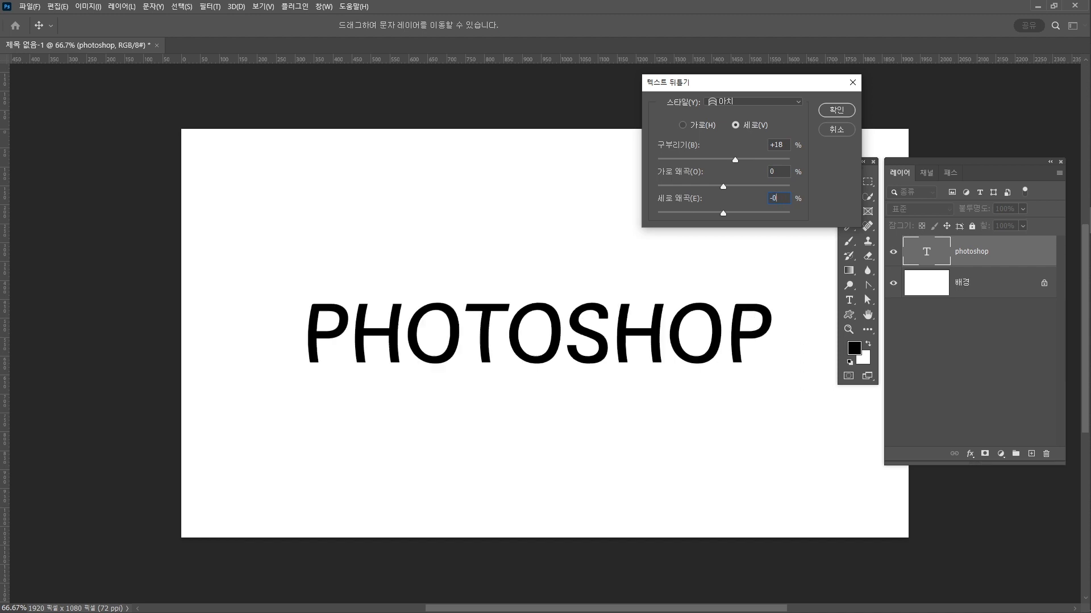
Step: Make the 아치 warp horizontal with a +27% bend and apply it to the text
mouse_move(733, 162)
mouse_down()
mouse_move(764, 162)
mouse_move(740, 162)
mouse_up()
click(702, 126)
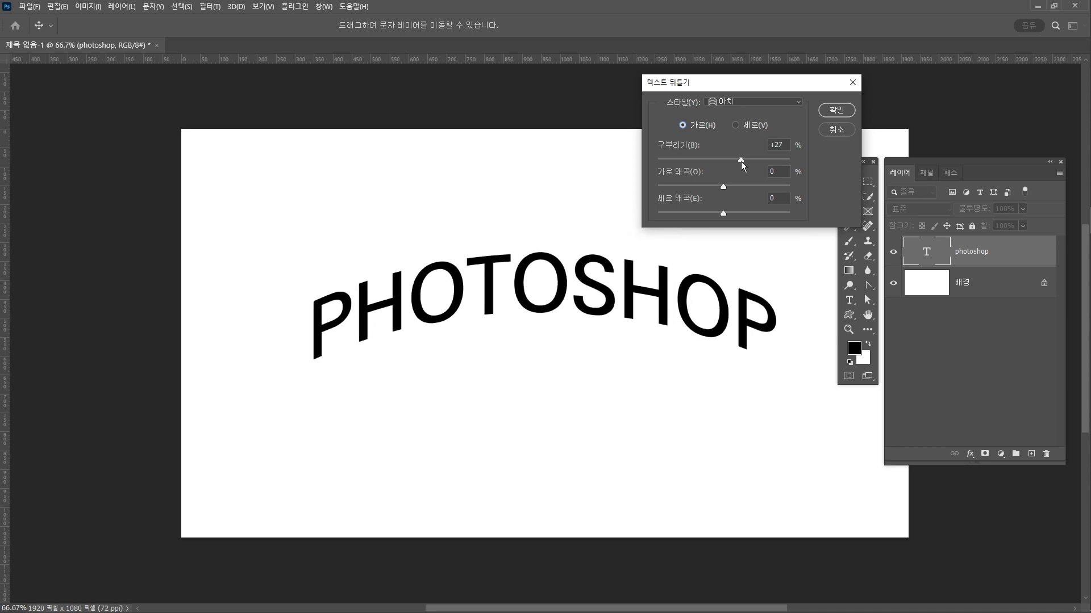
click(836, 110)
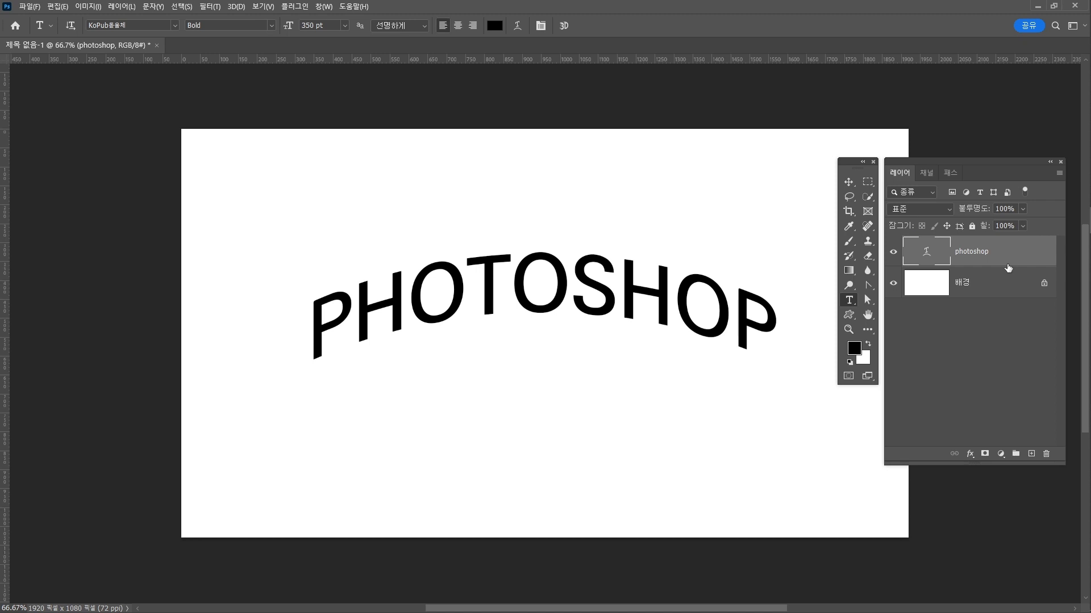
Step: Add Bevel & Emboss to the photoshop layer with 178% depth, 10 px size and 0 px soften, keeping the text in view
click(967, 458)
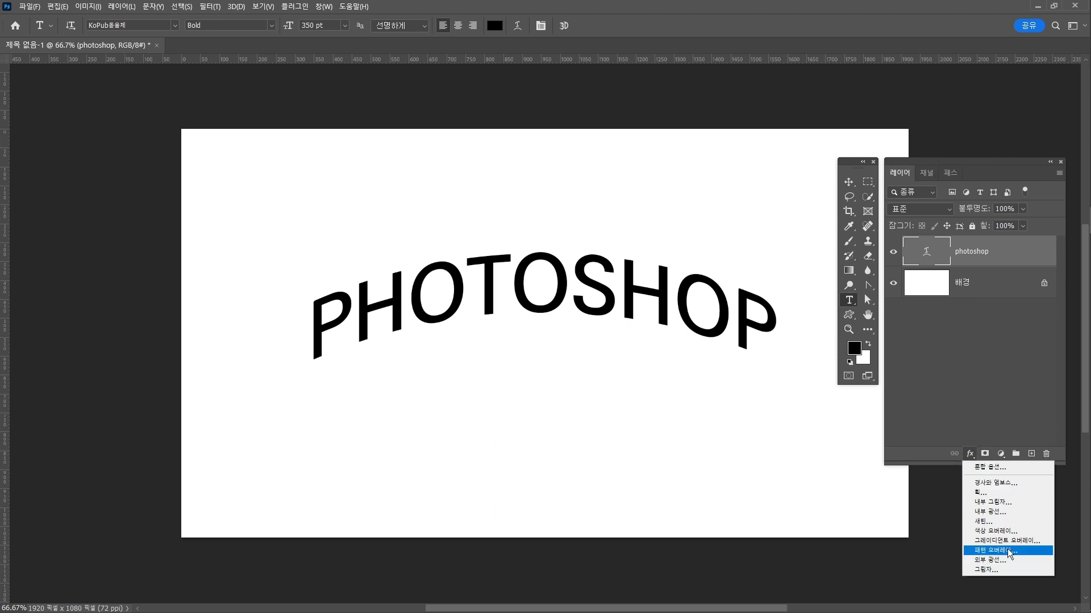
click(993, 468)
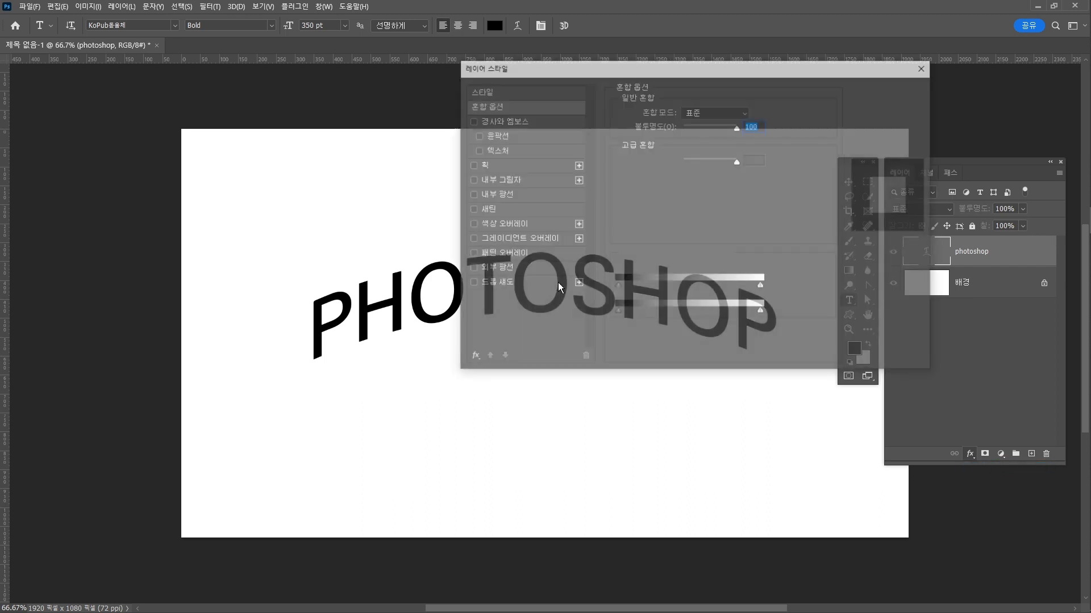
drag(599, 69, 748, 128)
click(655, 93)
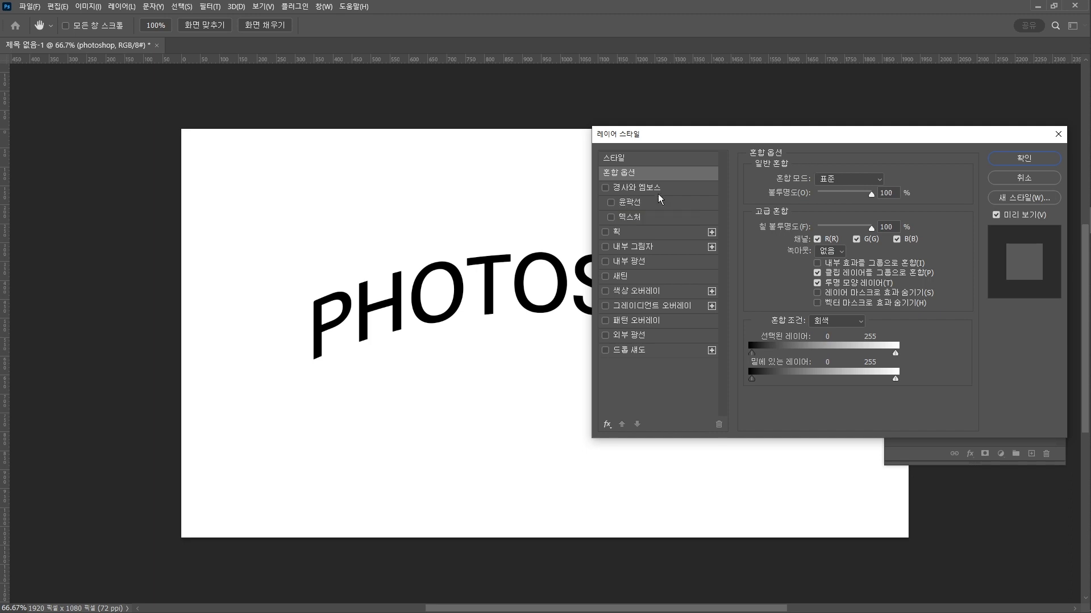
drag(706, 138, 740, 212)
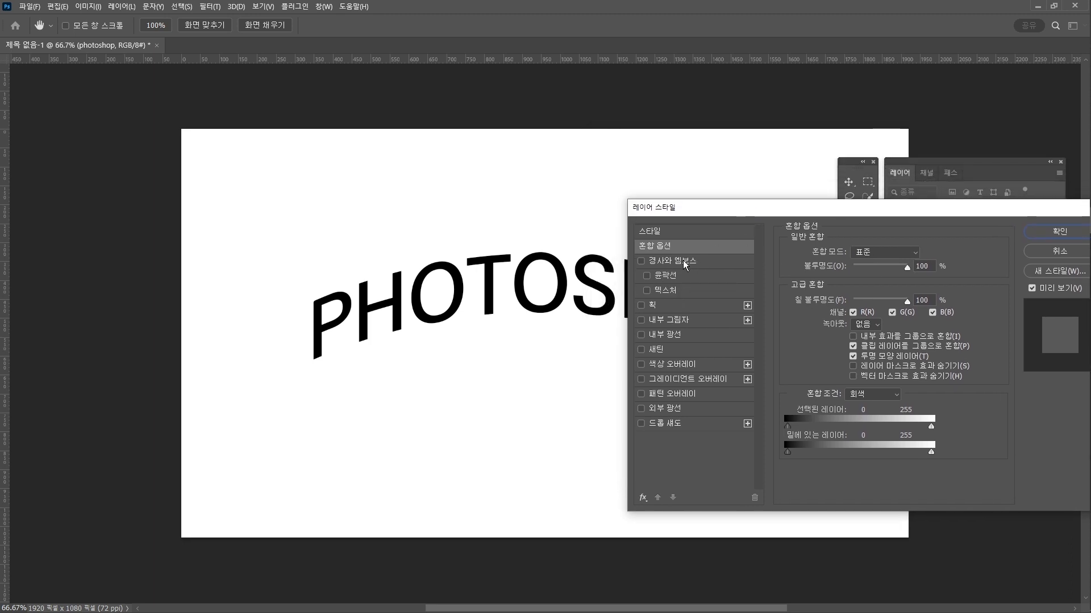
click(684, 264)
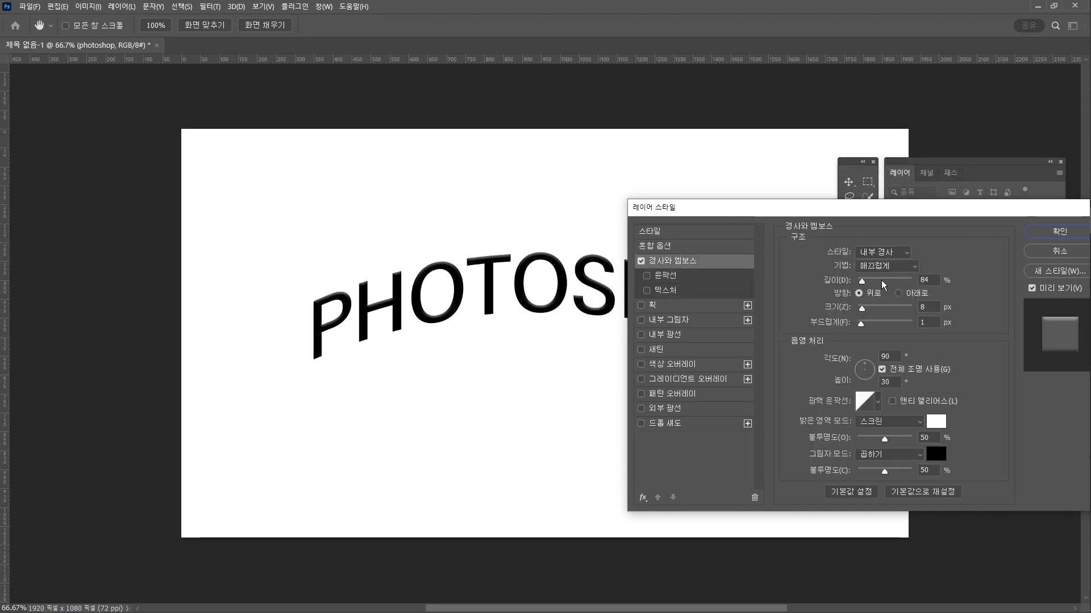
drag(856, 282, 858, 329)
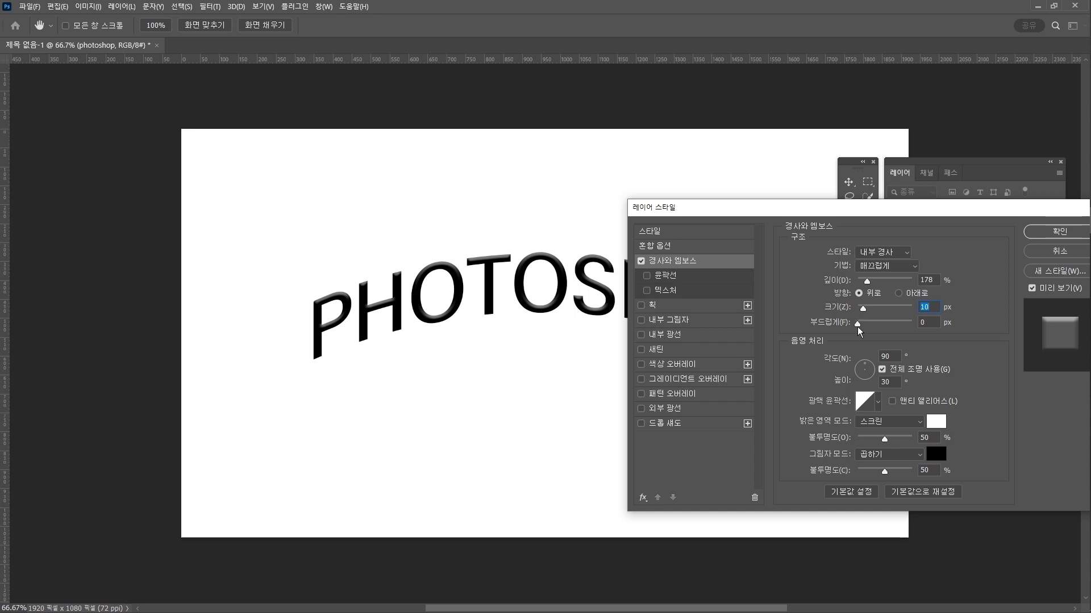
Step: Add a 2 px outside Stroke to the text, set its fill type to gradient and open the gradient for editing
click(671, 305)
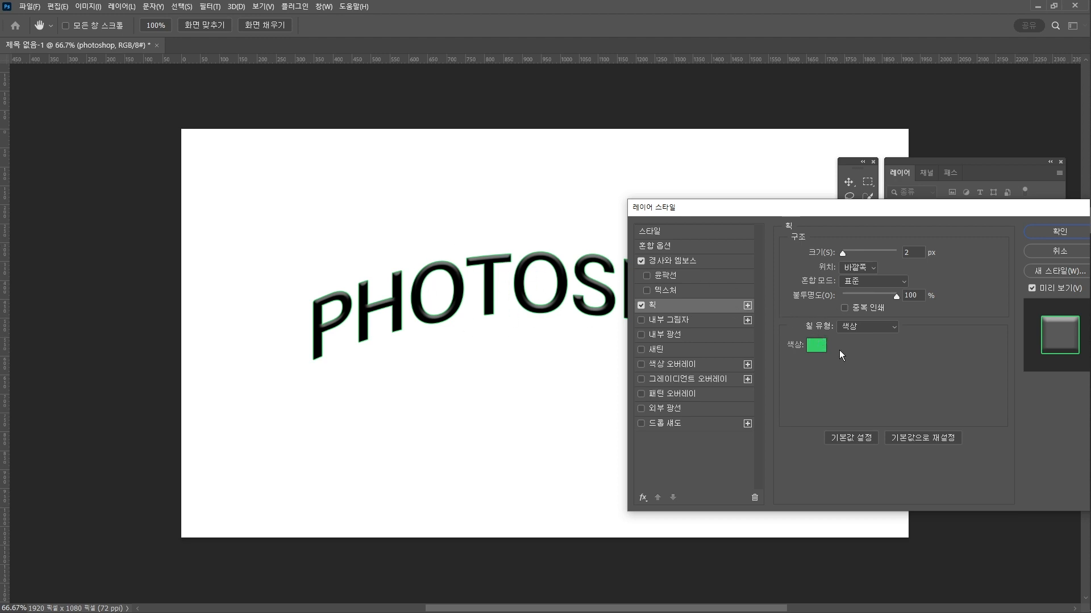
click(870, 328)
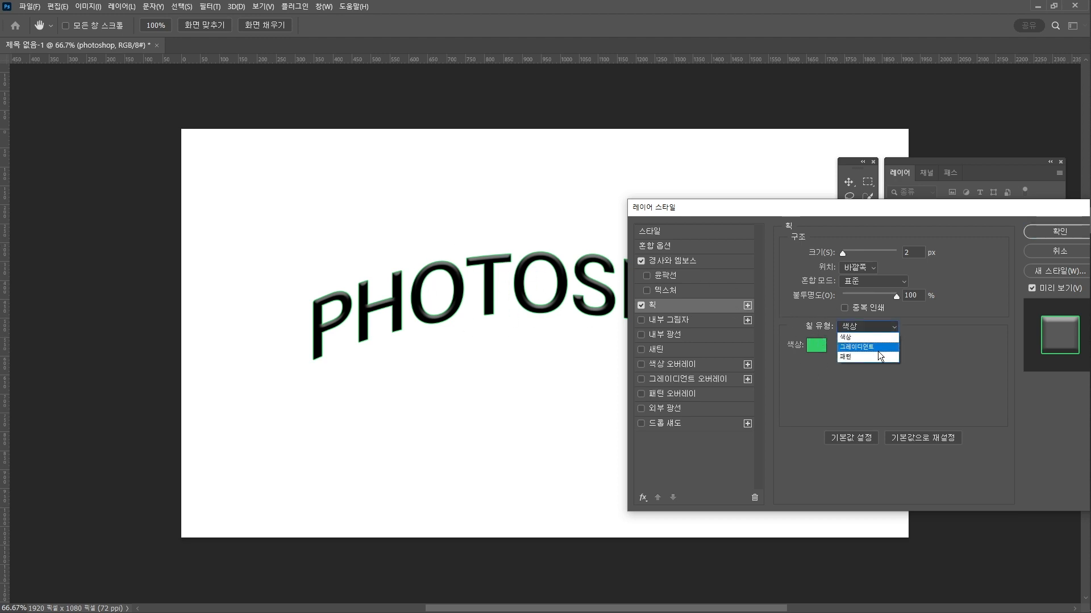
click(878, 351)
click(841, 348)
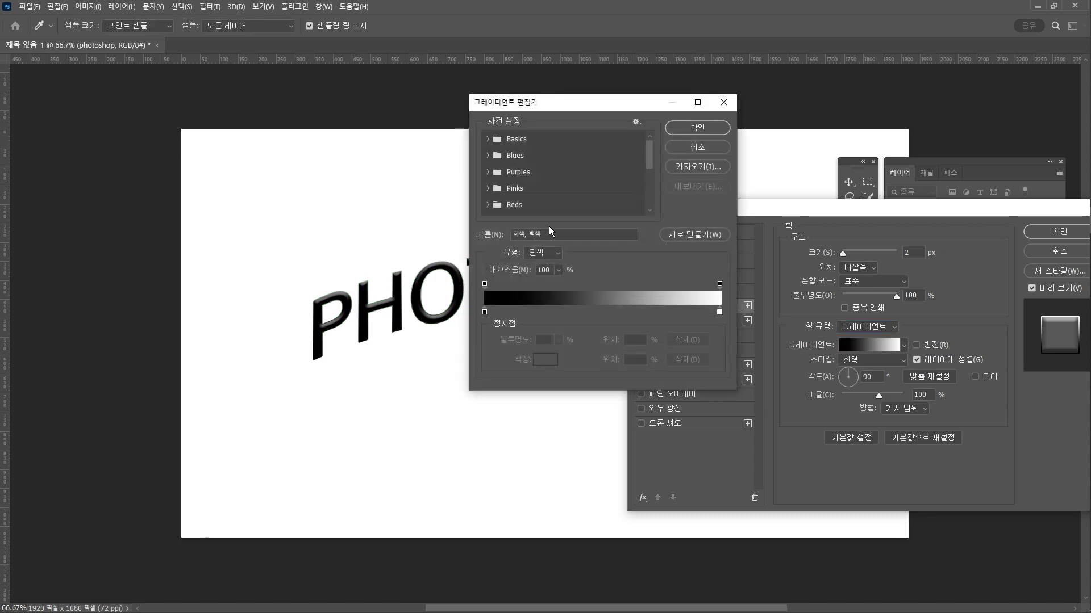
Step: Try the Blue_03 preset for the stroke gradient, choose Blue_21 from the Blues group and close the gradient editor
drag(595, 103, 757, 113)
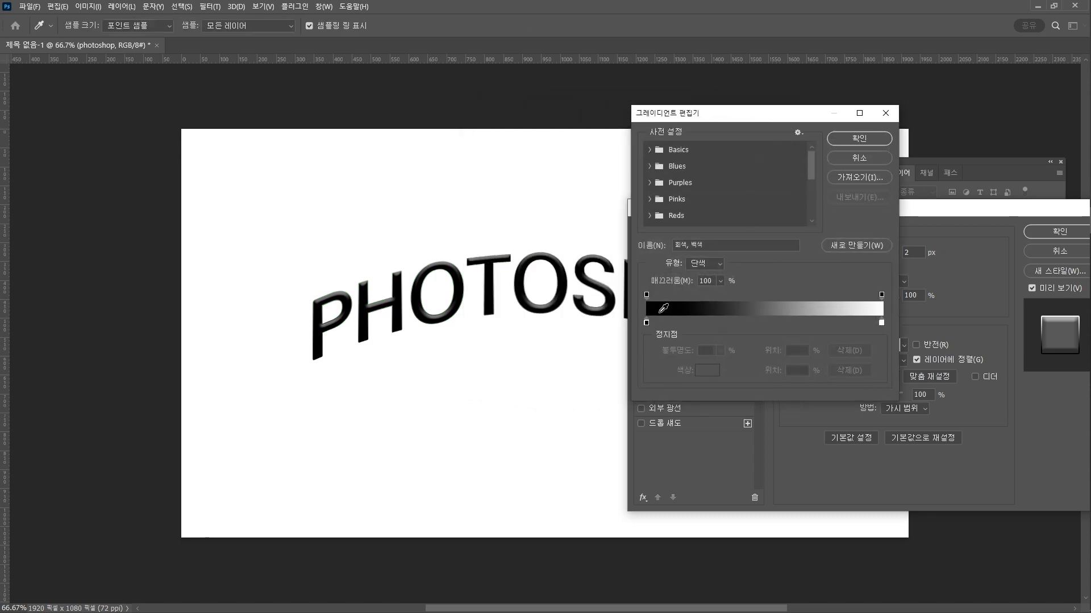
click(650, 167)
click(702, 183)
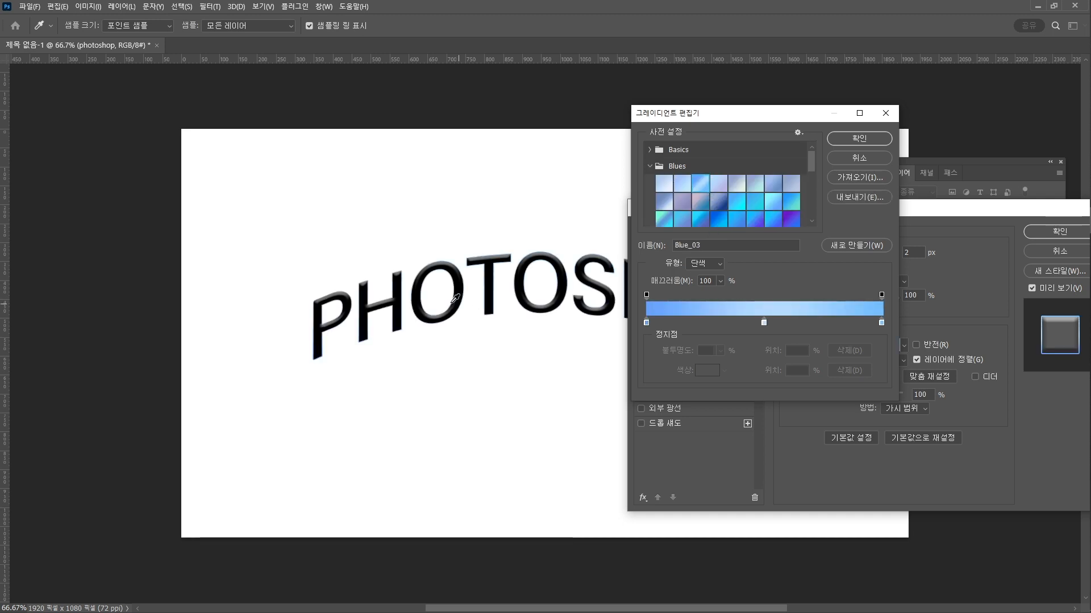
click(736, 219)
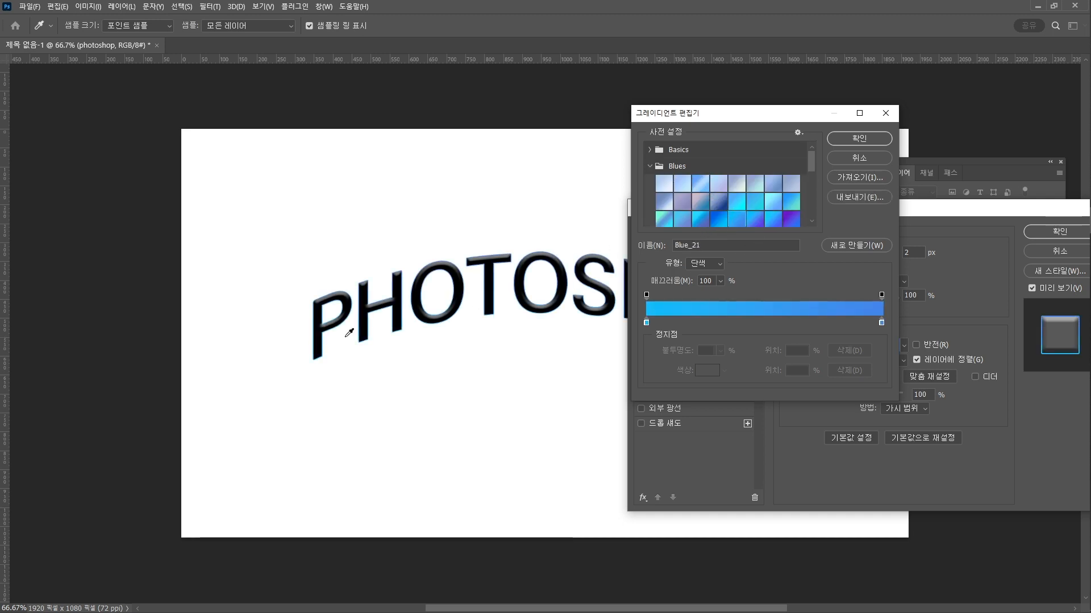
click(885, 112)
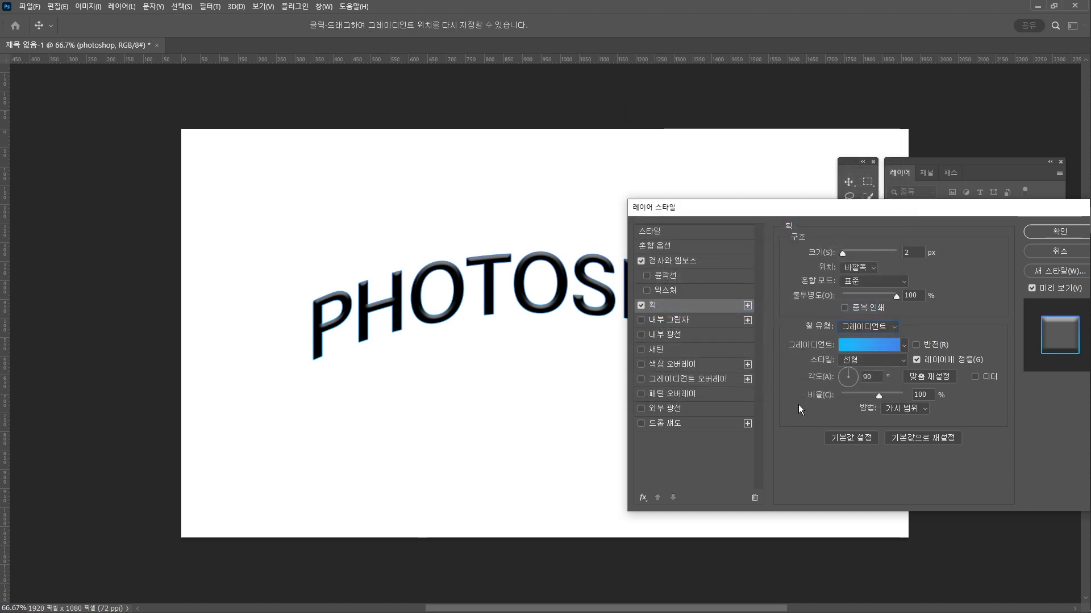
Step: Enable Inner Shadow and a red Inner Glow on the text, with the glow at 61% opacity and 8% noise
click(672, 321)
click(667, 336)
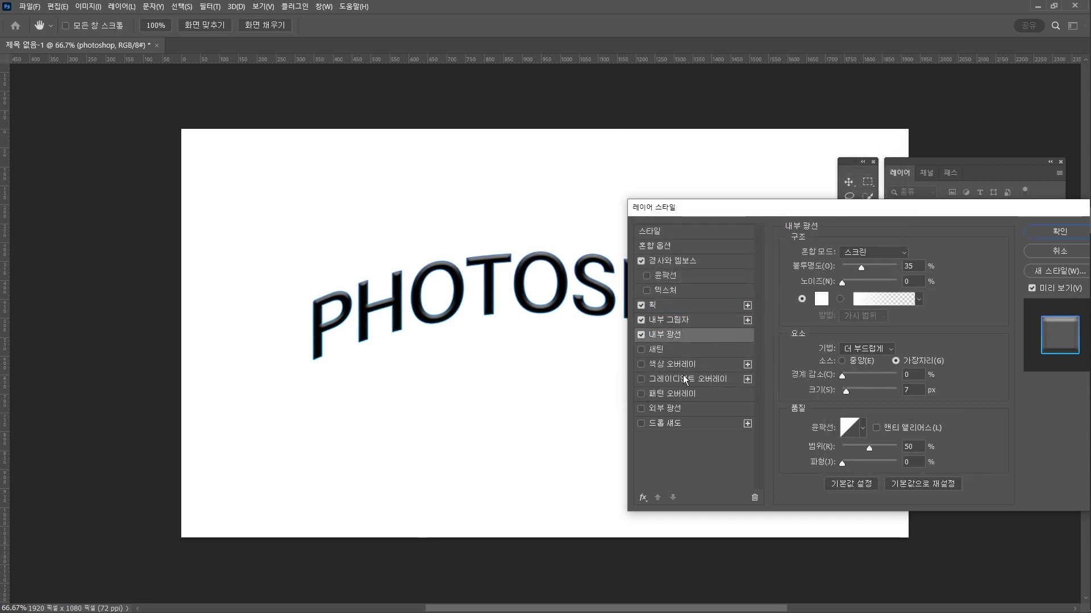
click(821, 299)
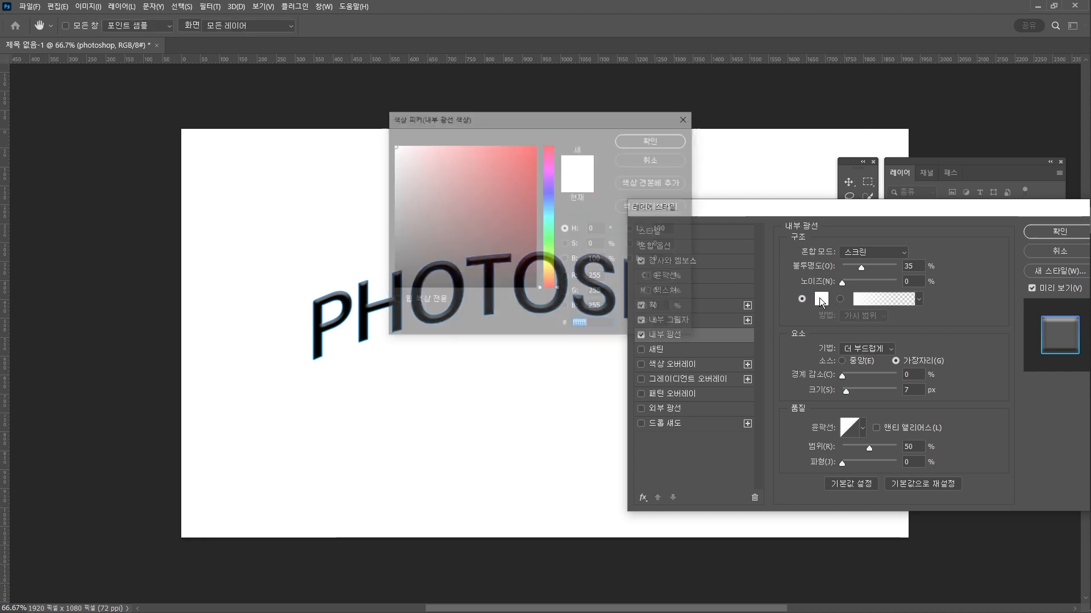
click(503, 150)
click(657, 142)
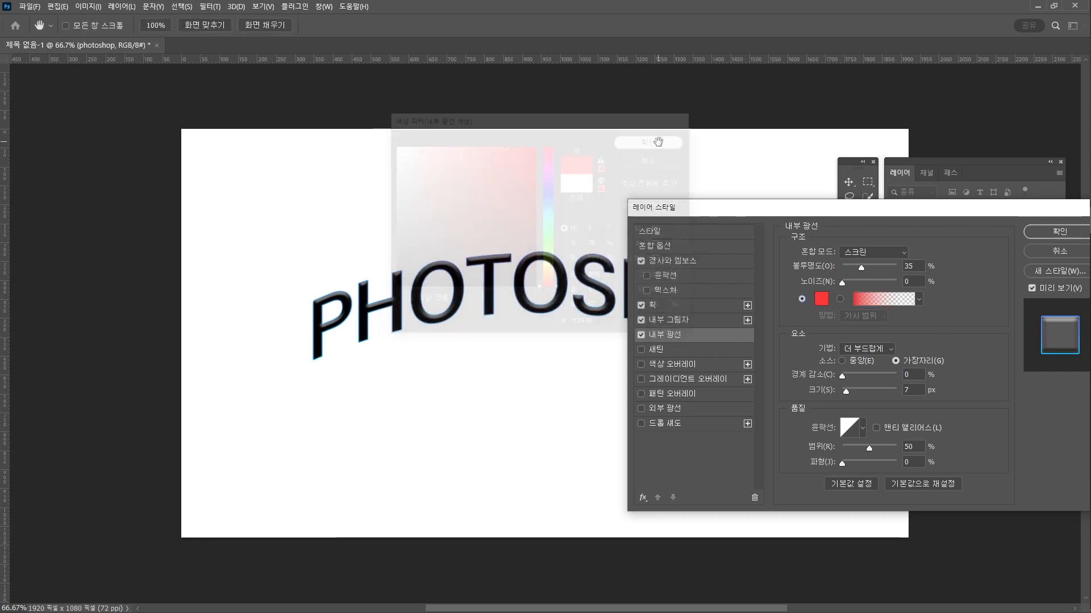
drag(866, 268, 847, 281)
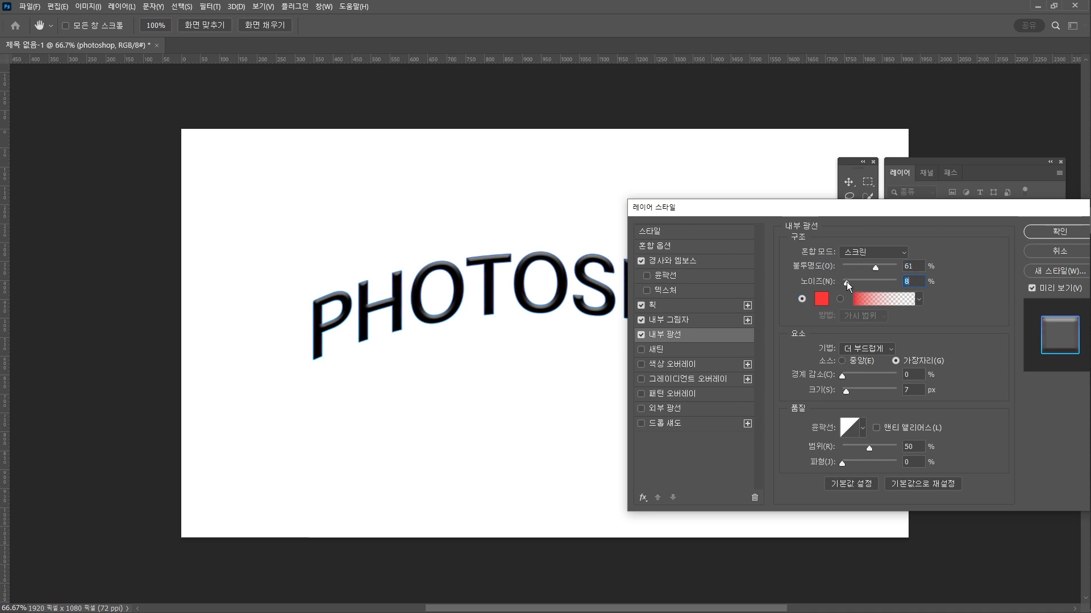
Step: Change the Inner Glow blend mode to 표준 and set its choke to 38%
click(861, 253)
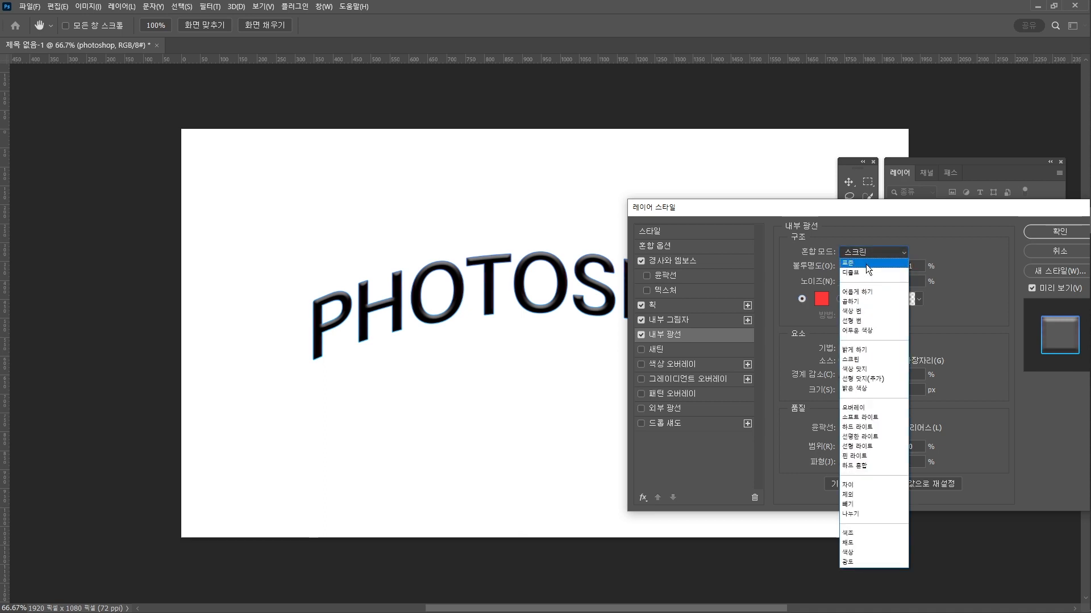
click(878, 264)
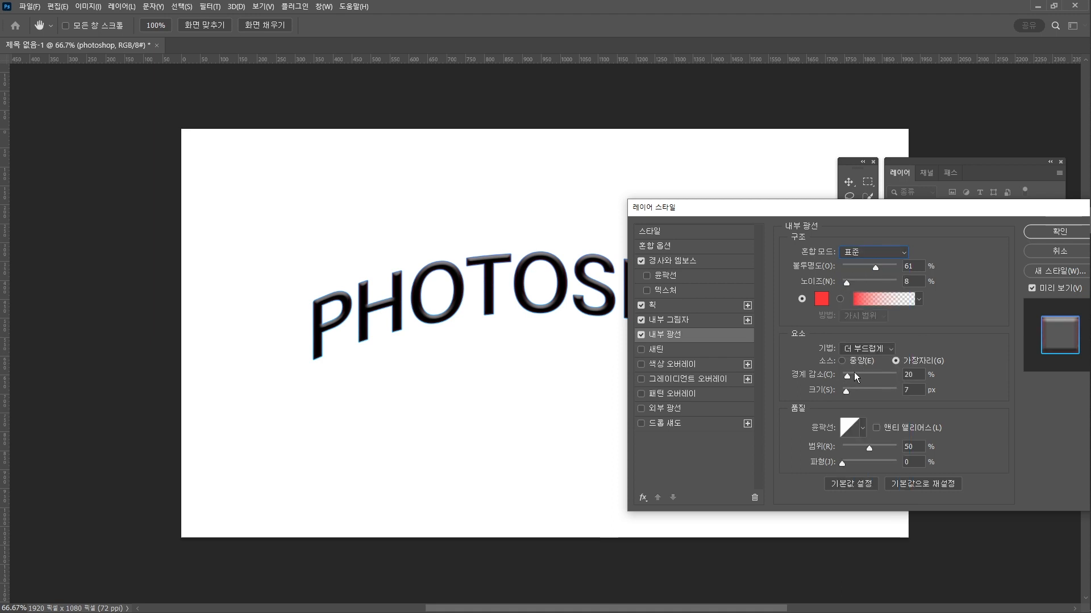
drag(848, 374, 862, 372)
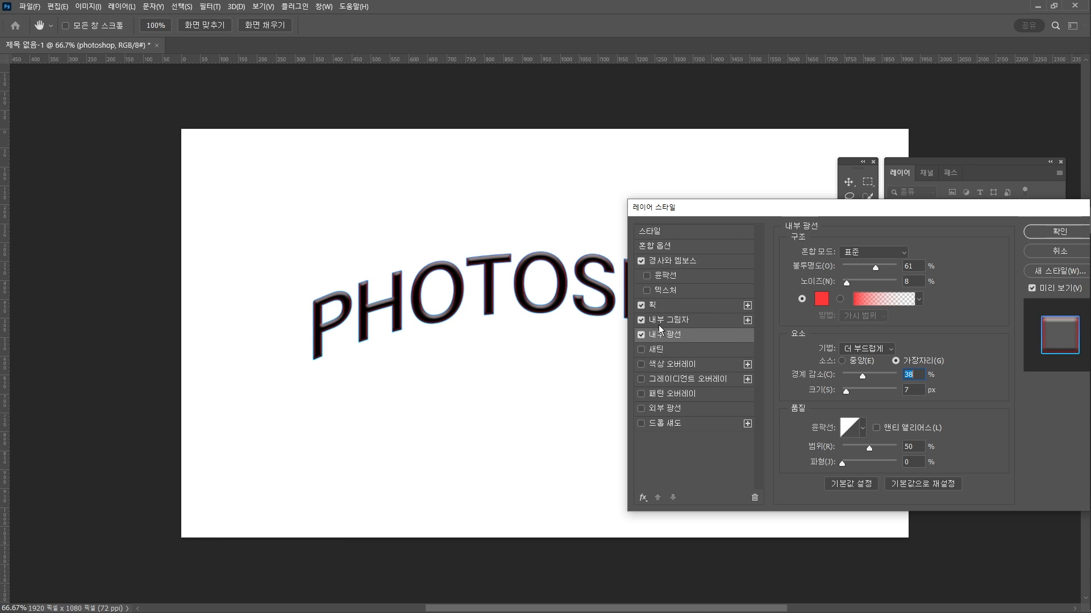
Step: Turn off Inner Glow, Inner Shadow, Stroke and Bevel & Emboss for the photoshop layer and apply the layer style
click(639, 335)
click(640, 320)
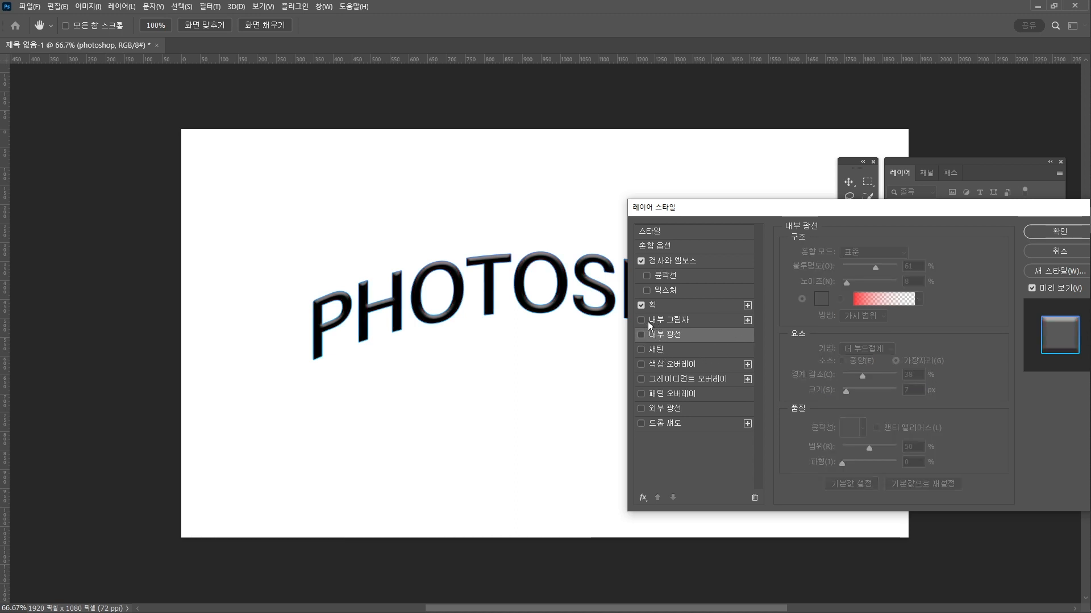
click(640, 307)
click(641, 262)
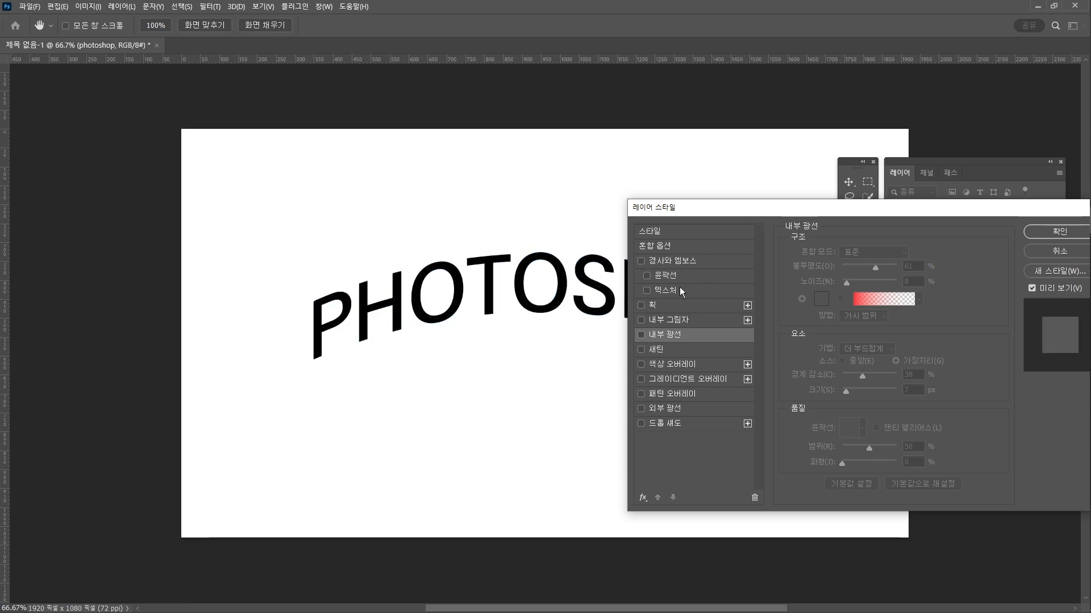
drag(717, 213, 567, 247)
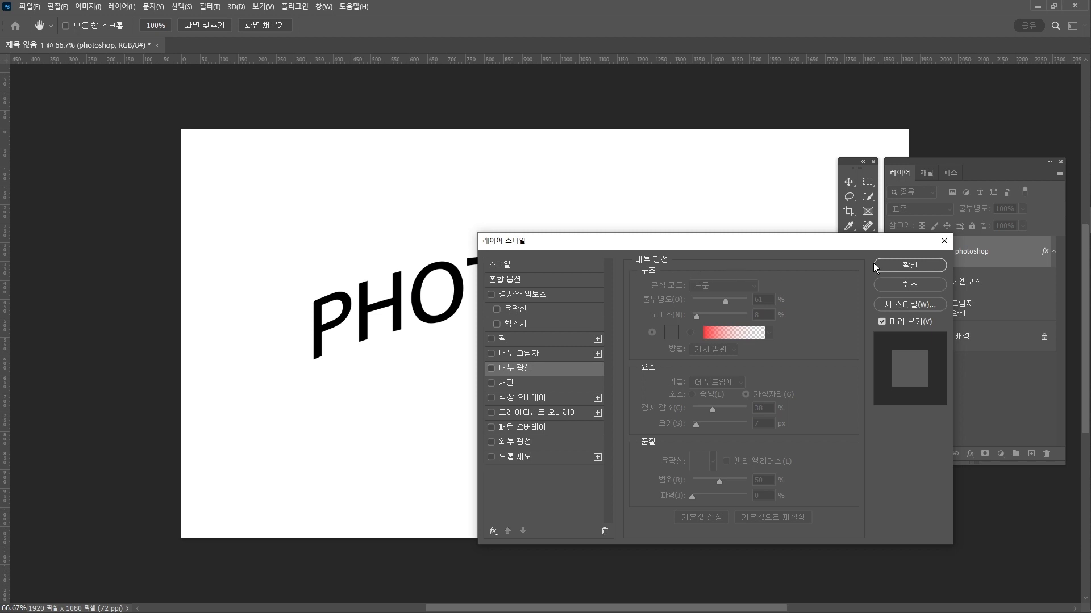
click(904, 265)
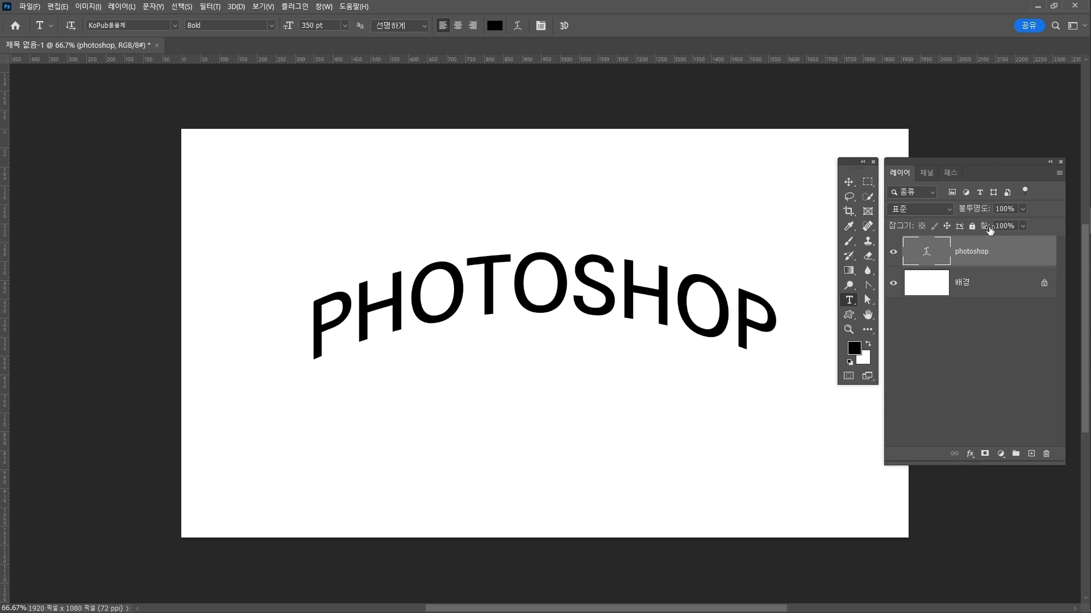
Step: Set the photoshop layer's fill to 0%, comparing it once with 100% fill
click(989, 227)
text(0)
key(Return)
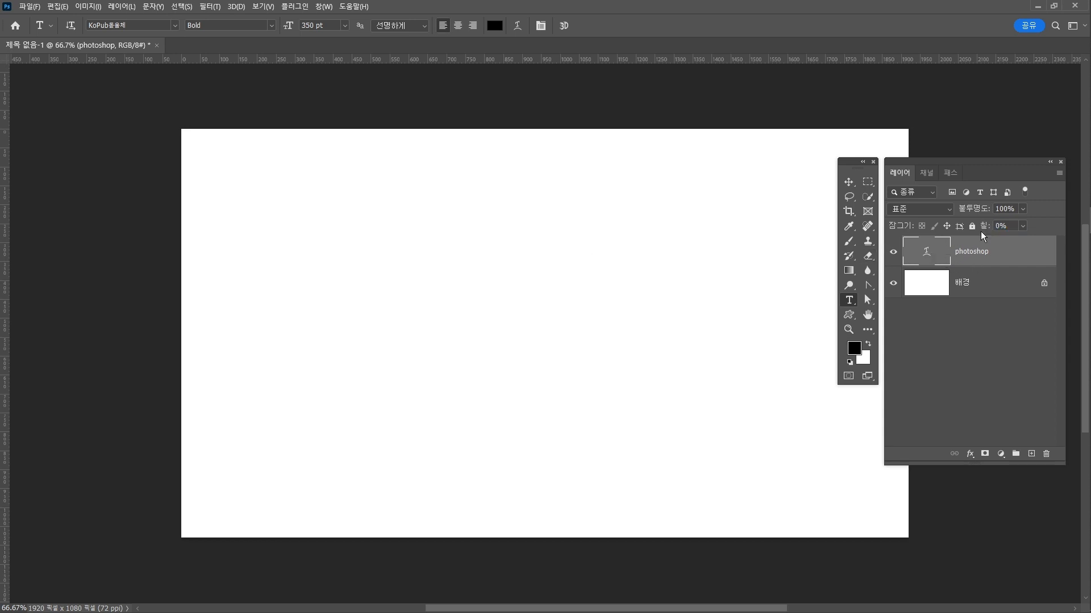
drag(985, 230, 1010, 229)
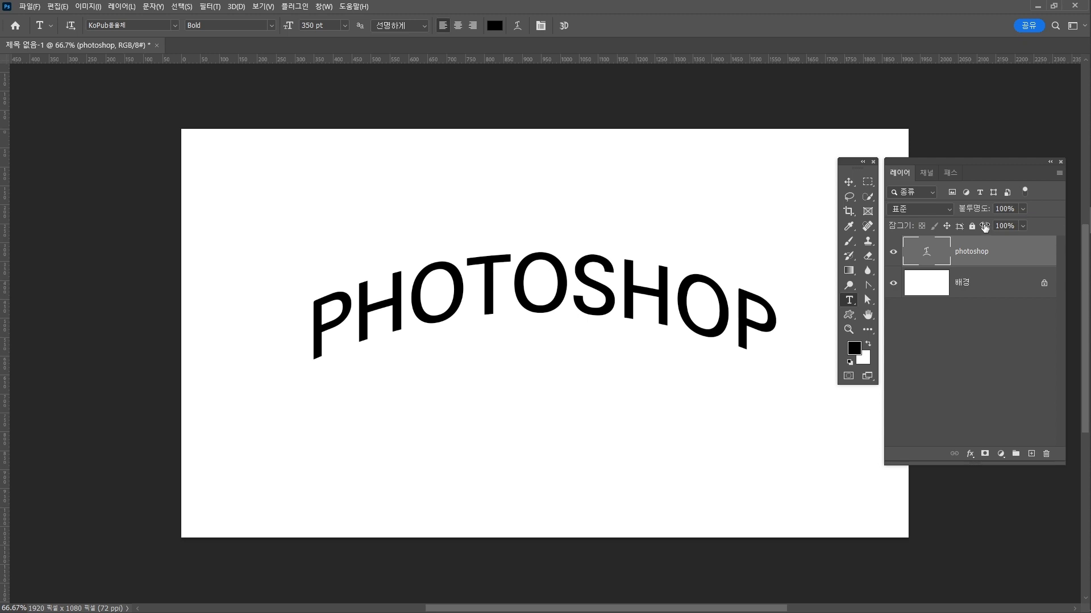
drag(985, 227, 959, 234)
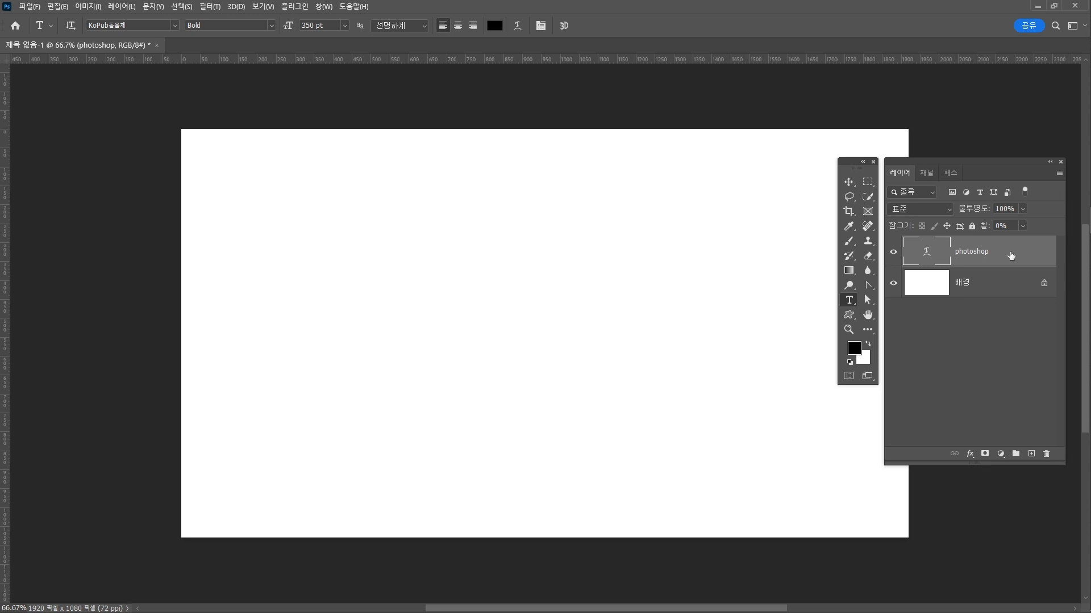
Step: In the photoshop layer's blending options, try Bevel & Emboss with a 9 px gradient Stroke and turn both off again
click(970, 453)
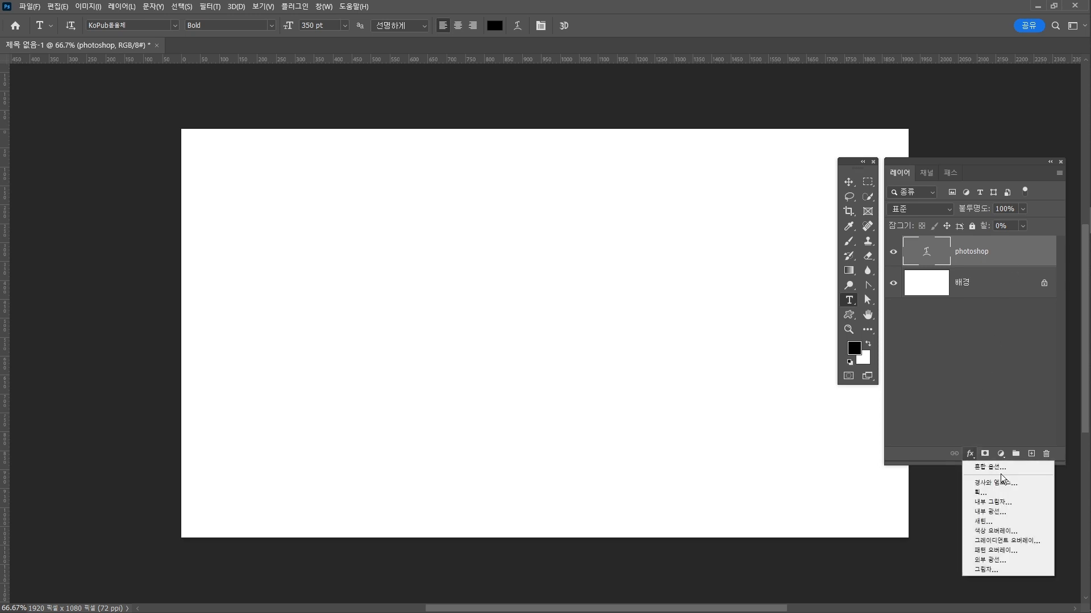
click(1001, 466)
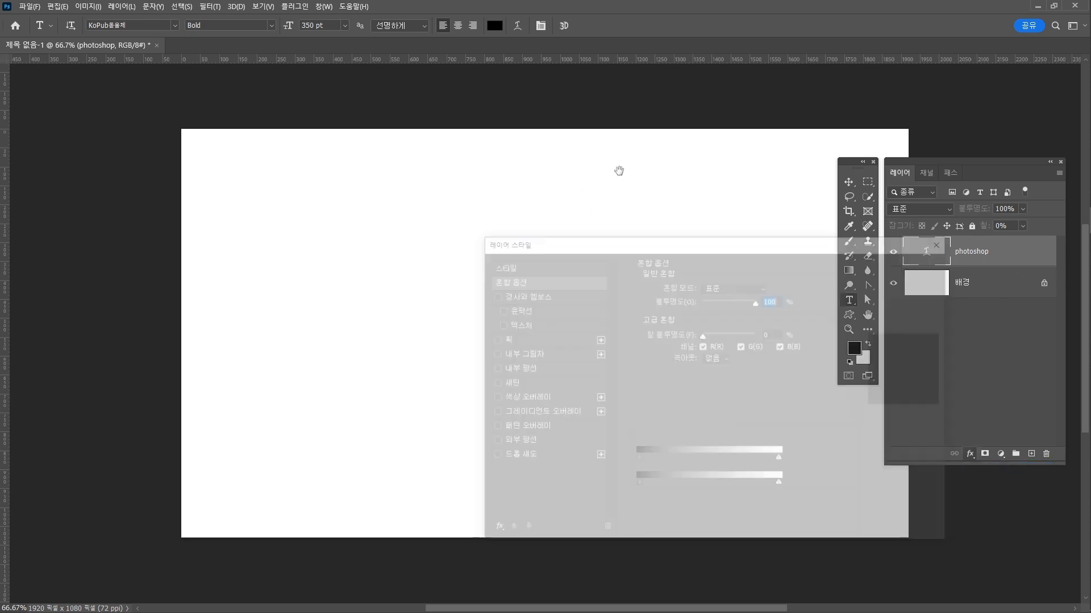
drag(672, 244, 744, 330)
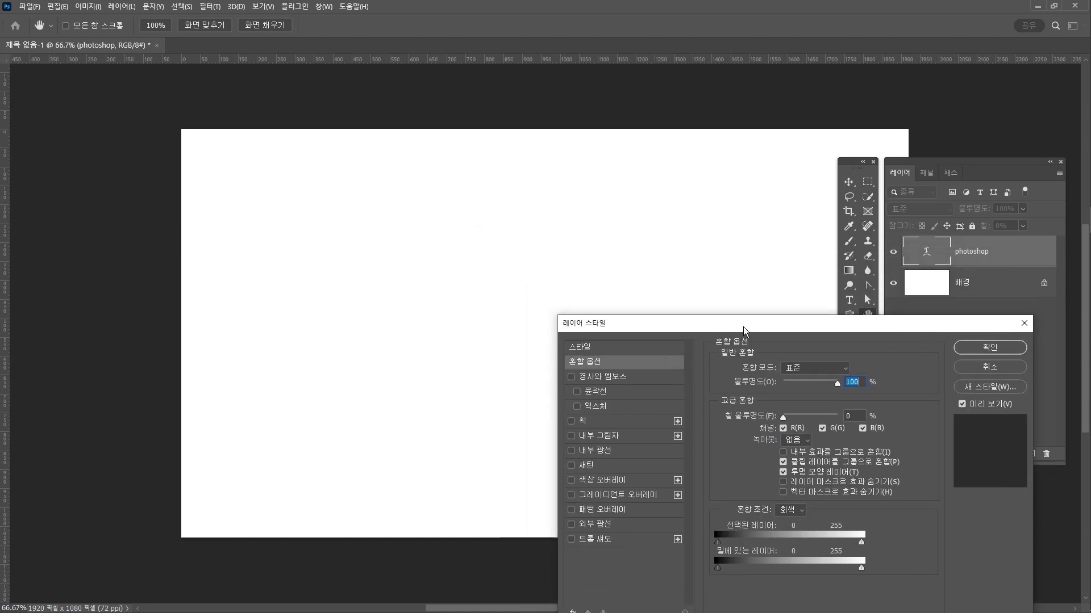
click(605, 378)
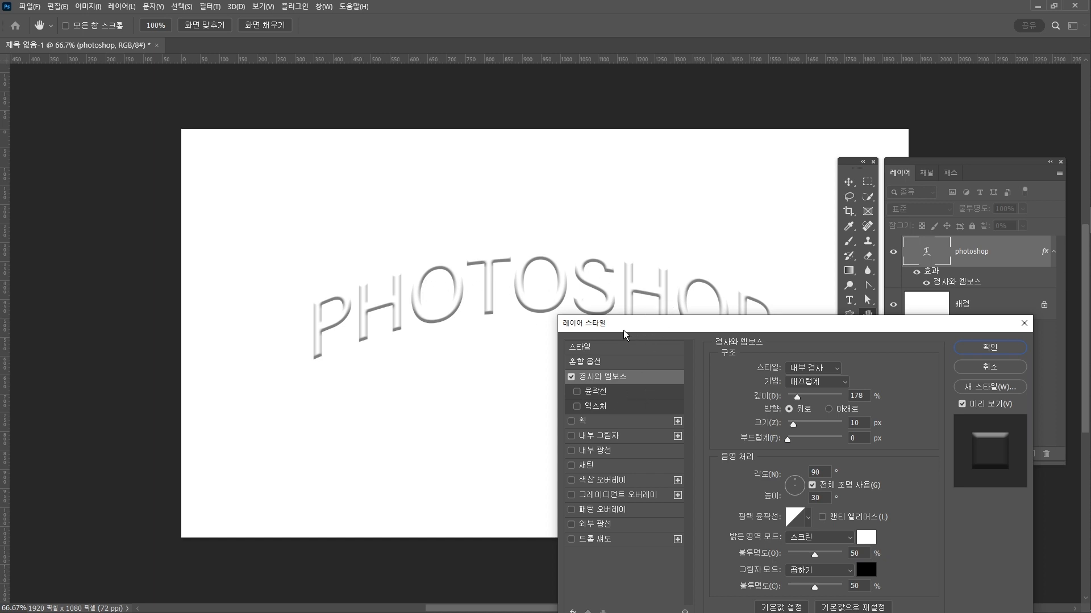
click(582, 423)
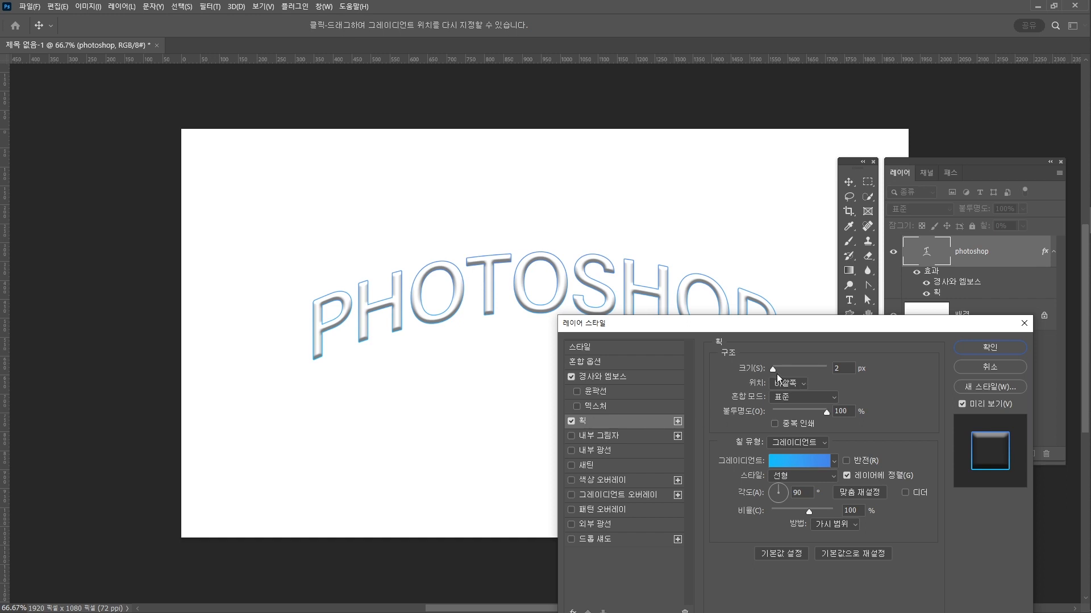
drag(776, 374, 777, 367)
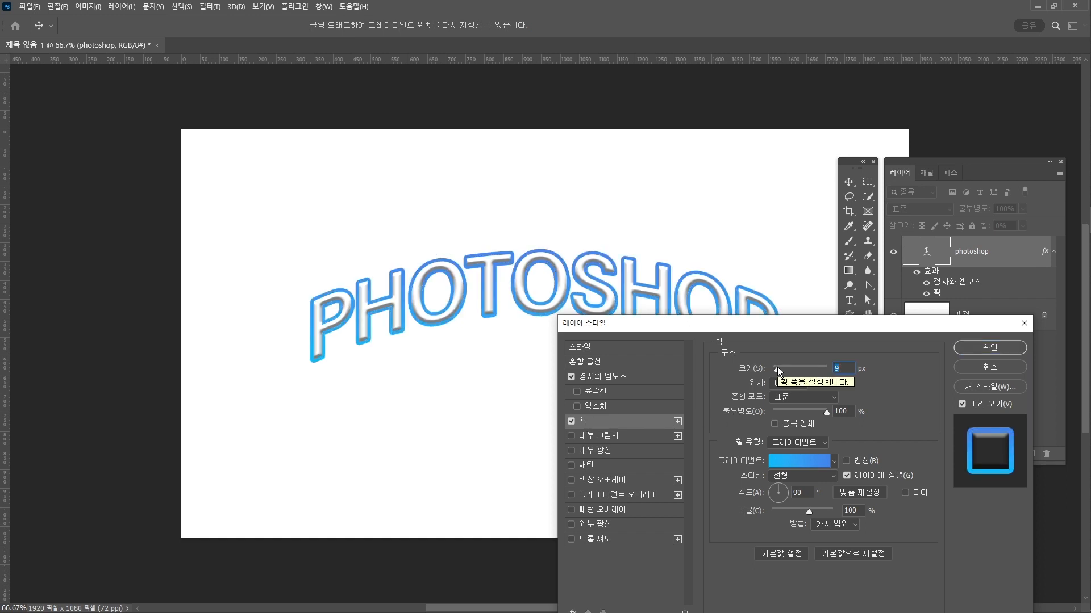
click(571, 377)
click(571, 421)
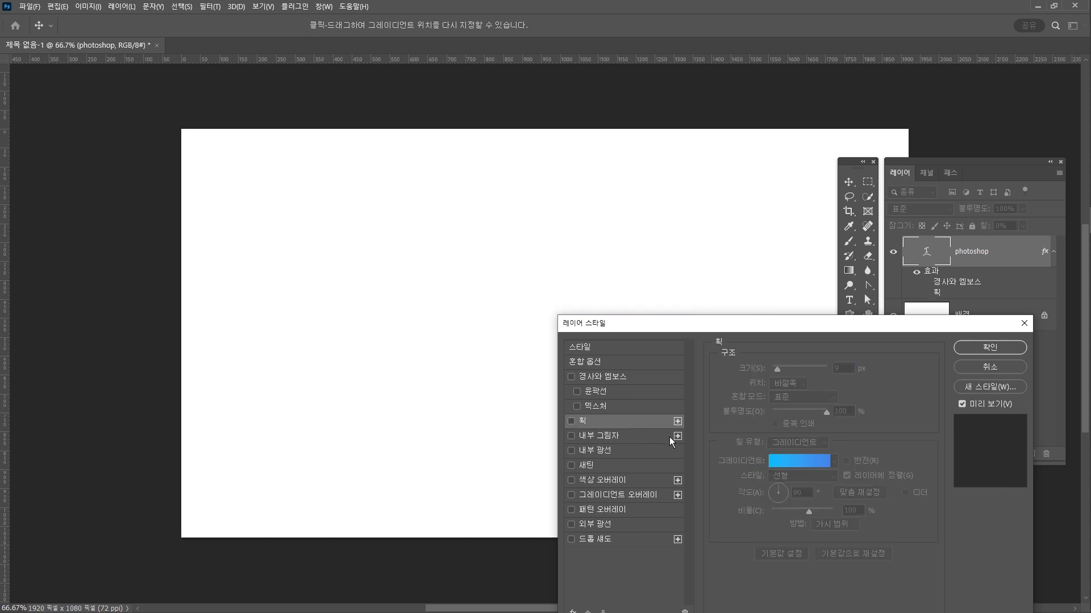
Step: Add a Gradient Overlay to the text using the Blue_20 preset from the Blues group, keeping the text in view
click(632, 497)
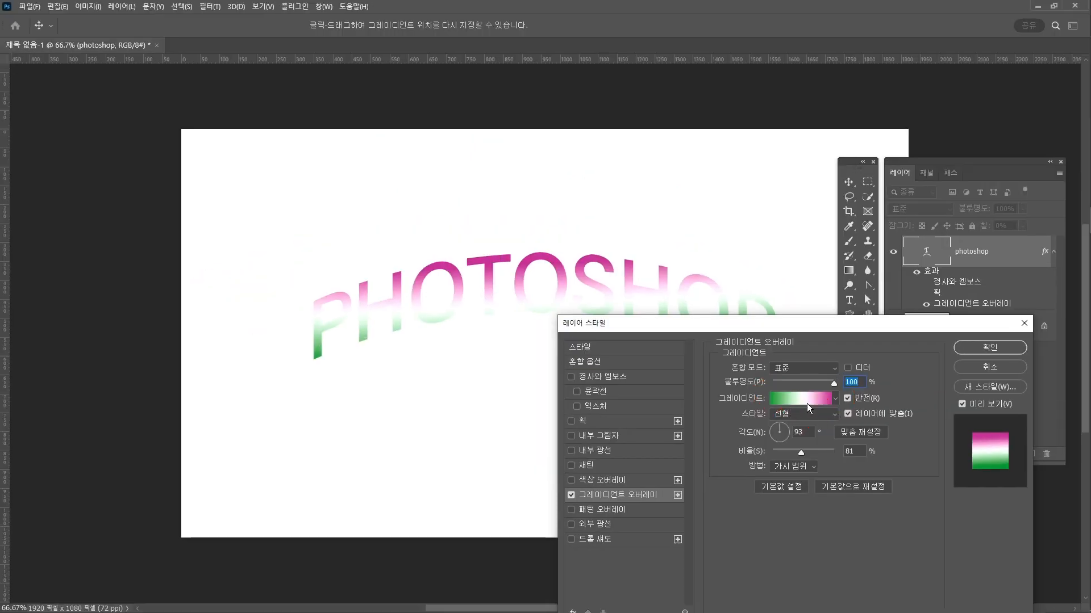
click(818, 400)
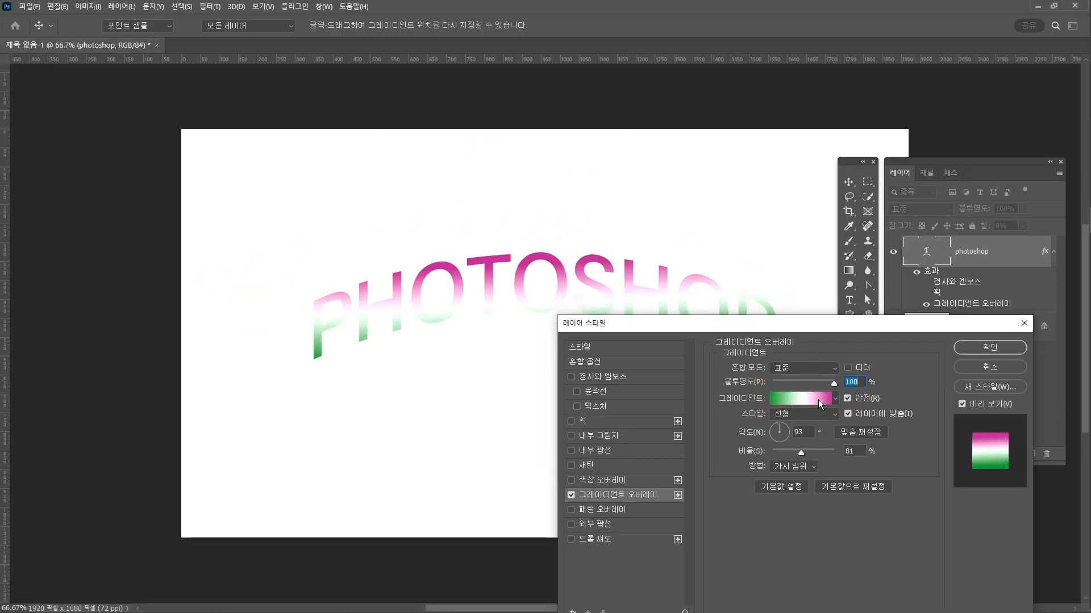
drag(726, 114, 786, 108)
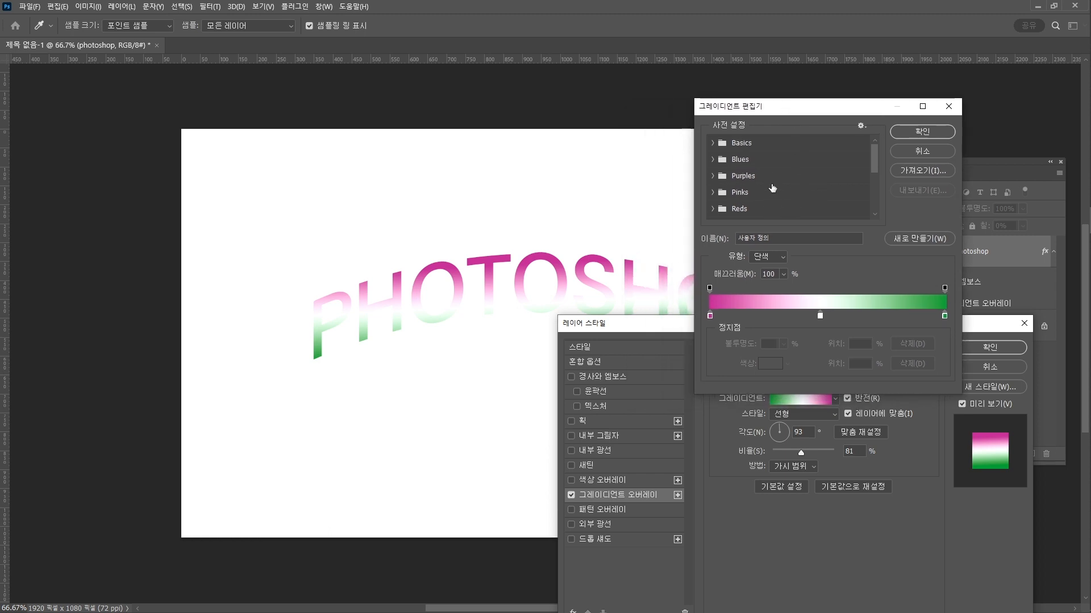
click(713, 161)
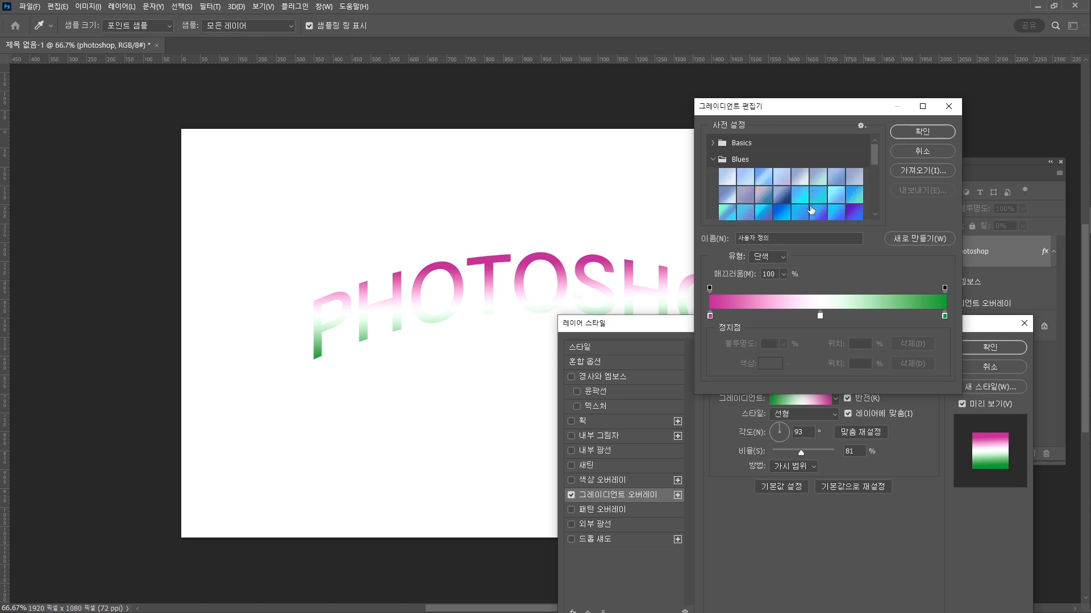
click(776, 213)
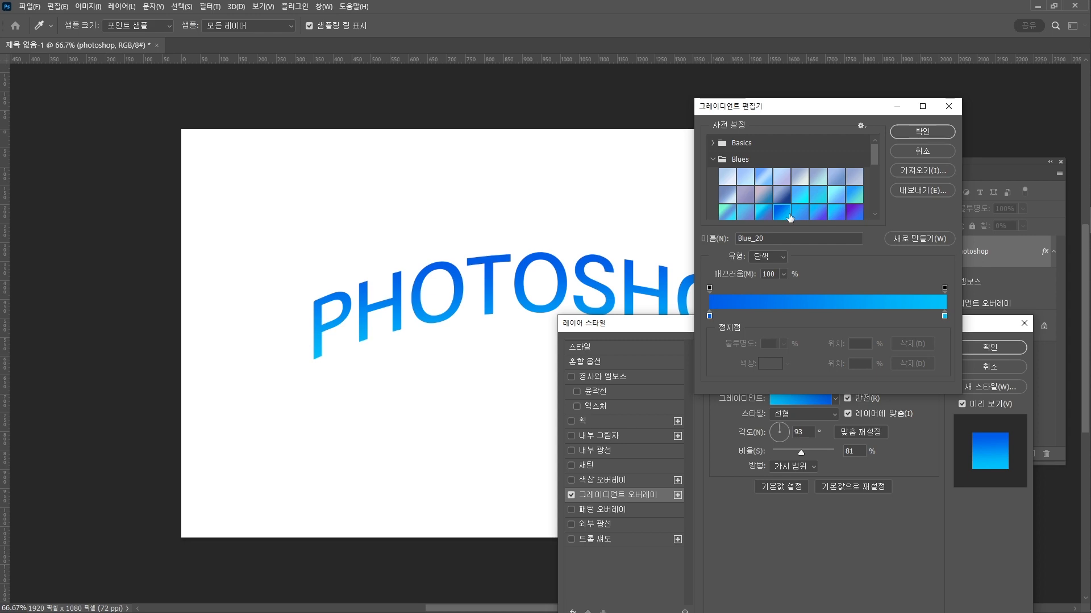
drag(808, 104, 146, 140)
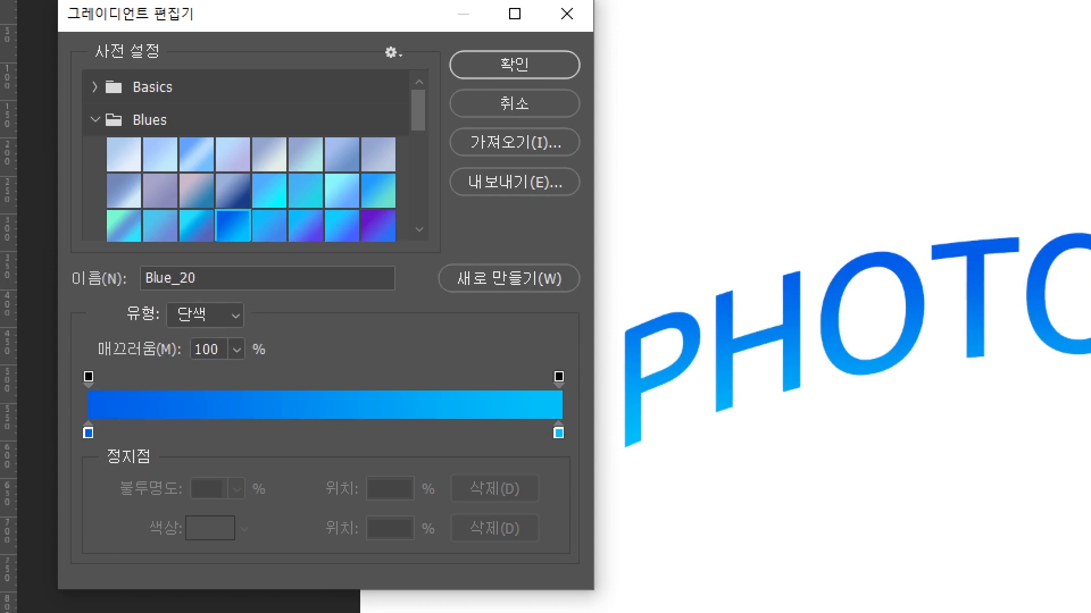
mouse_move(112, 458)
mouse_down()
mouse_move(69, 447)
mouse_move(52, 403)
mouse_move(296, 422)
mouse_move(630, 401)
mouse_move(643, 452)
mouse_move(437, 459)
mouse_move(104, 443)
mouse_up()
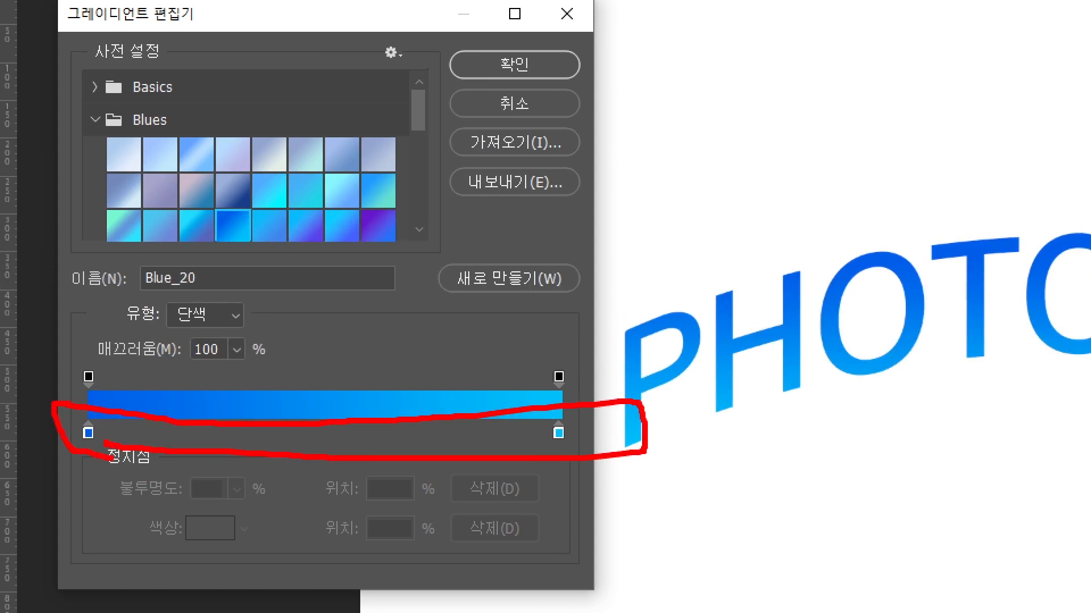
drag(68, 406, 111, 399)
drag(554, 422, 628, 397)
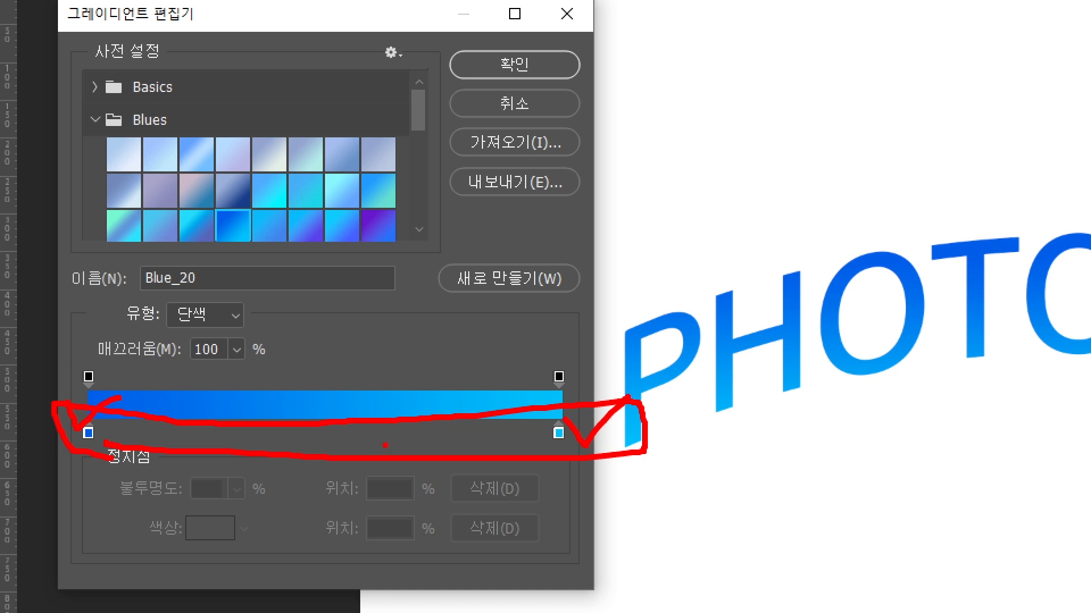
mouse_move(88, 391)
mouse_down()
mouse_move(94, 346)
mouse_move(96, 387)
mouse_up()
mouse_move(588, 392)
mouse_down()
mouse_move(555, 396)
mouse_move(547, 349)
mouse_move(591, 398)
mouse_up()
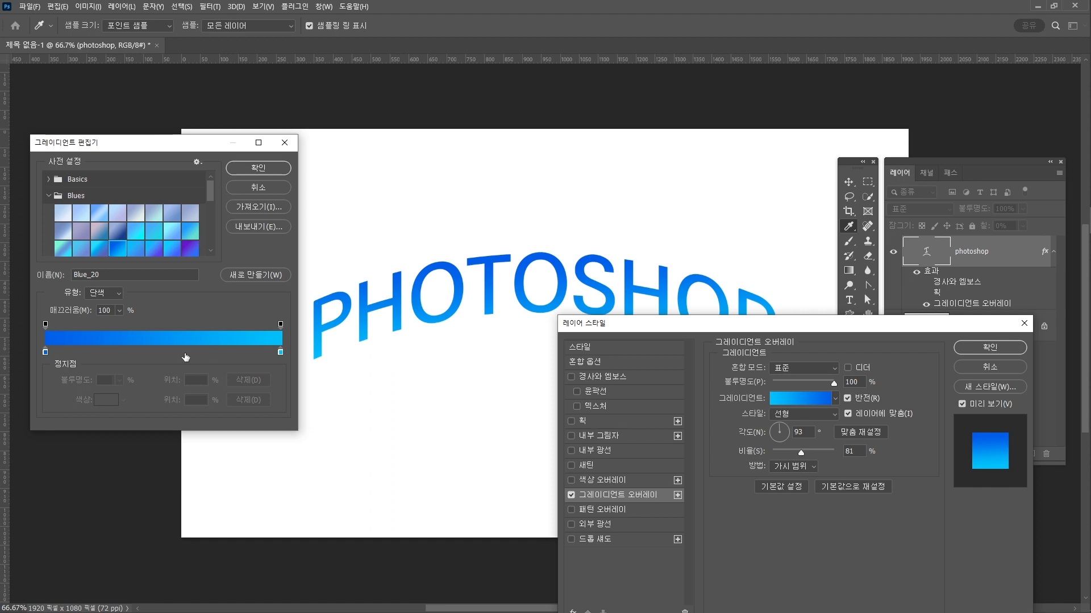
Step: Add a black color stop at 50% of the overlay gradient and move the midpoint between it and the light blue stop to 36%
click(163, 354)
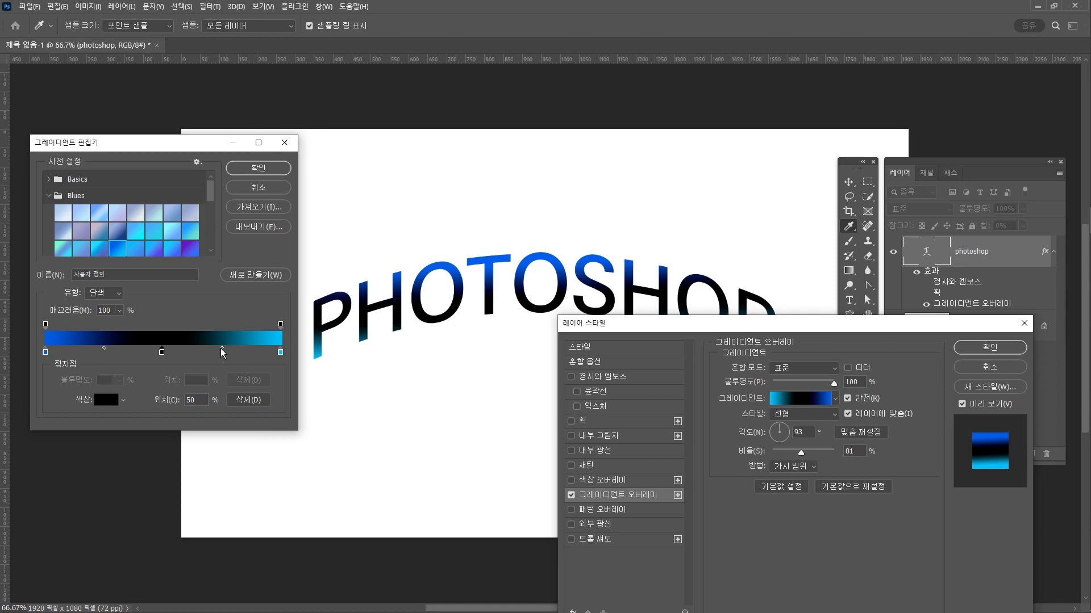
mouse_move(221, 349)
mouse_down()
mouse_move(250, 349)
mouse_move(205, 349)
mouse_up()
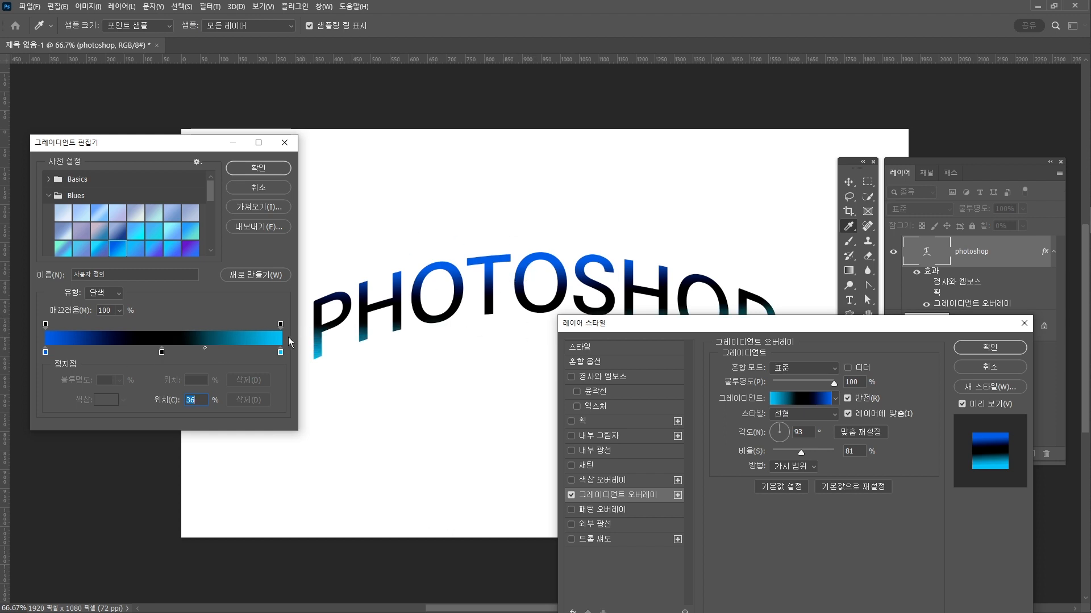
Step: Set the opacity stop at the 100% location of the overlay gradient to 0% opacity
click(281, 325)
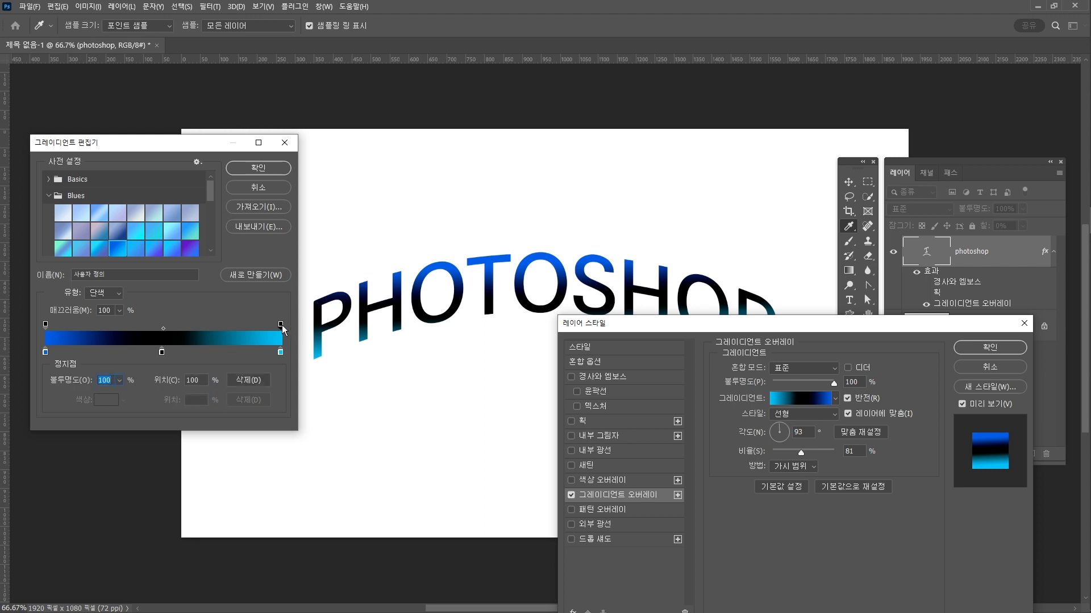
click(119, 380)
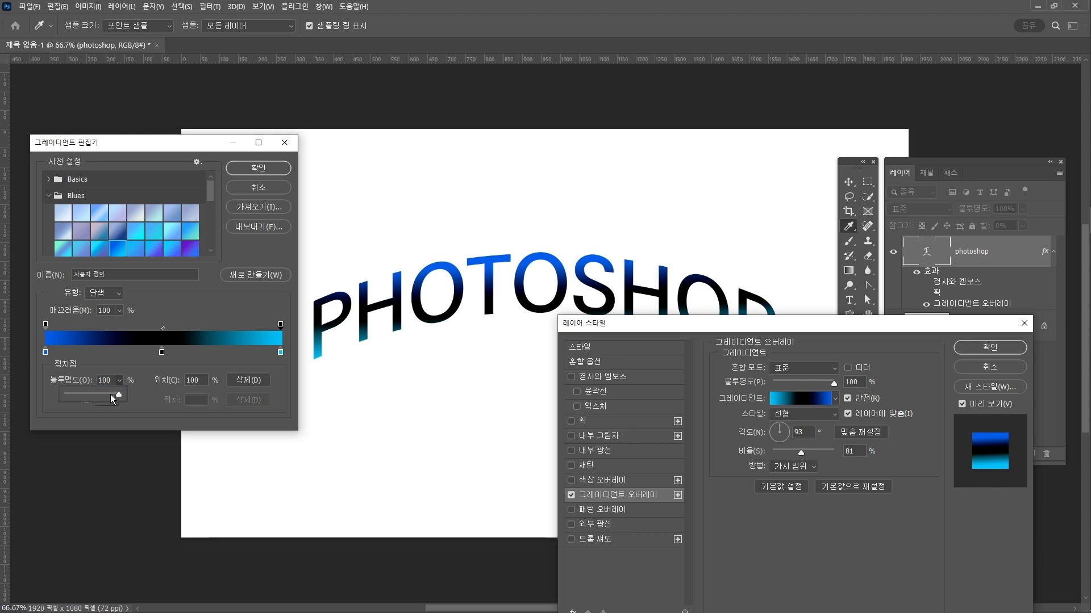
drag(110, 394, 62, 403)
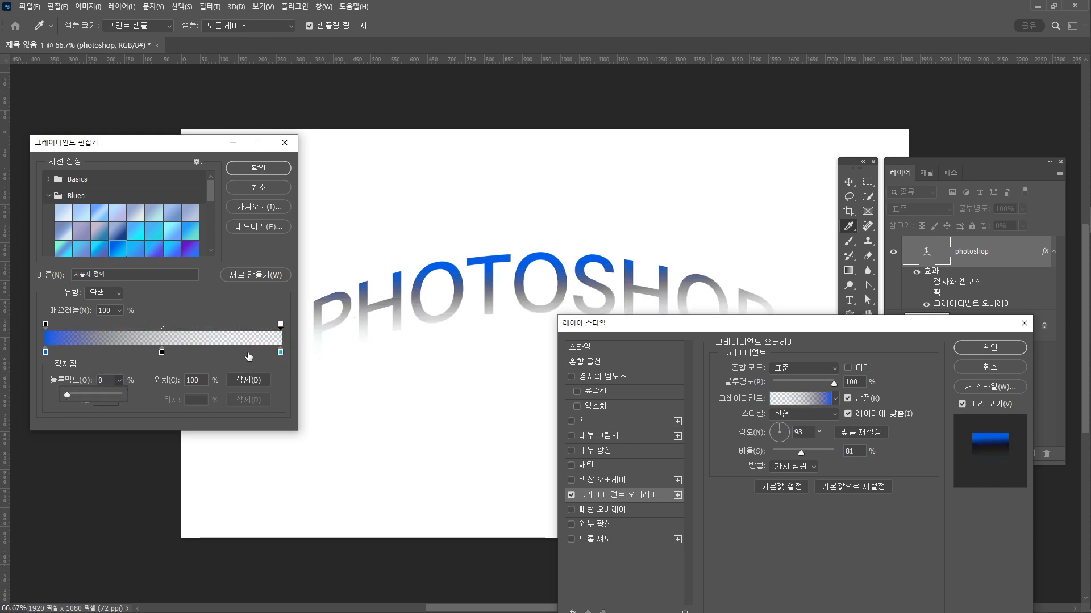
Step: Restore the end opacity stop of the overlay gradient to 100% and recolor the 100% color stop light purple #ab6ef7
drag(108, 392, 118, 394)
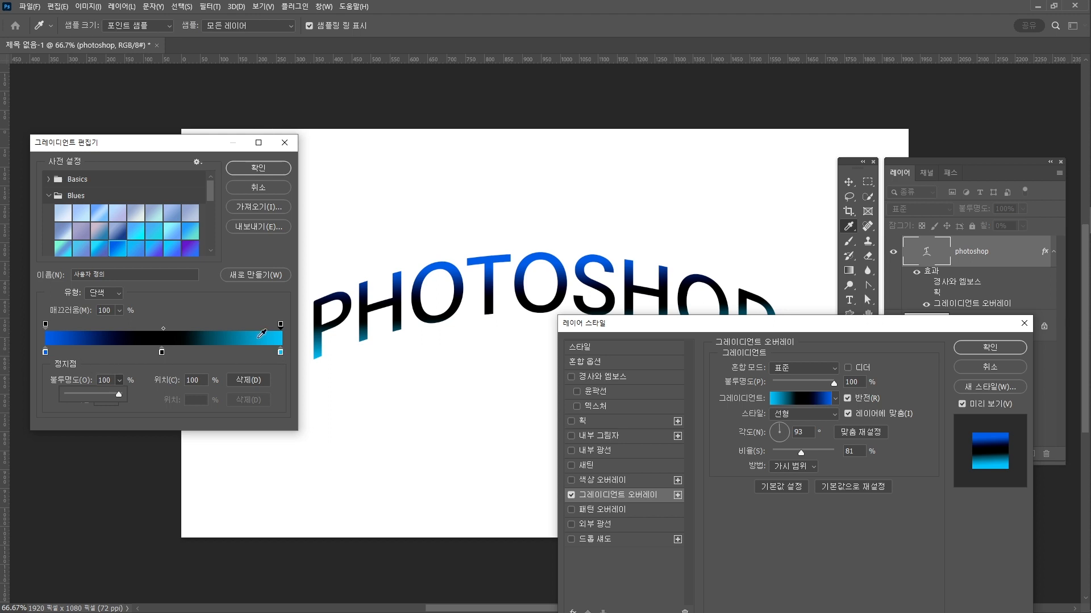
double_click(280, 352)
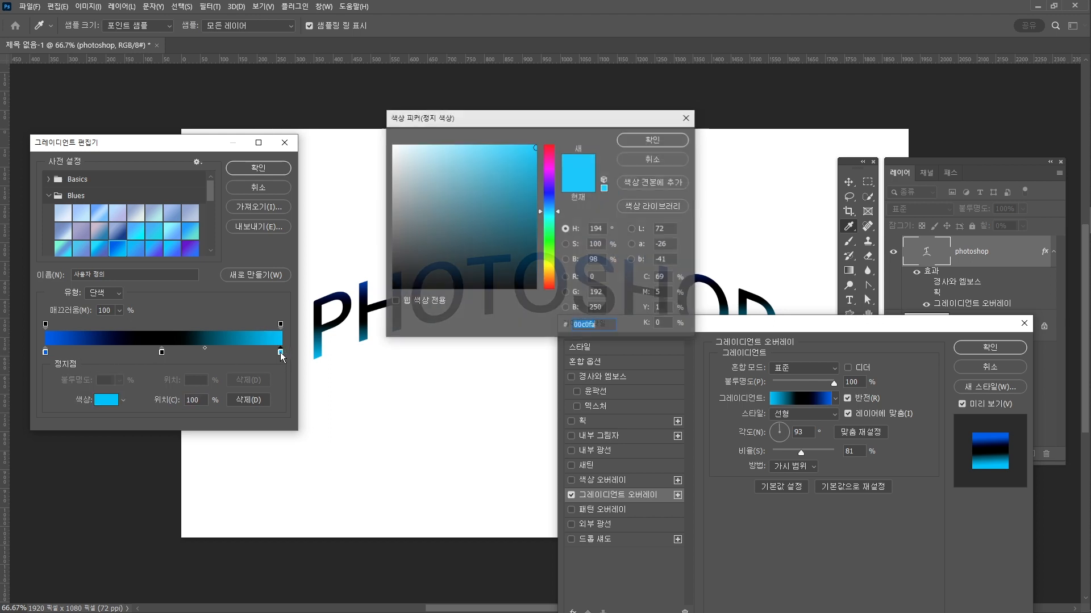
drag(528, 121, 490, 28)
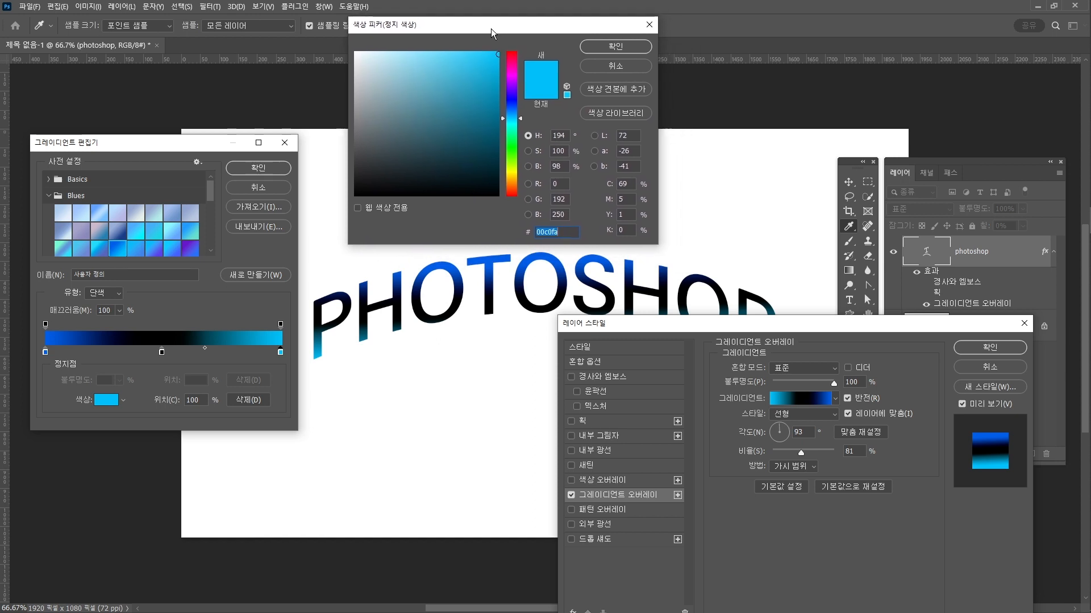
mouse_move(515, 100)
mouse_down()
mouse_move(513, 85)
mouse_move(435, 57)
mouse_up()
click(597, 48)
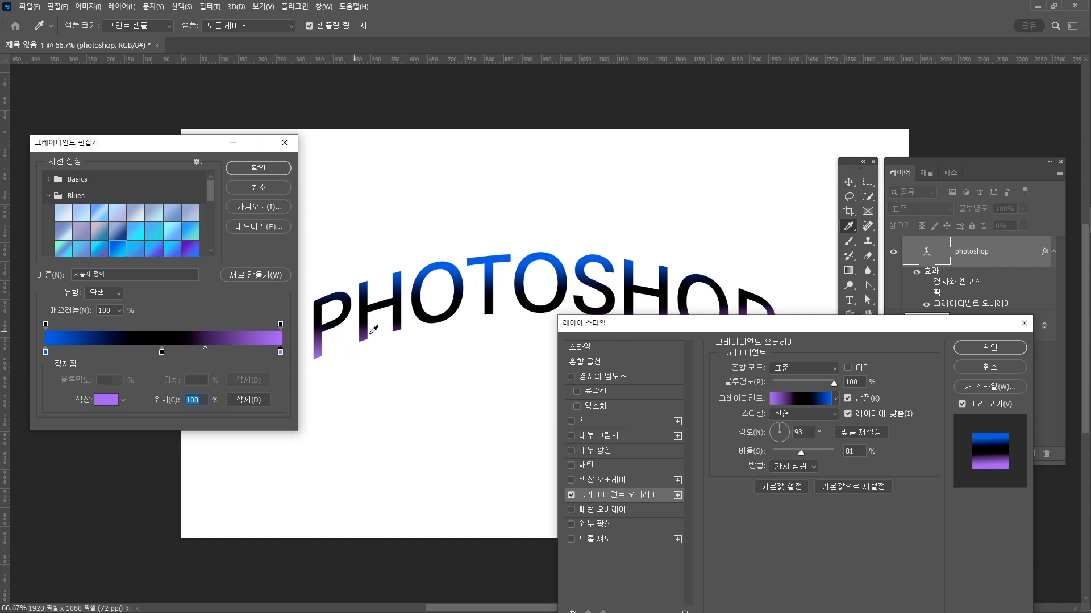
Step: Recolor the 0% color stop of the overlay gradient green #5eea01 and accept the gradient
click(45, 352)
double_click(44, 351)
click(505, 154)
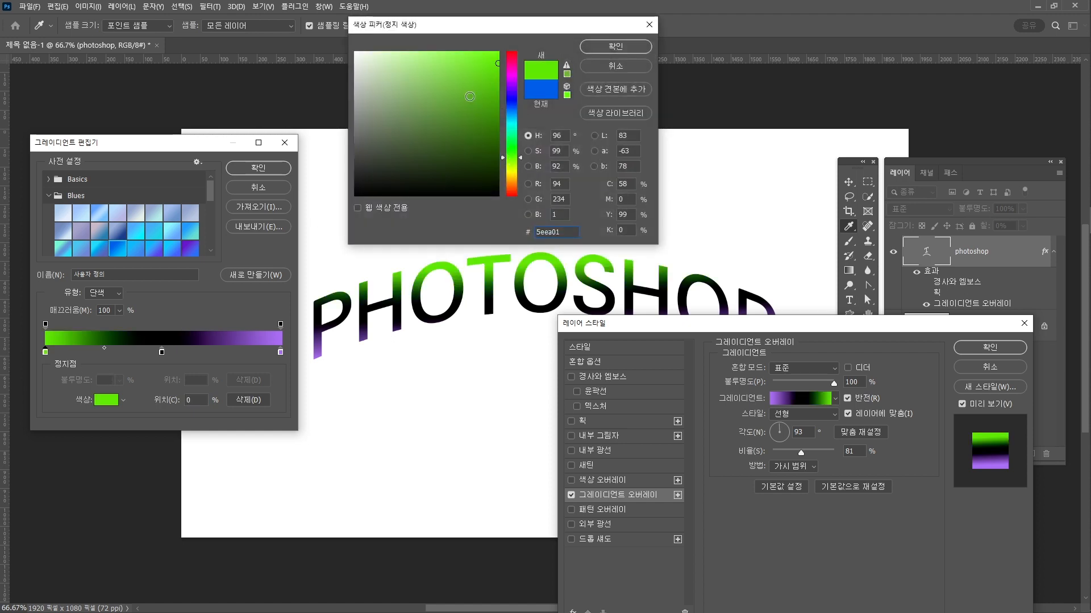
click(619, 47)
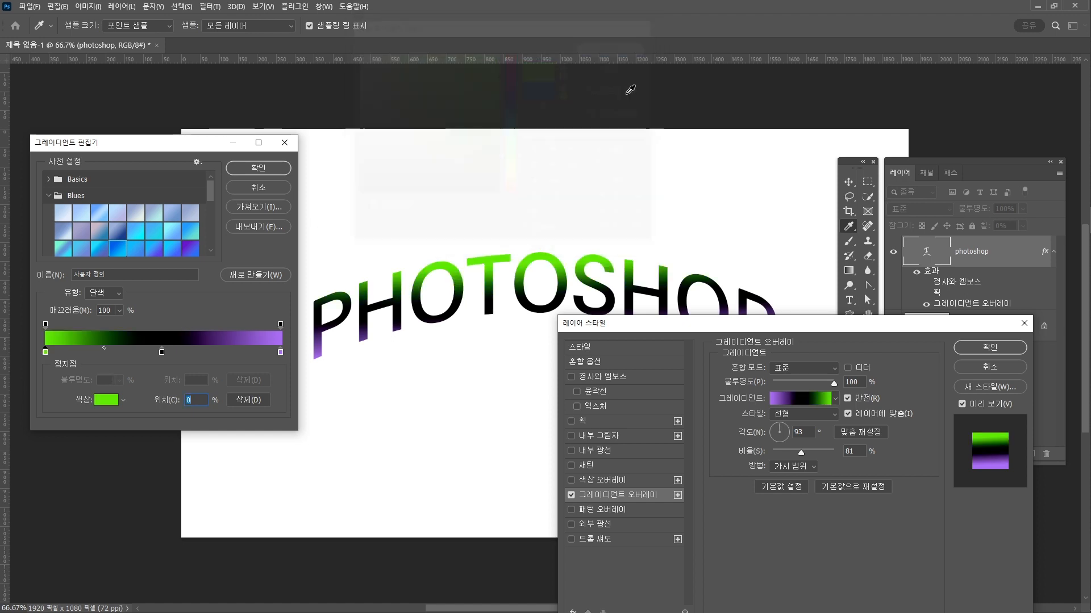
click(262, 174)
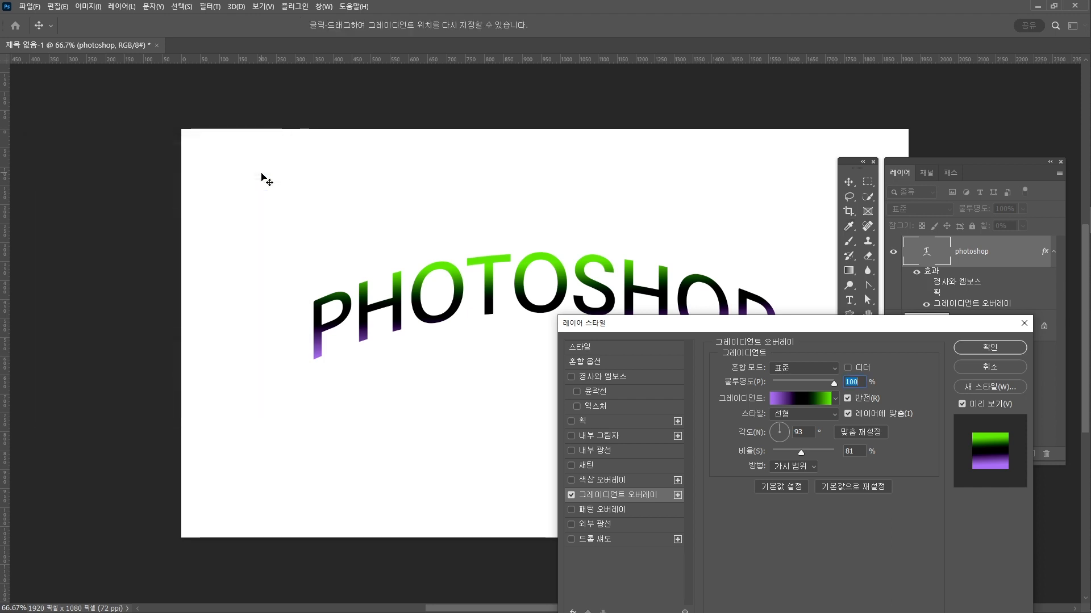
Step: Reopen the overlay gradient for editing and recolor its black middle stop dark yellow #cebd02, keeping the whole title in view
drag(668, 332, 588, 386)
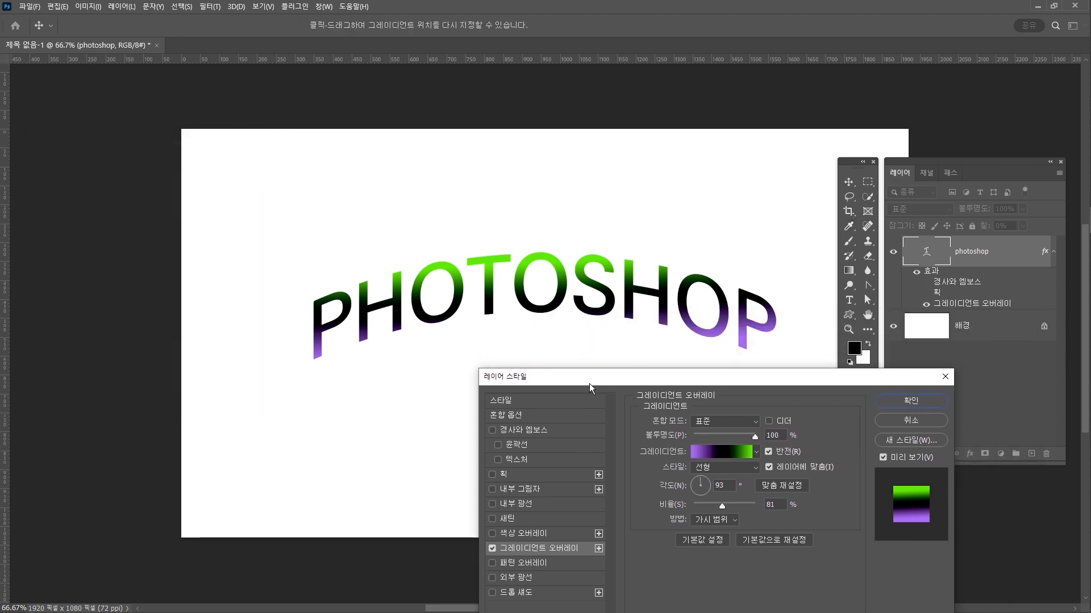
click(716, 451)
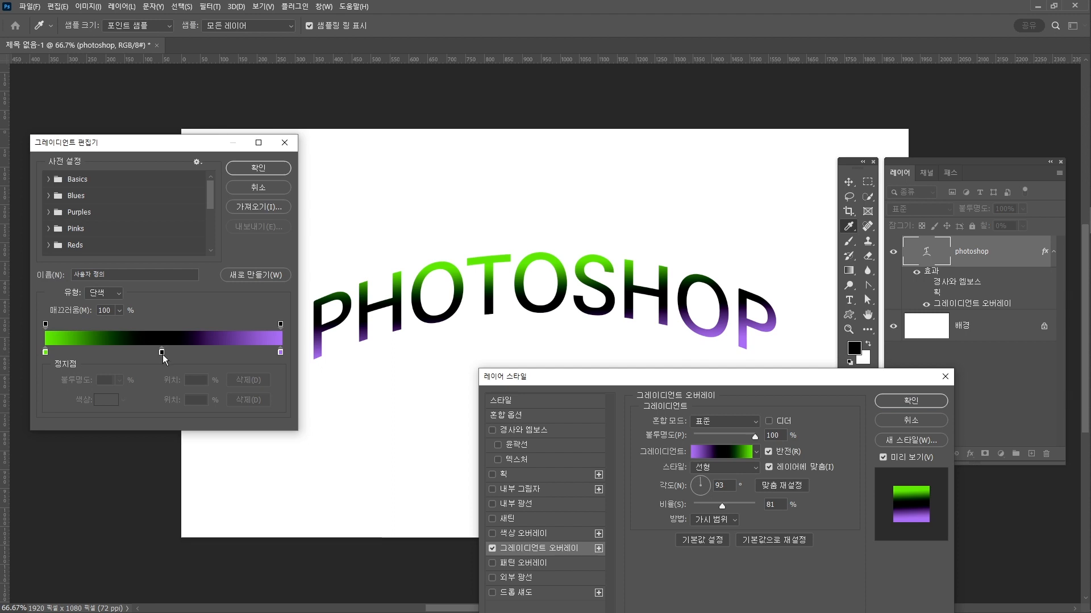
double_click(162, 352)
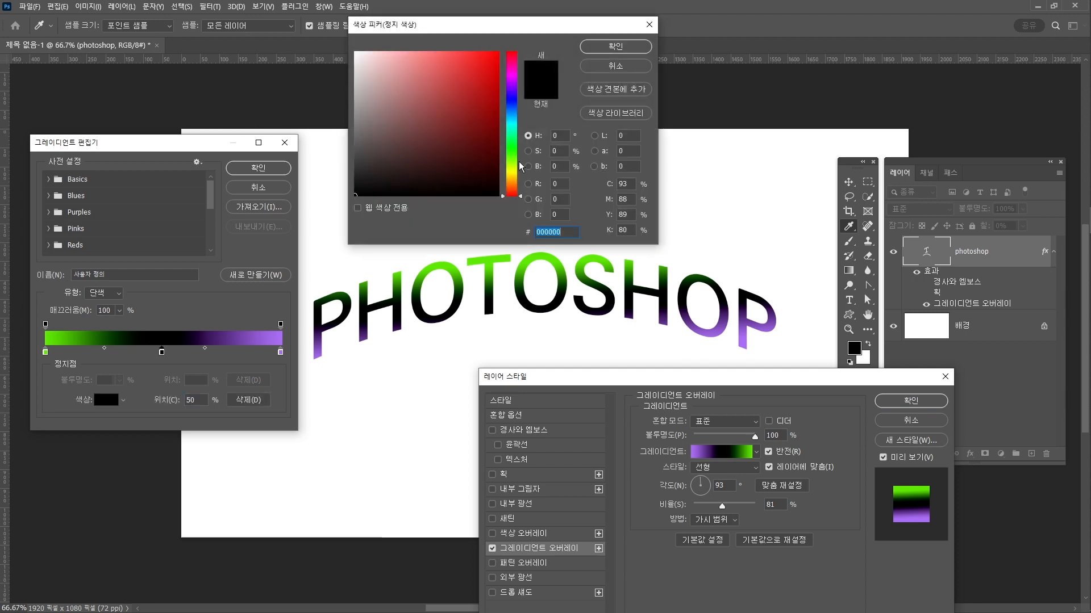
text(b8ce02)
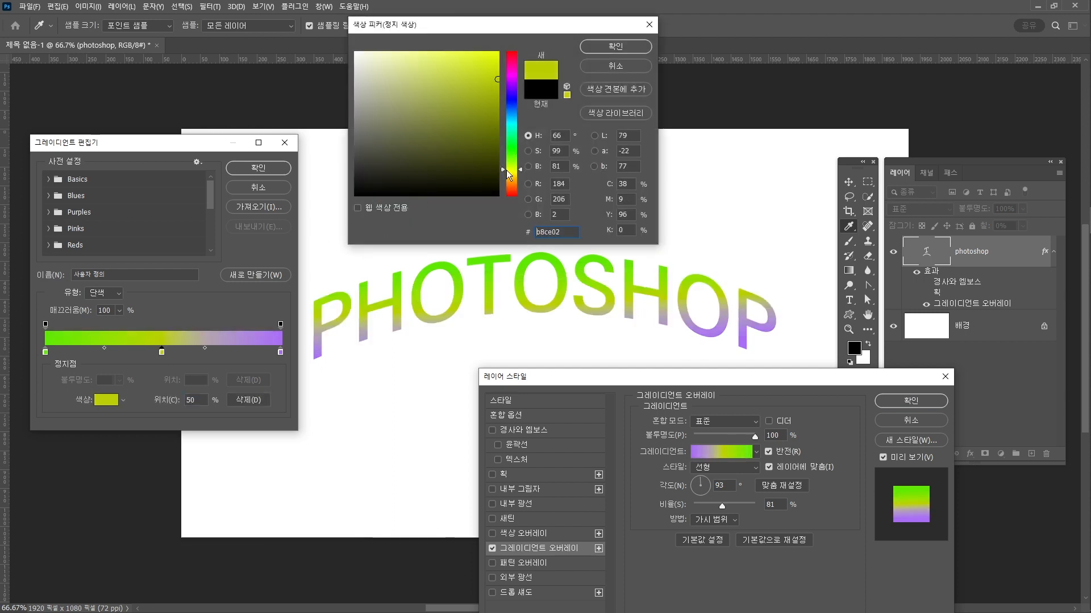
drag(507, 170, 507, 174)
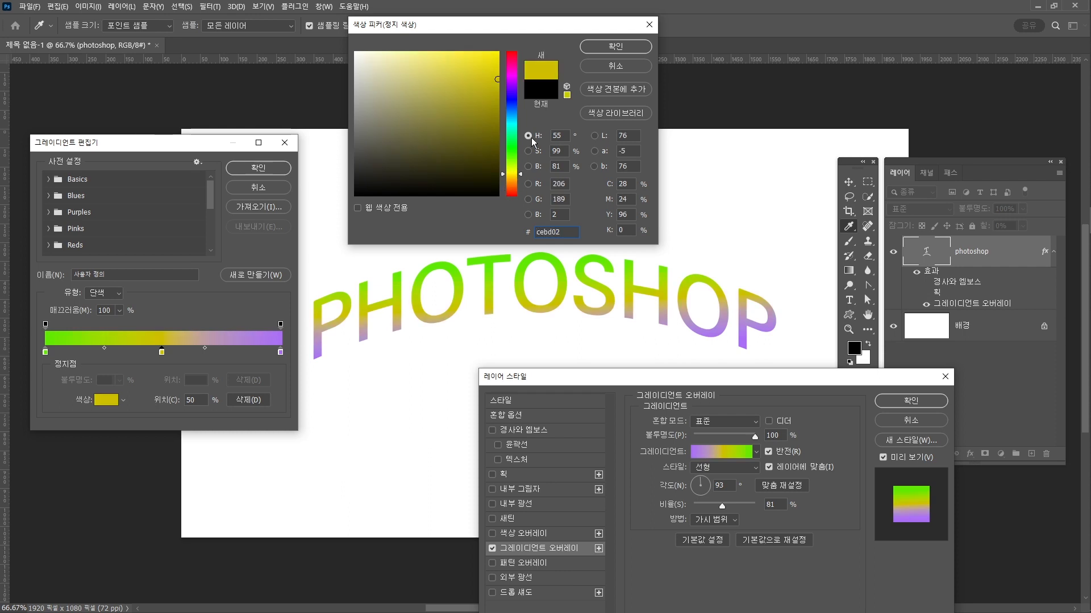
click(615, 46)
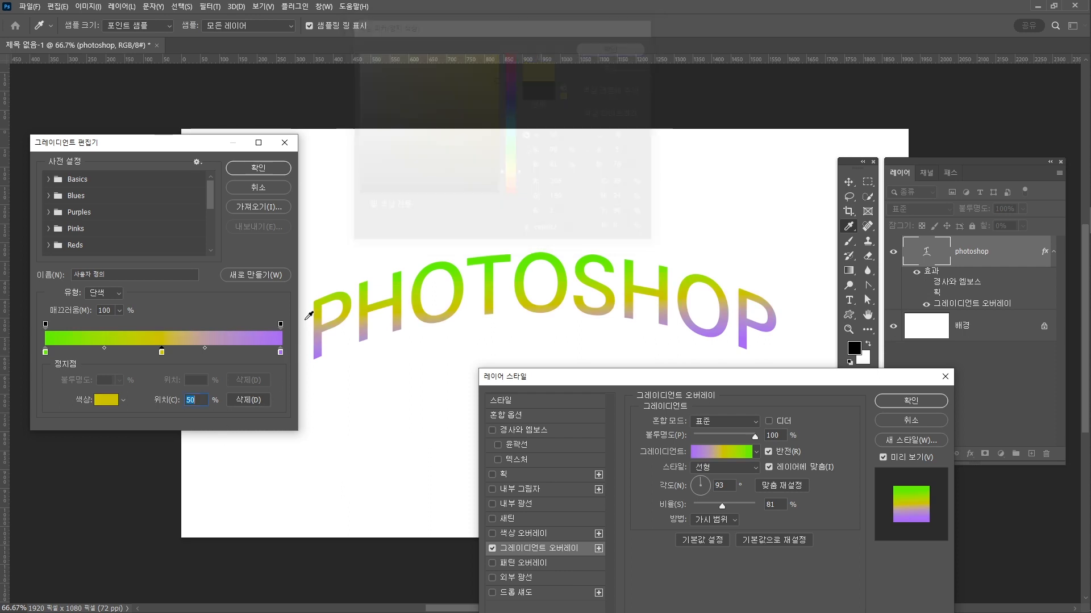
Step: Recolor the 100% color stop of the overlay gradient orange #ff7200
double_click(281, 352)
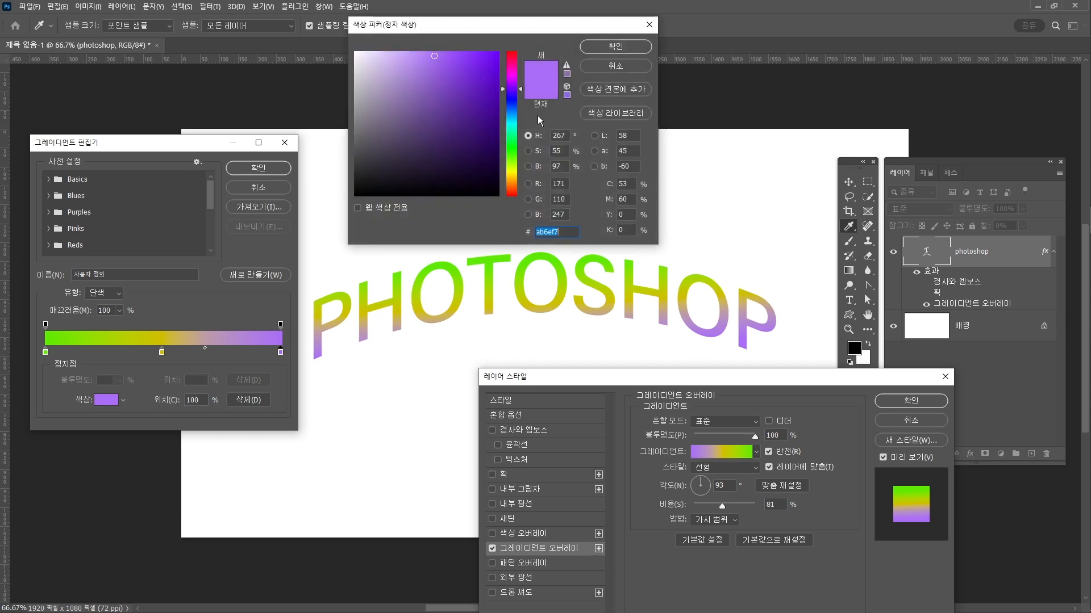
drag(517, 181, 514, 186)
drag(476, 94, 499, 52)
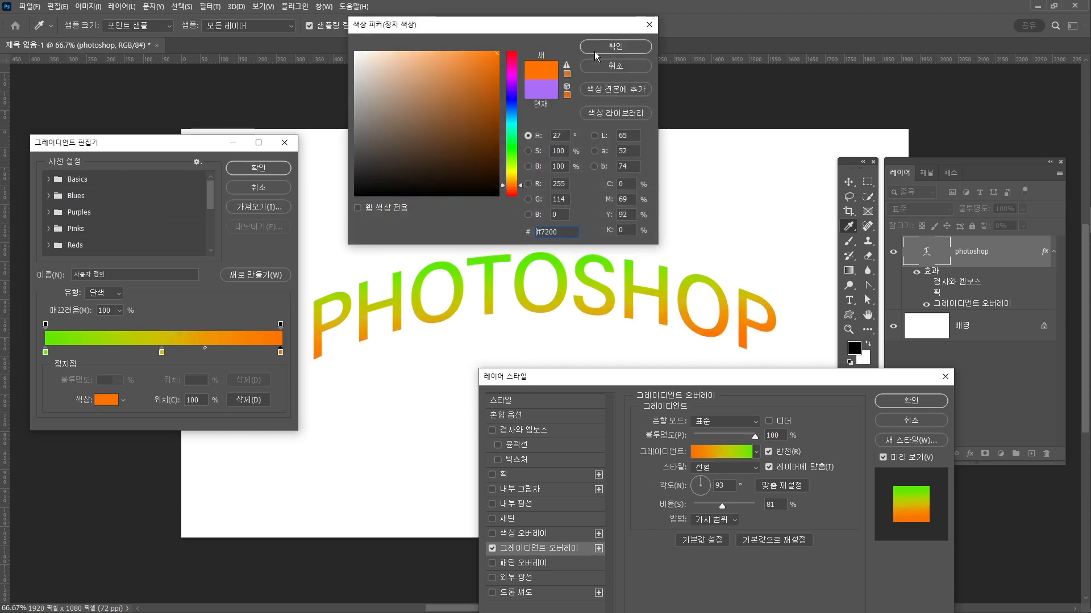
click(610, 49)
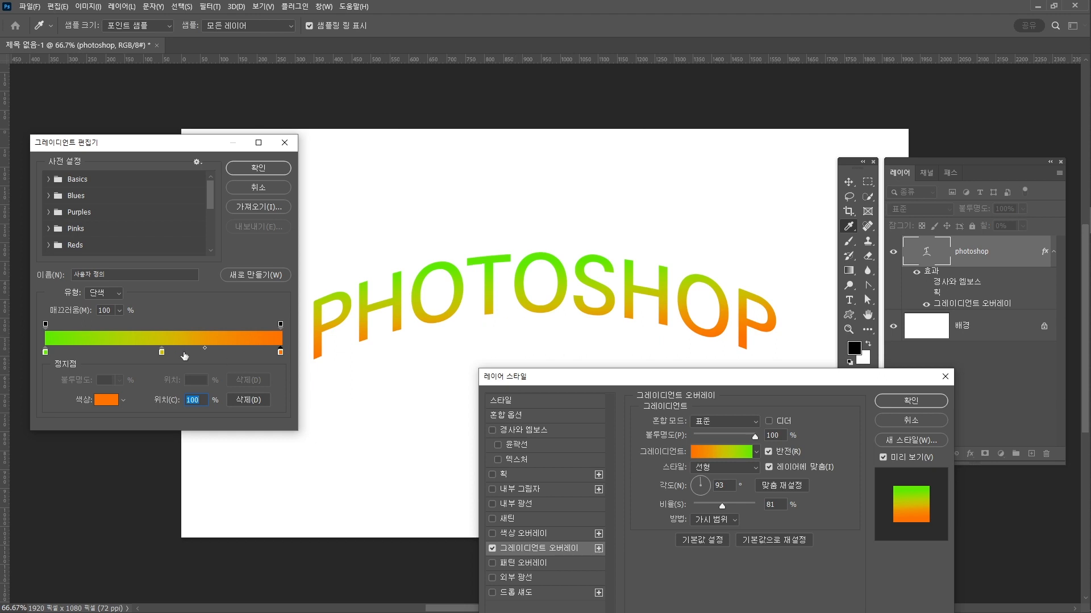
Step: Set the midpoint between the yellow and orange stops to 48% and accept the gradient
drag(205, 348, 219, 349)
drag(216, 349, 219, 349)
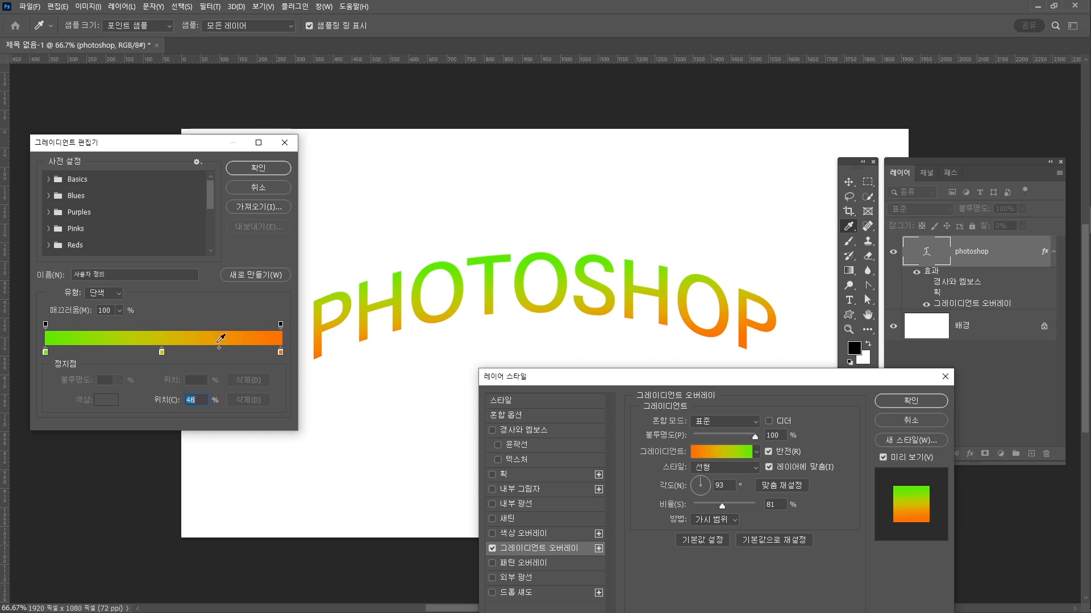
click(268, 167)
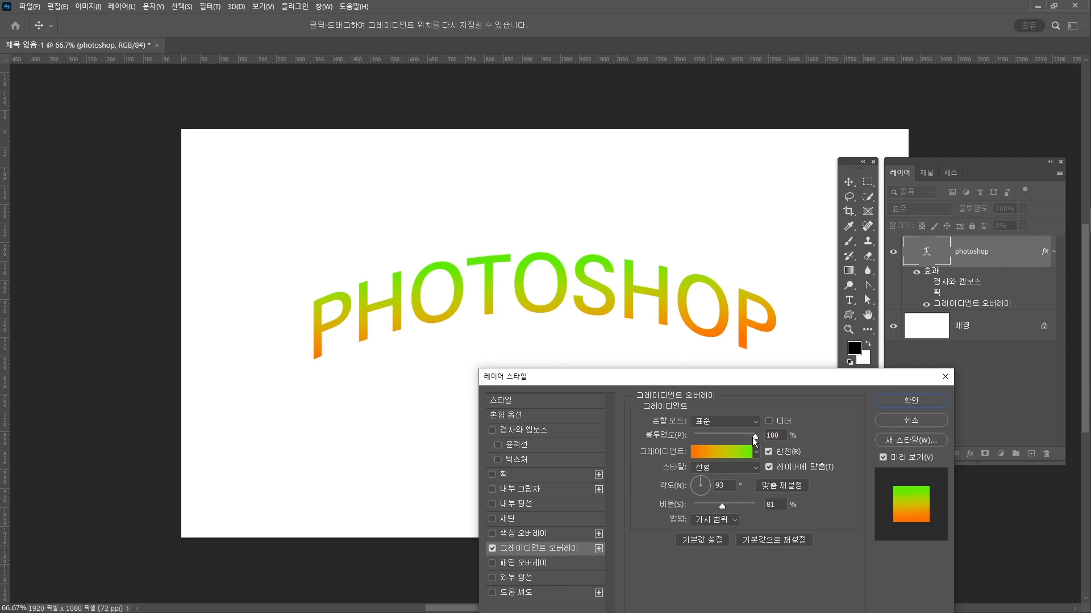
Step: Rotate the Gradient Overlay to an angle of -161° at 100% opacity
mouse_move(754, 438)
mouse_down()
mouse_move(727, 438)
mouse_move(769, 432)
mouse_up()
drag(704, 492, 707, 486)
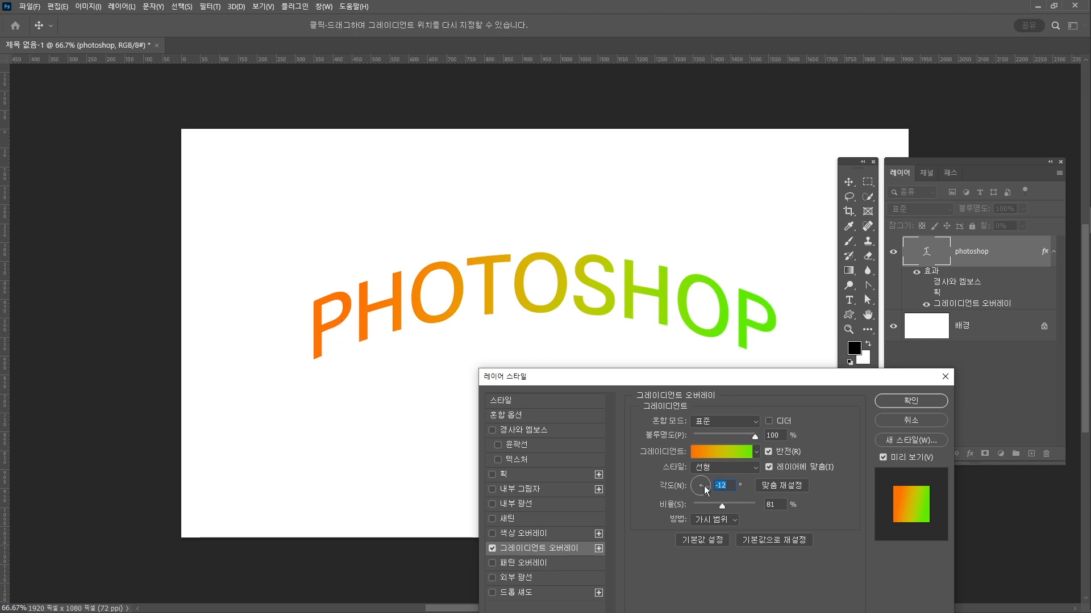
drag(708, 487, 692, 489)
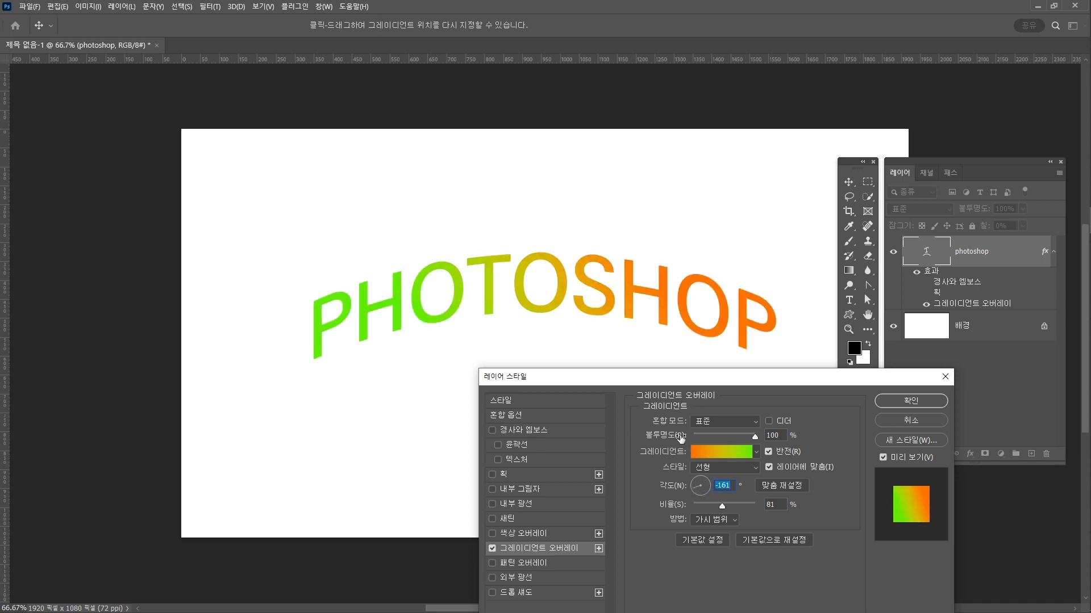
Step: Try the Gradient Overlay at 10% scale, then set its scale to 105%
drag(721, 506, 666, 514)
click(731, 507)
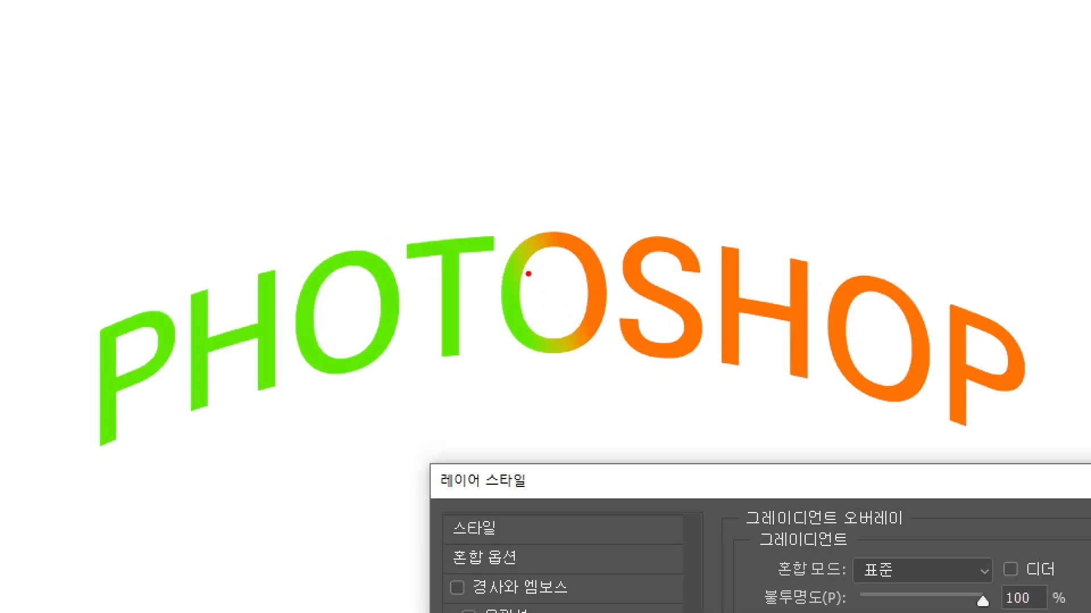
mouse_move(591, 377)
mouse_down()
mouse_move(508, 324)
mouse_move(604, 184)
mouse_move(582, 392)
mouse_up()
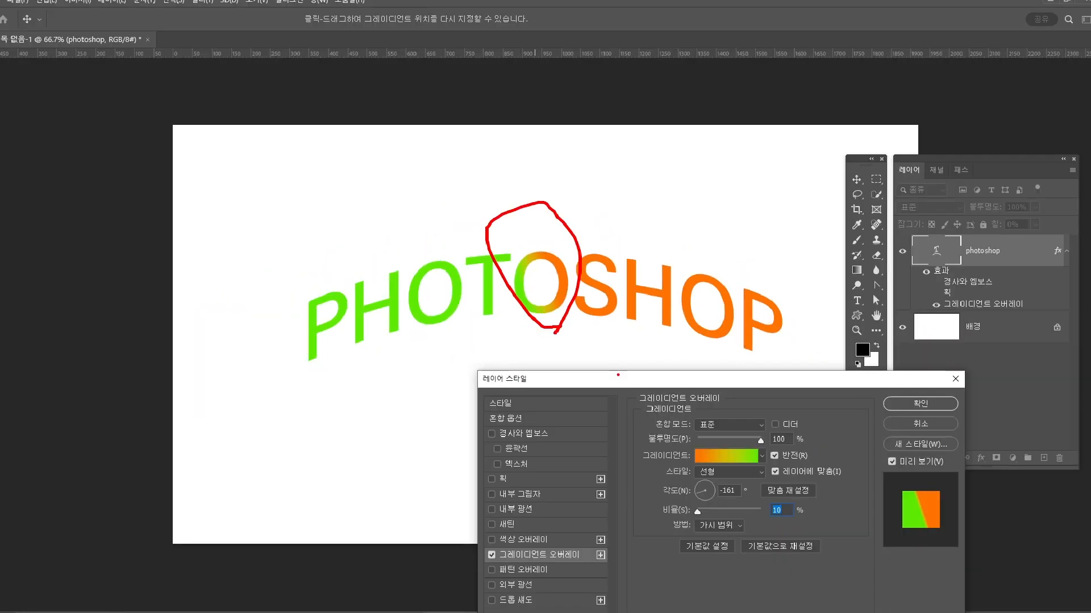
mouse_move(701, 512)
mouse_down()
mouse_move(738, 515)
mouse_move(730, 508)
mouse_up()
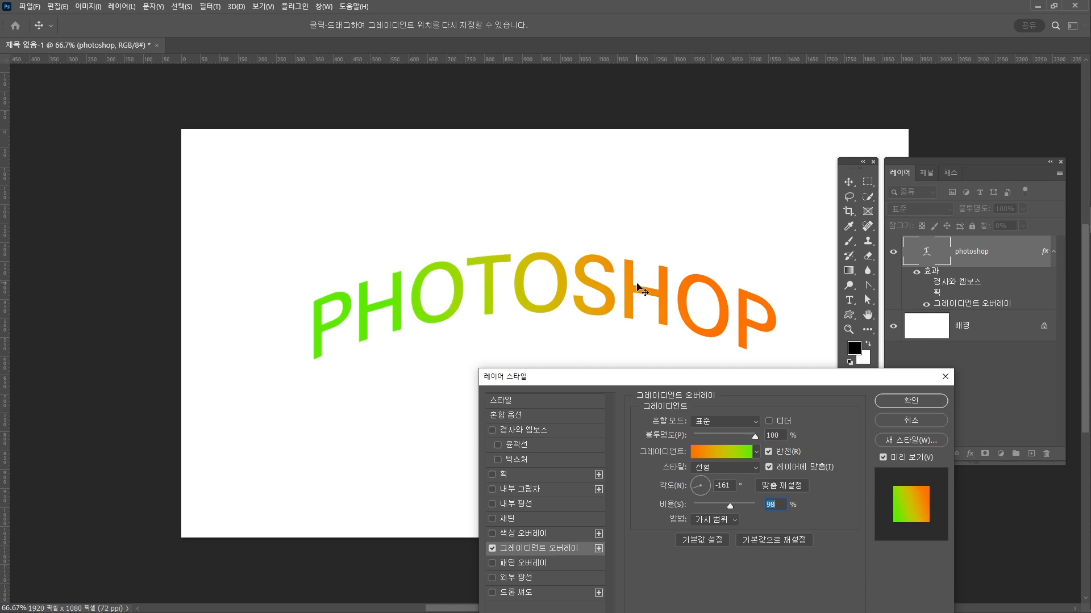
click(730, 507)
drag(732, 507, 736, 507)
Step: Save the layer style to the library as a new style named 그라디언트1 and apply the style settings to the title
drag(663, 375, 554, 366)
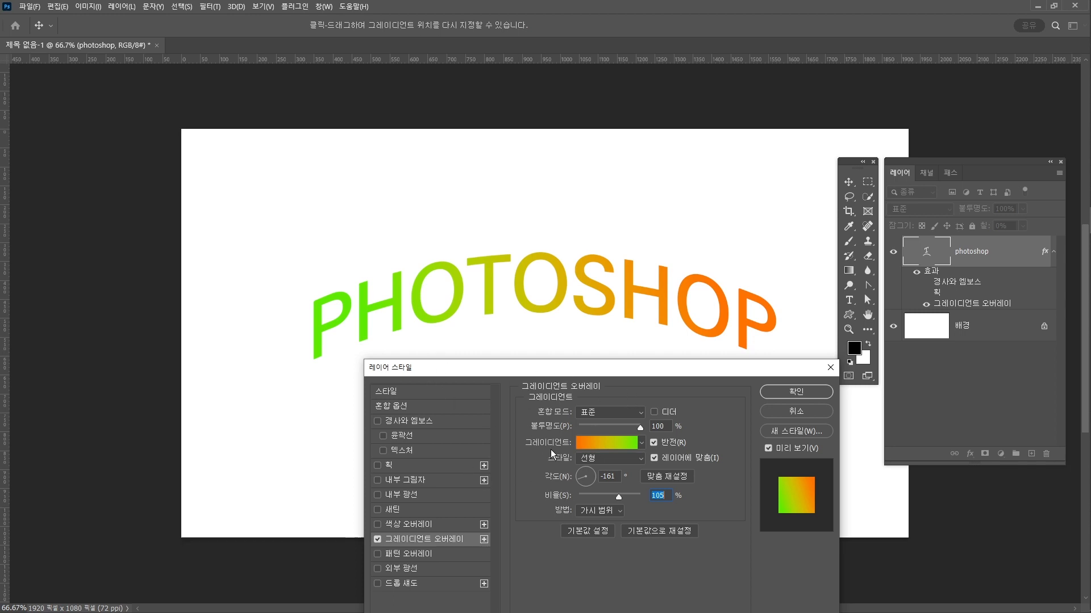
click(806, 433)
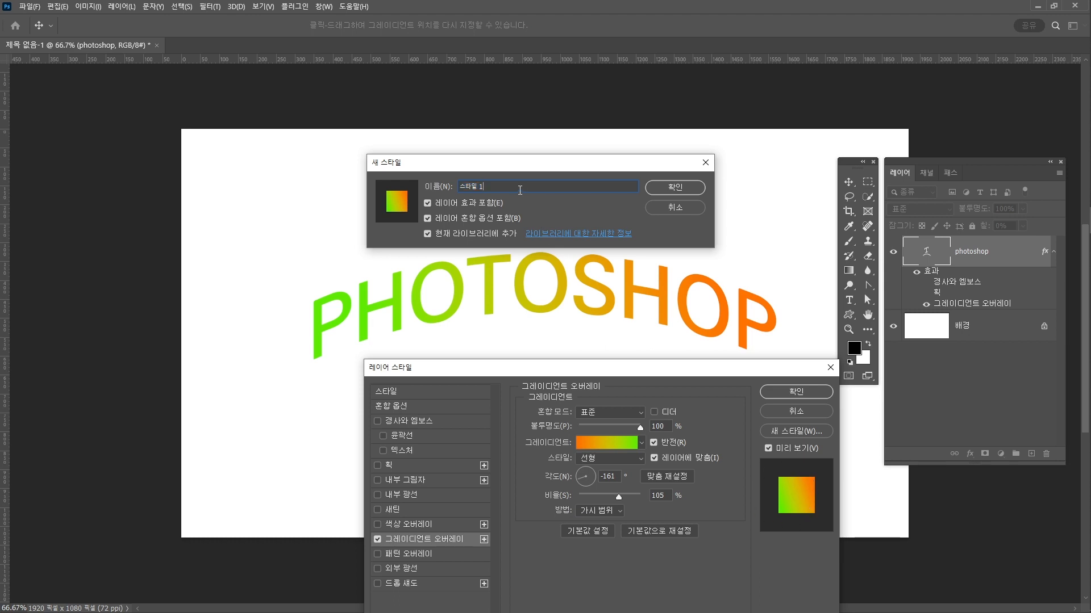
text(r)
text(그라디언트1)
click(681, 189)
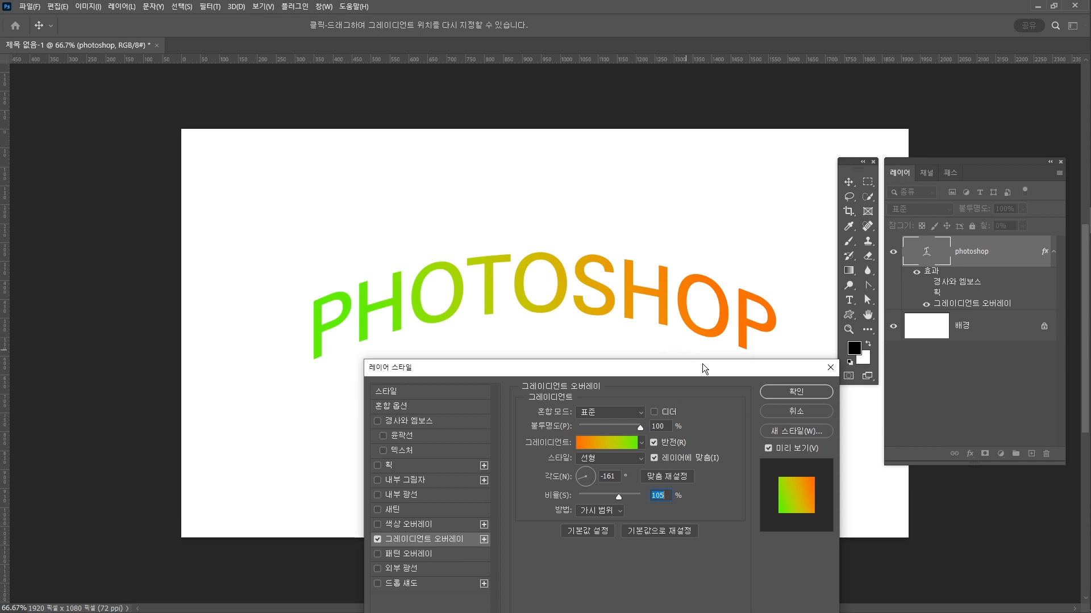
click(803, 393)
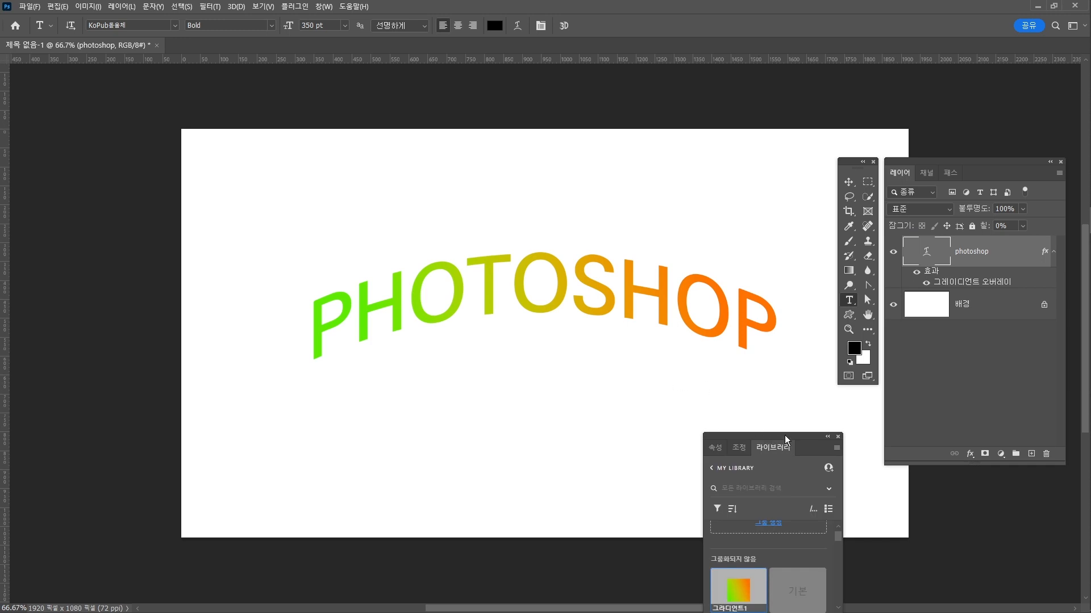
Step: Draw an ellipse about 563 x 284 px below the title and apply the saved 그라디언트1 style to it
drag(785, 437, 771, 369)
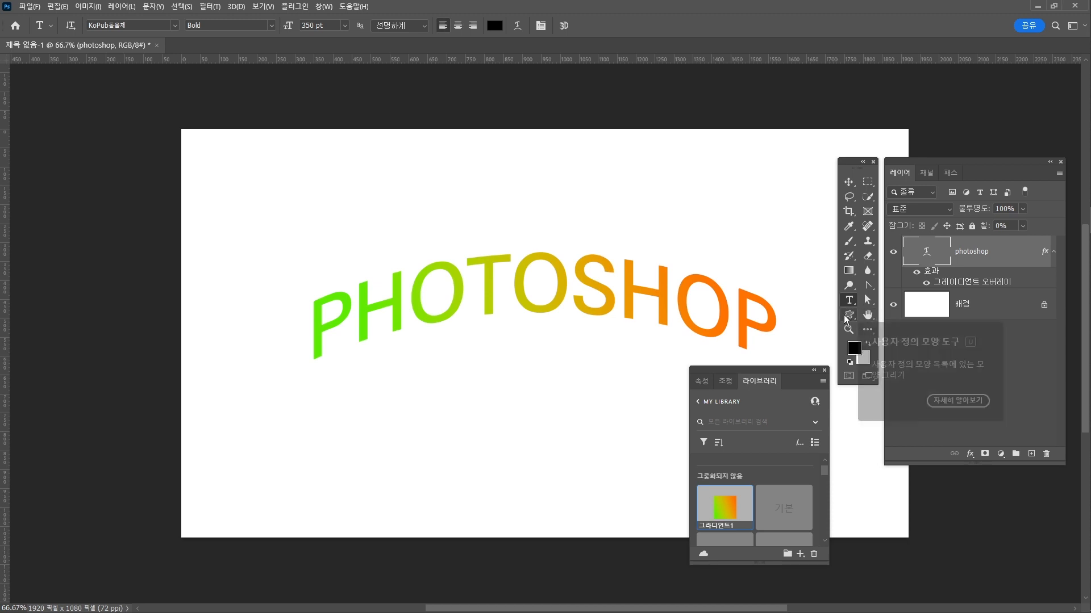
drag(844, 316, 905, 317)
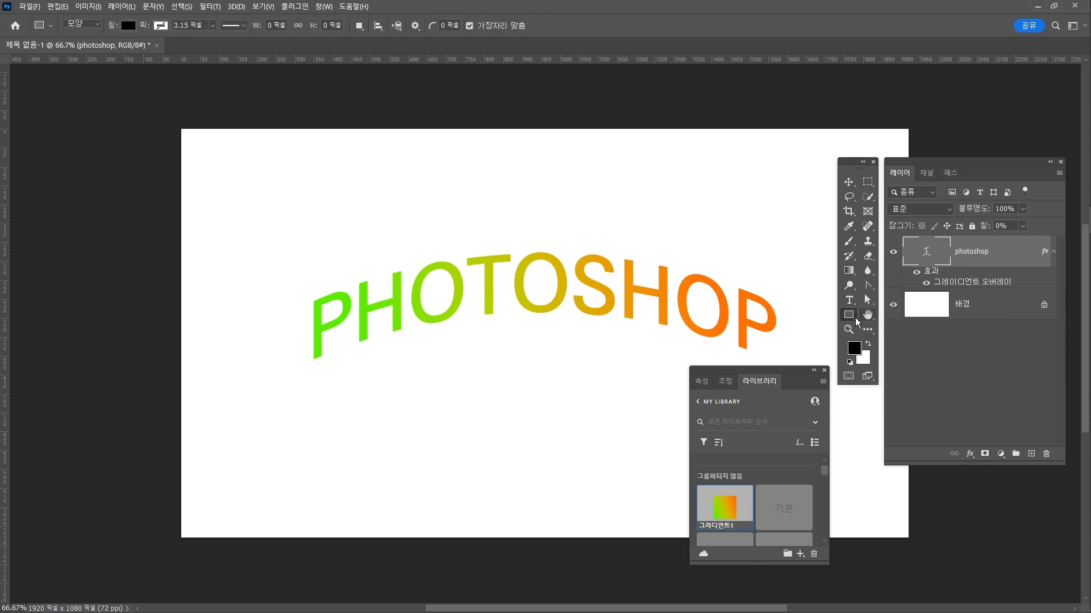
click(851, 316)
click(899, 326)
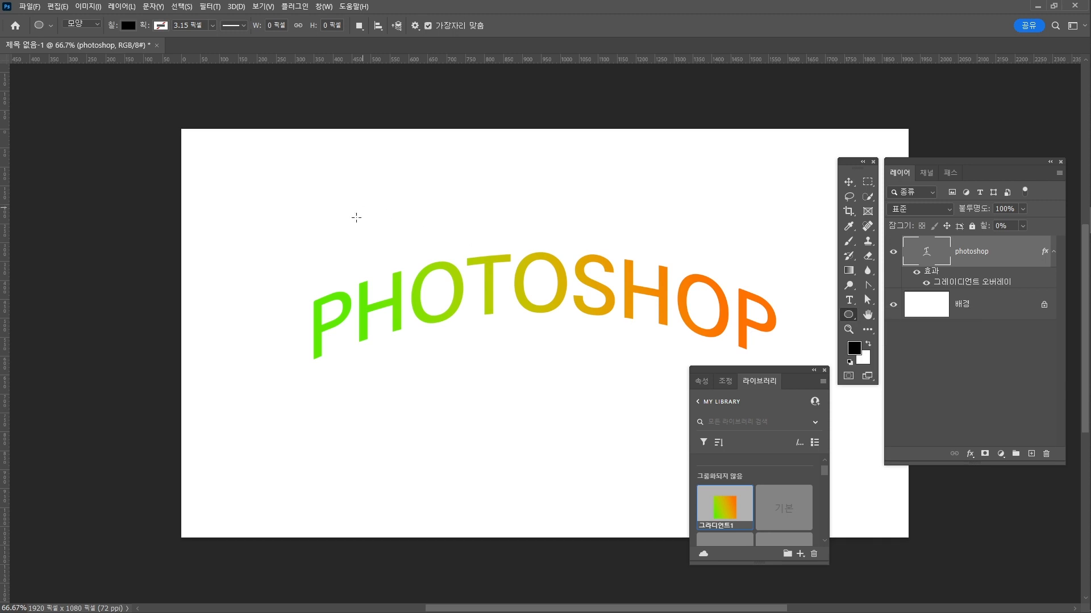
drag(422, 394, 635, 502)
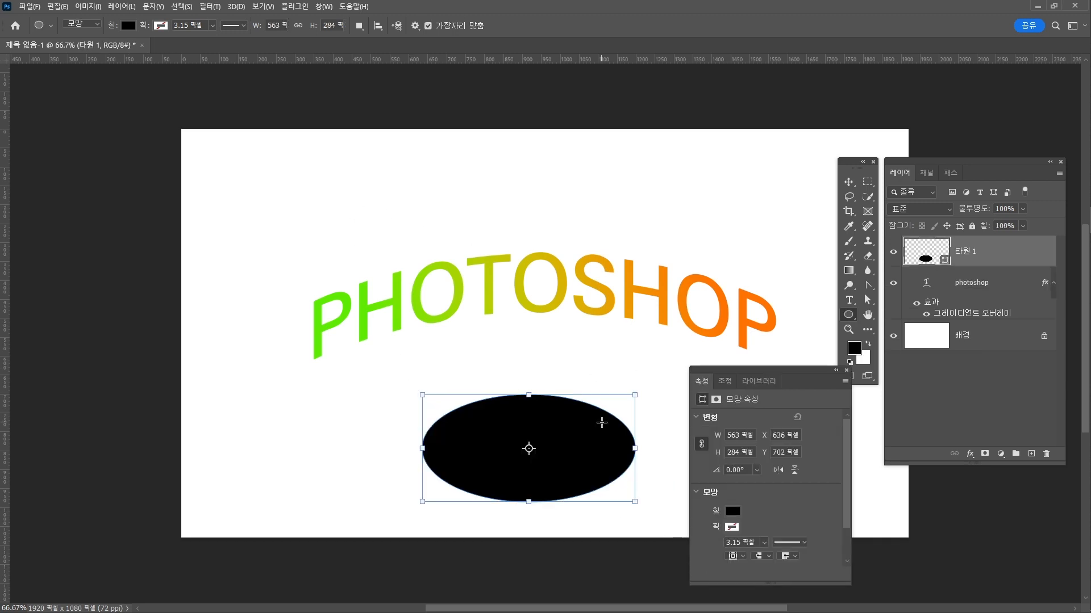
click(759, 380)
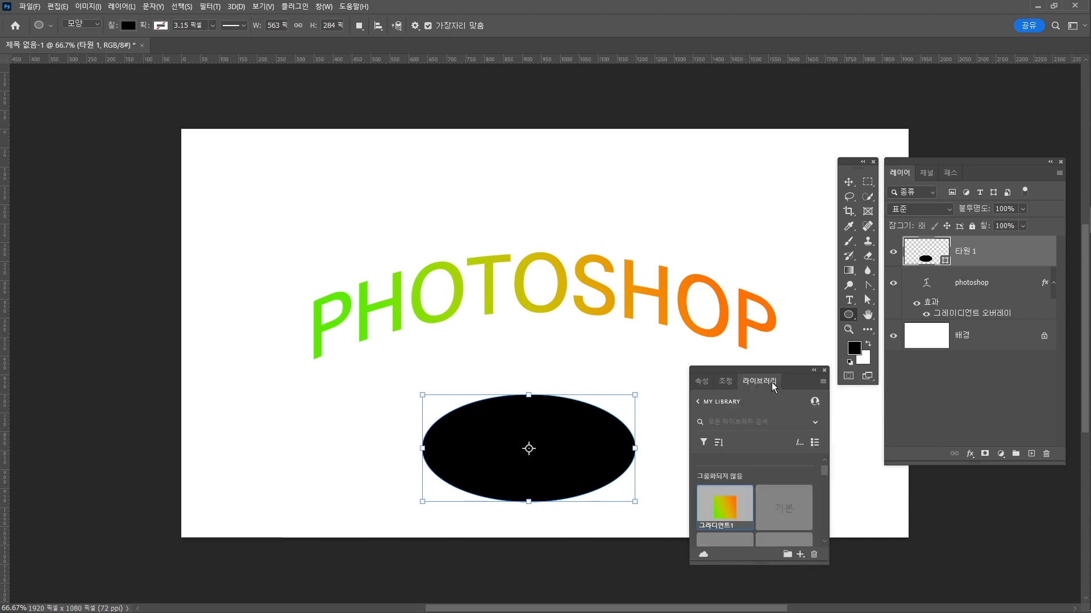
click(723, 518)
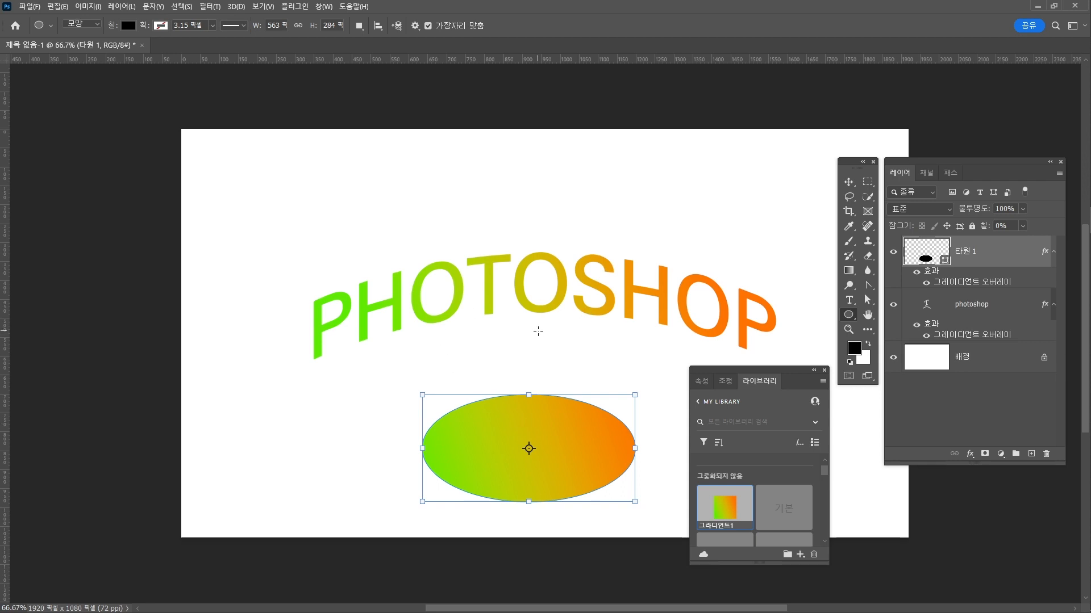
Step: Draw a rectangle about 393 x 224 px above the title and copy the ellipse layer's effects onto it
right_click(849, 314)
click(889, 316)
drag(577, 154, 725, 237)
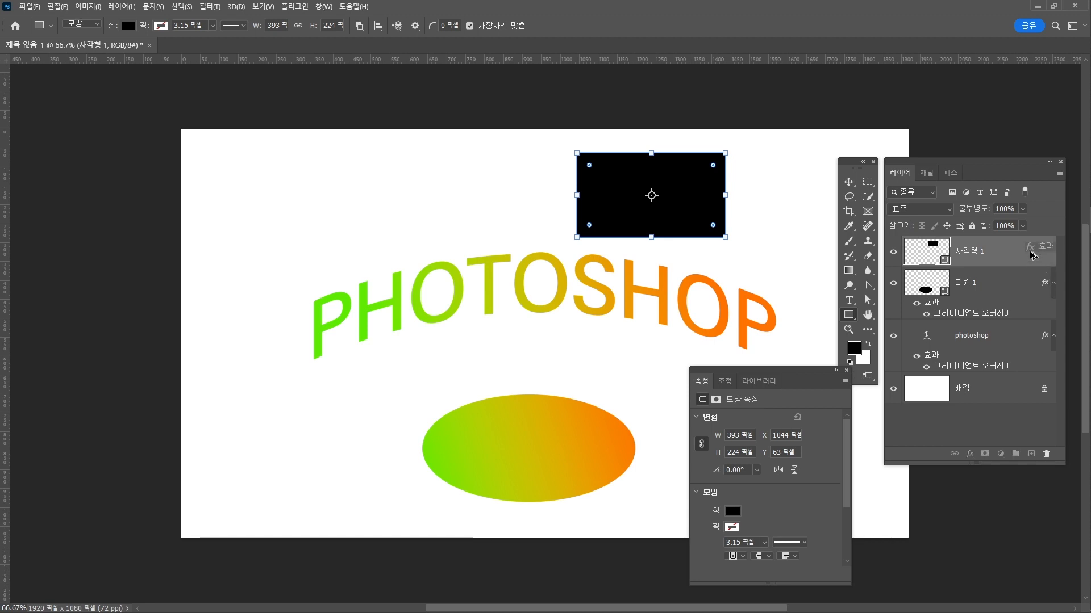
drag(1031, 253, 1031, 254)
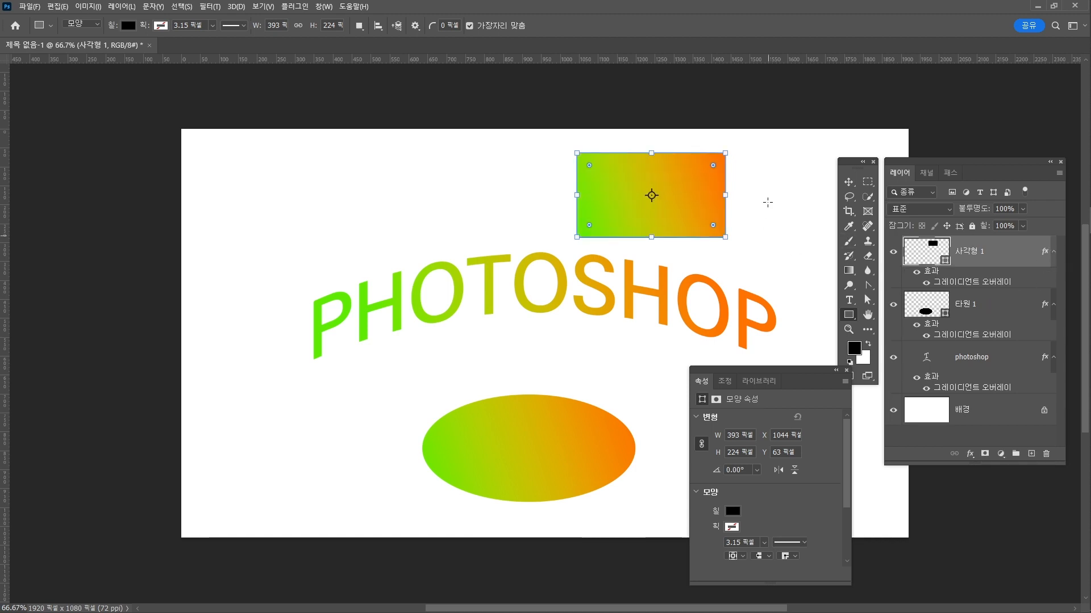
Step: Add a 24 px red Stroke effect to the rectangle layer's style
double_click(939, 275)
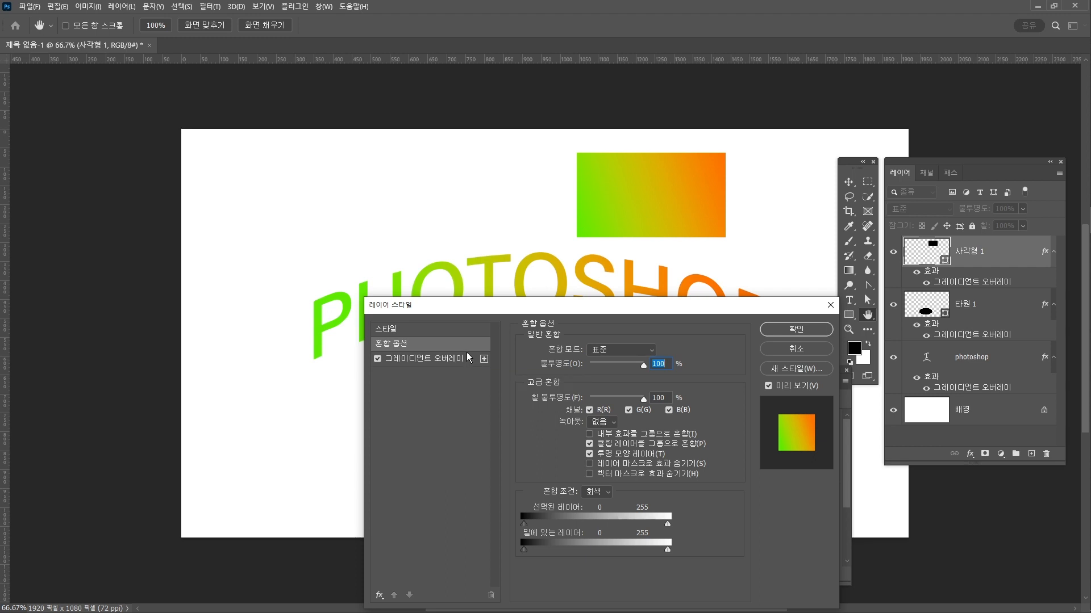
click(378, 596)
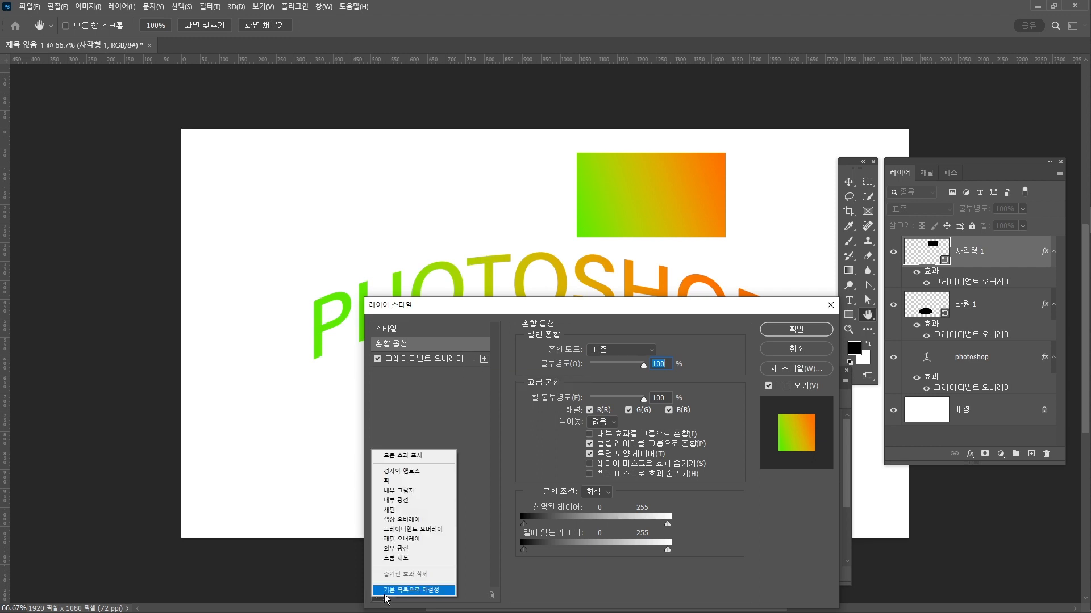
click(410, 482)
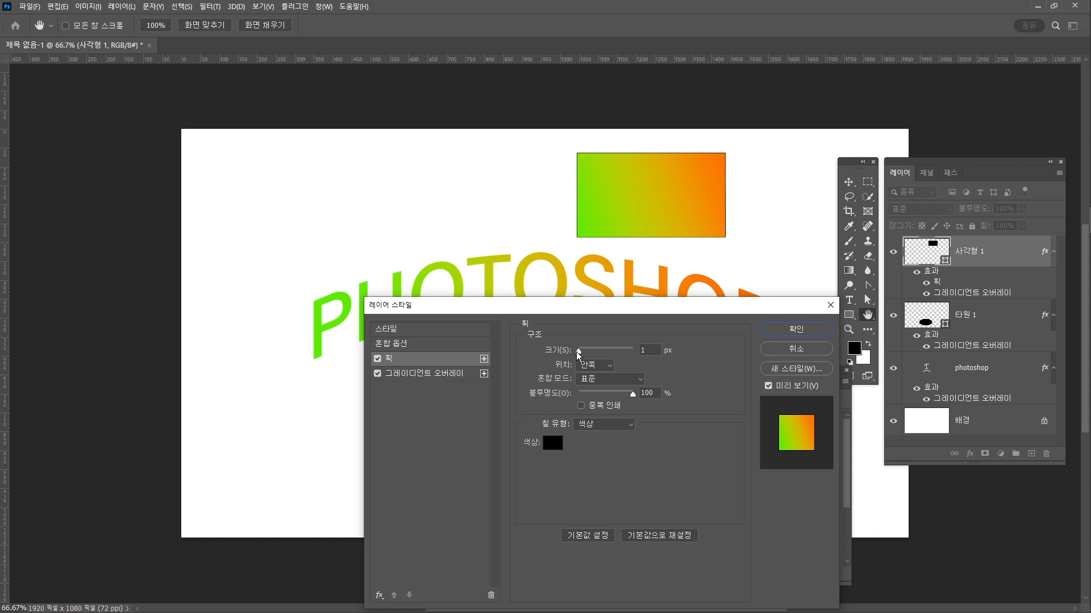
drag(577, 352, 586, 352)
click(559, 441)
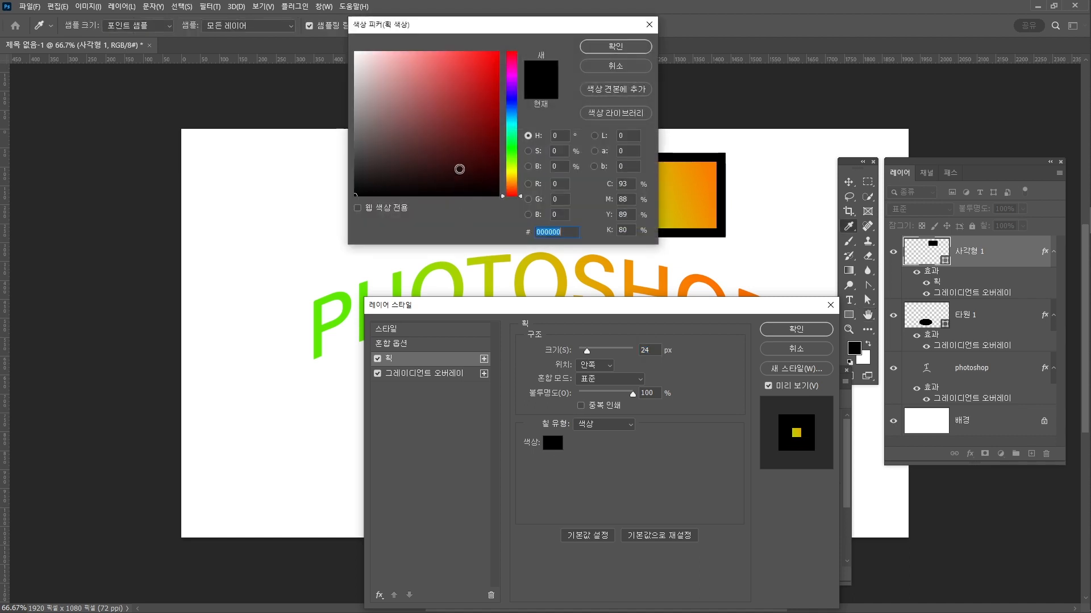
click(476, 115)
click(615, 46)
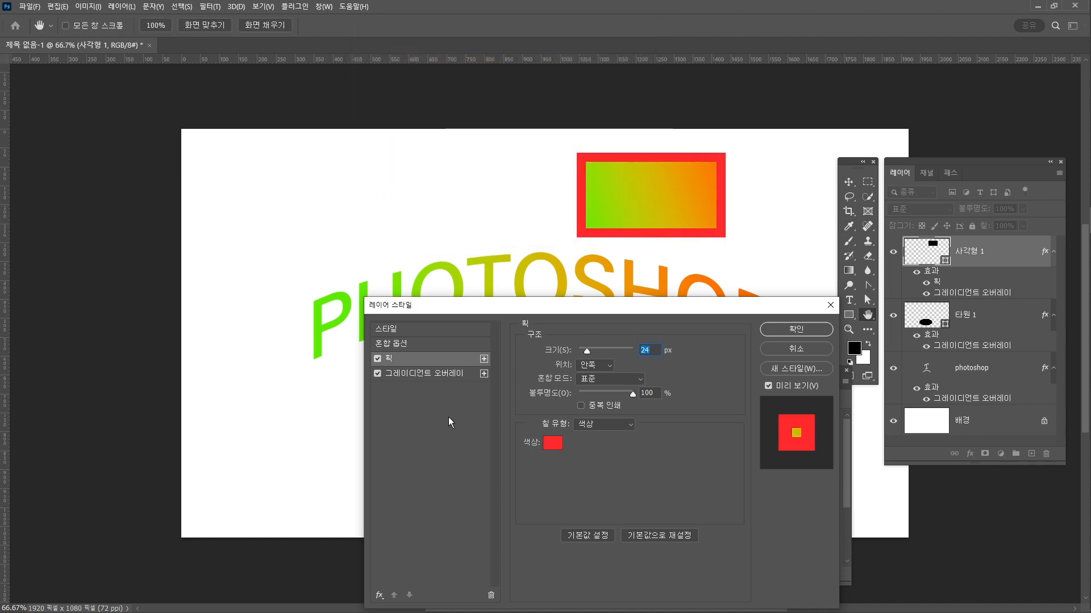
Step: Add Bevel & Emboss to the rectangle with a depth of 188% and a size of 6 px
click(380, 595)
click(417, 469)
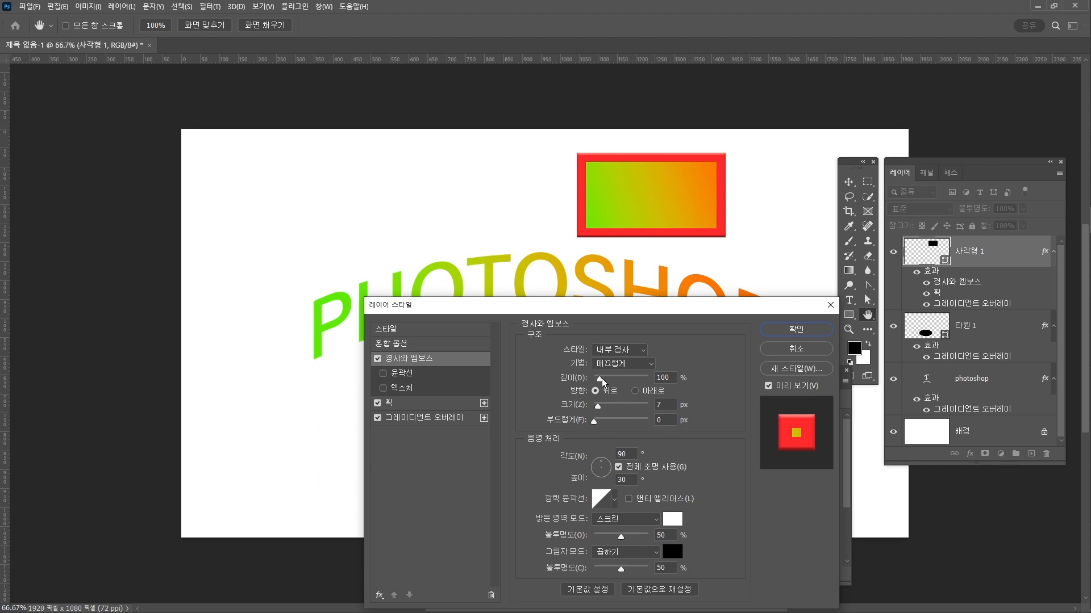
drag(601, 379, 597, 407)
click(603, 405)
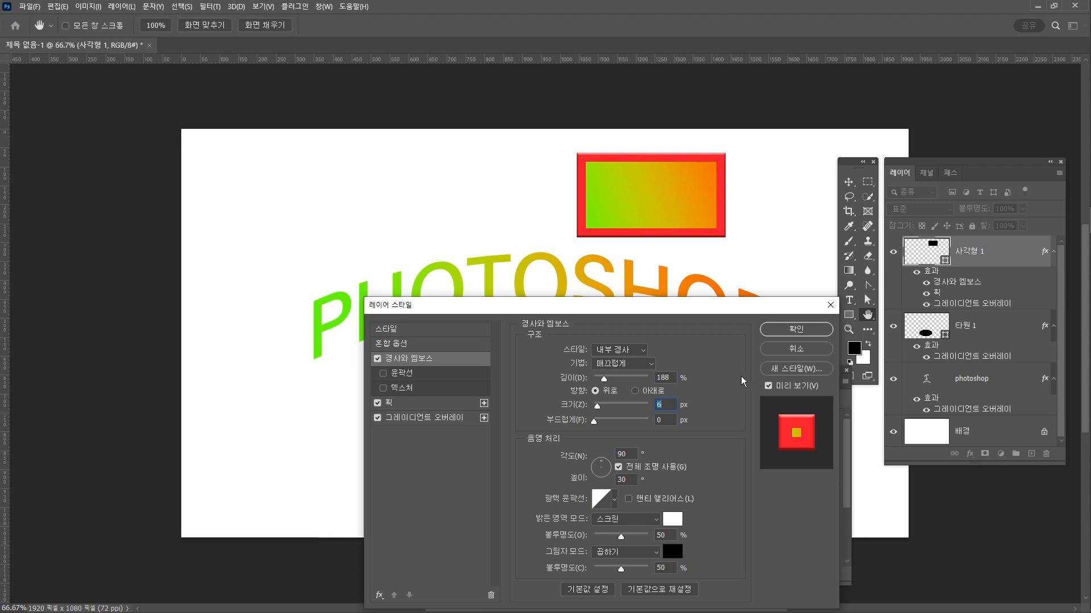
Step: Save the combined effects to the library as a new style named 스타일 2 and apply the style settings to the rectangle
click(781, 370)
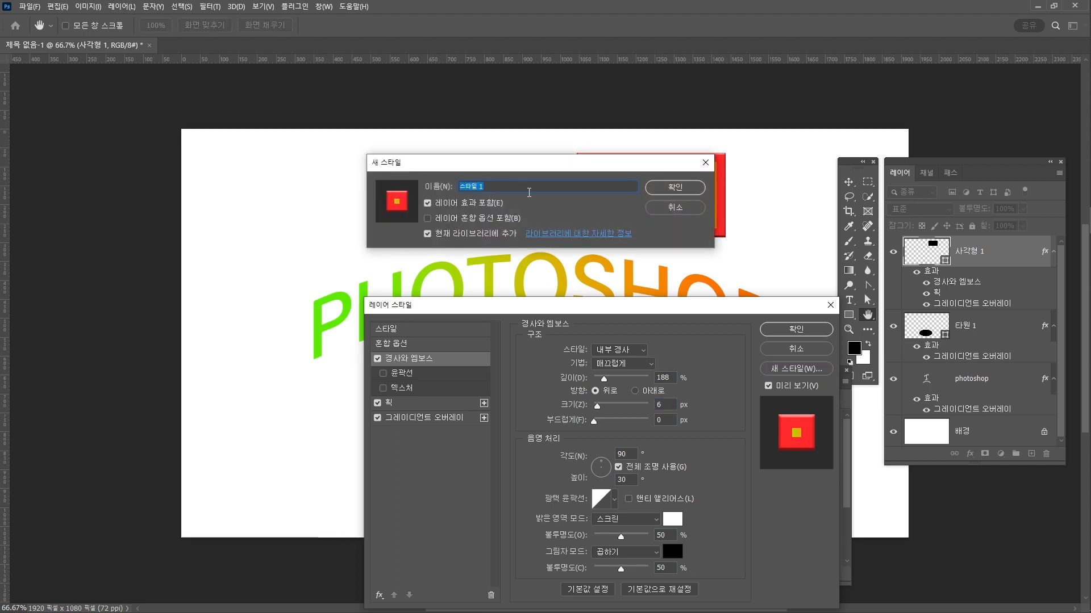
click(508, 188)
click(697, 188)
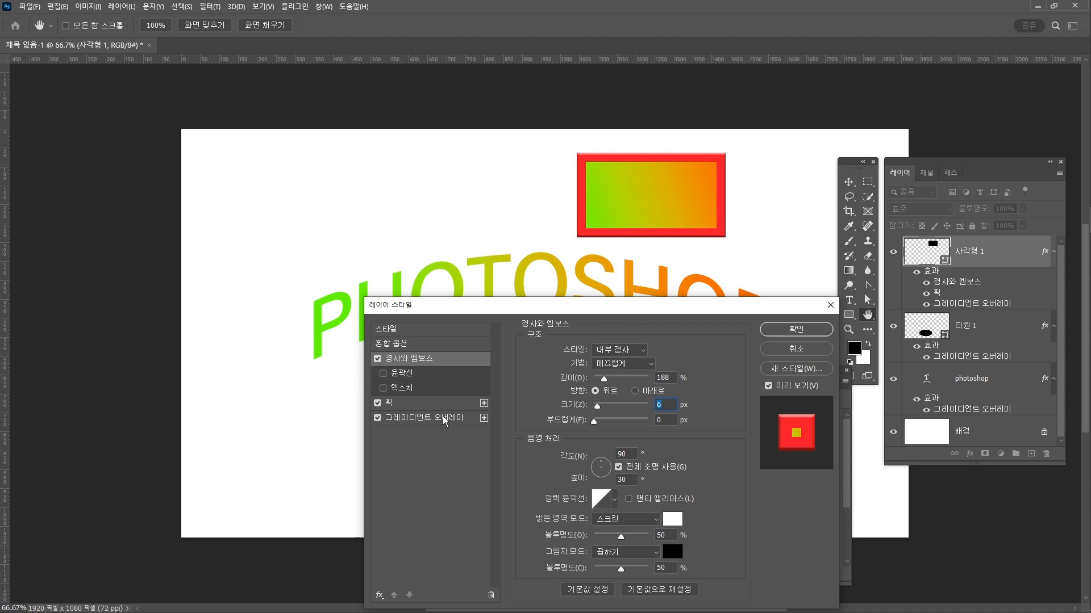
click(796, 329)
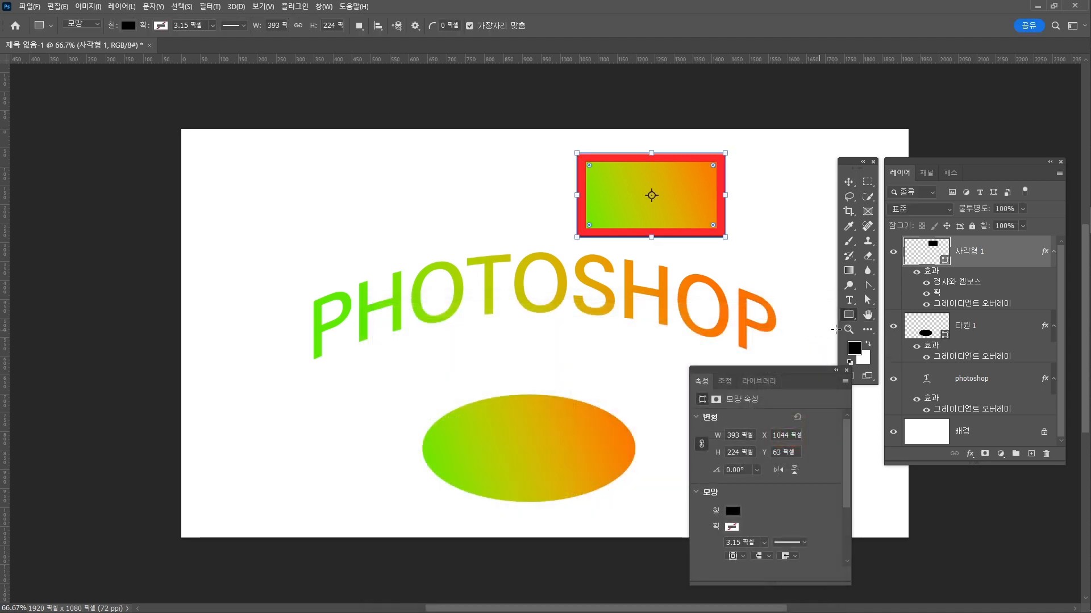
Step: Delete the rectangle, ellipse and title layers, leaving only the background, and close the Properties panel
shift+click(991, 384)
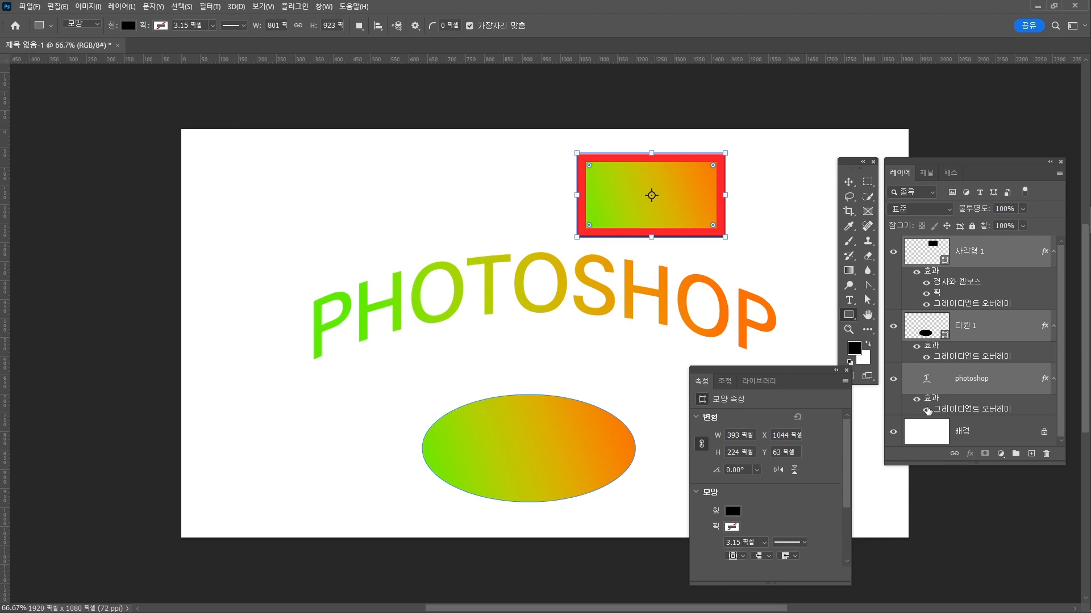
key(Delete)
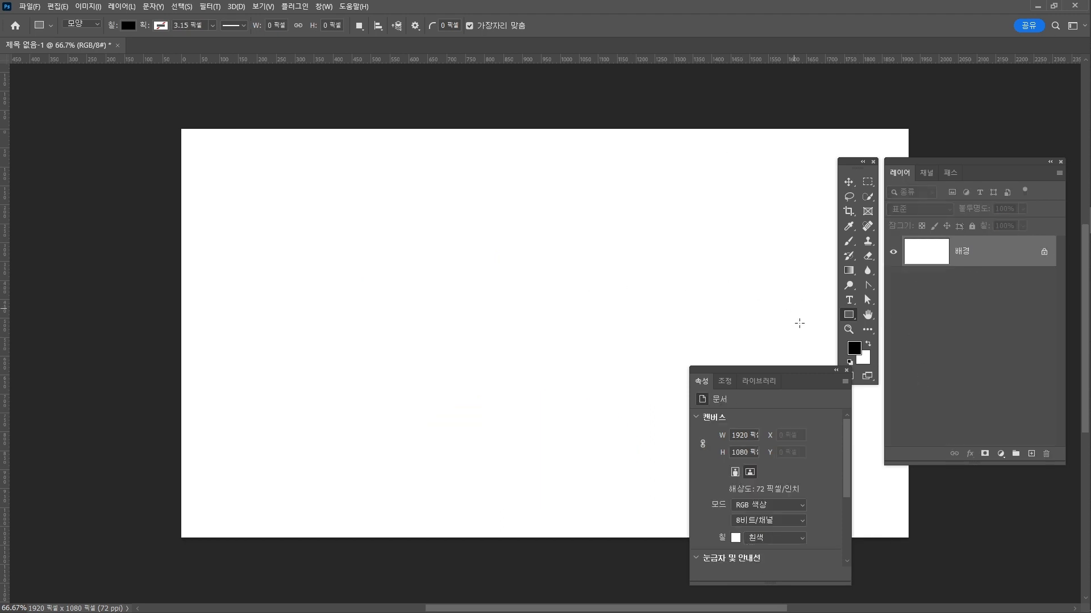
click(846, 371)
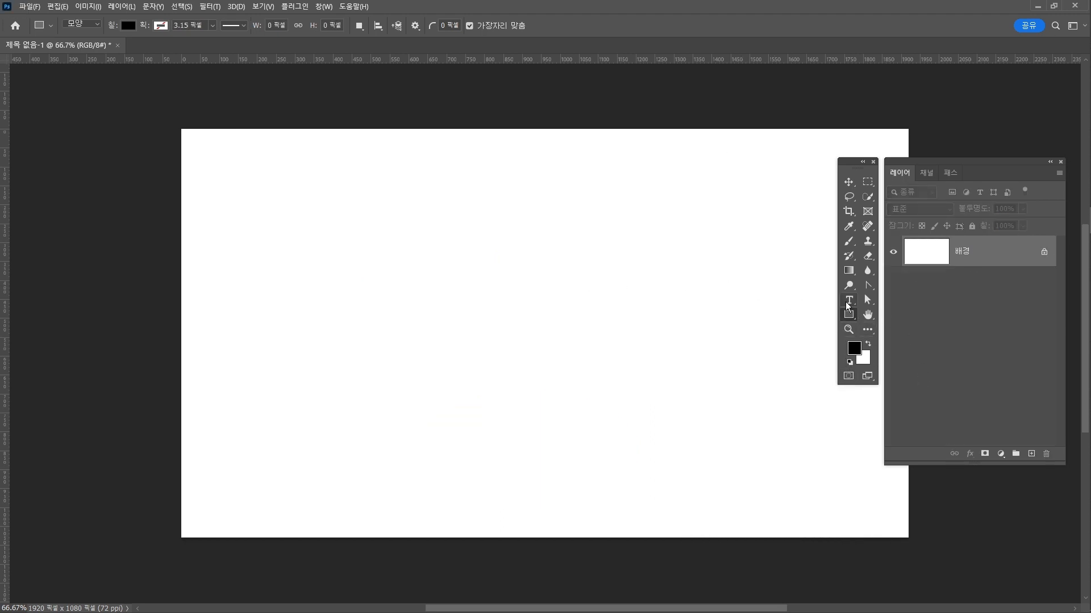
Step: Create a new black PHOTOSHOP text layer in 350 pt Bold and center it on the canvas
click(848, 301)
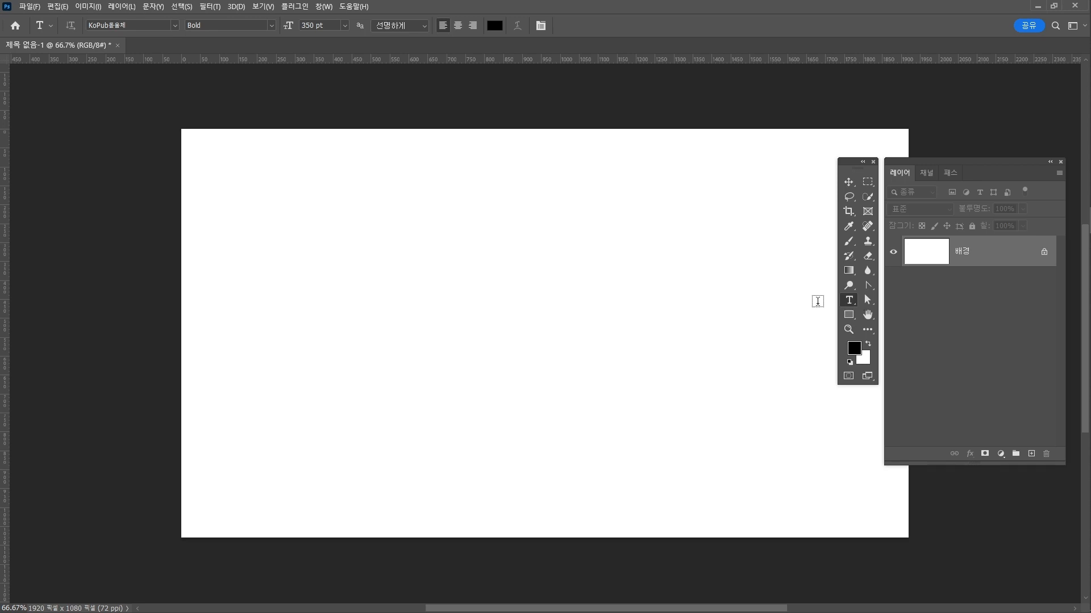
click(373, 309)
text(PHOT)
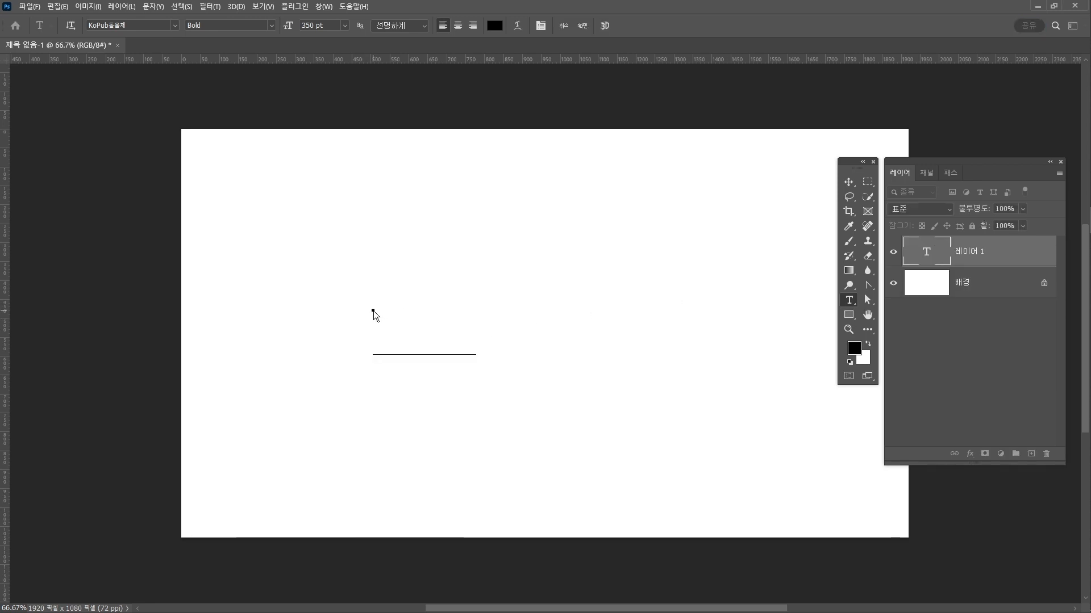
text(OSHO)
key(BackSpace)
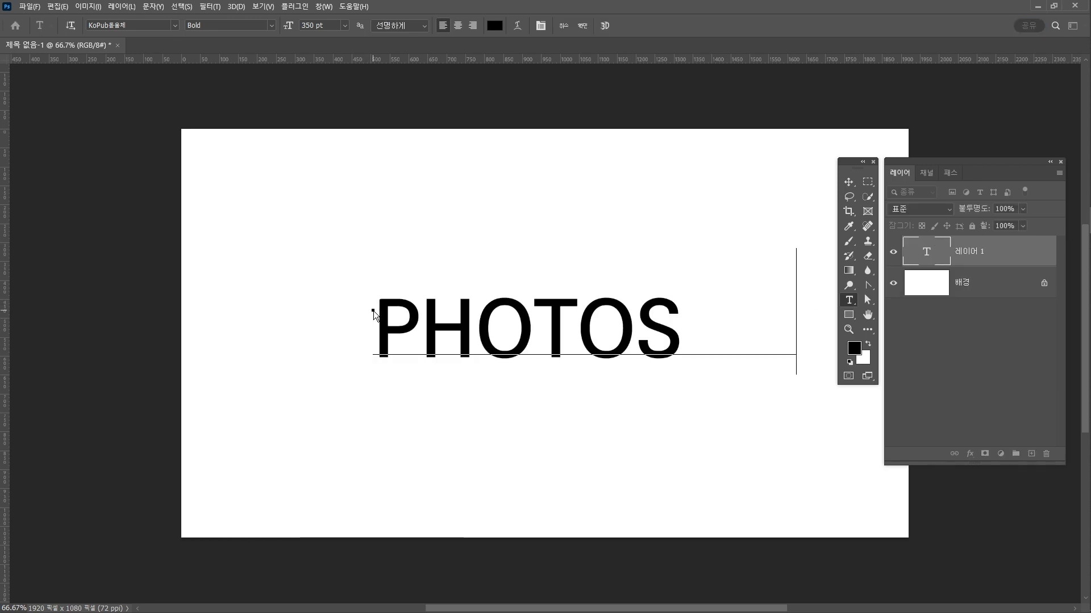
text(HOP)
key(ctrl+Return)
key(v)
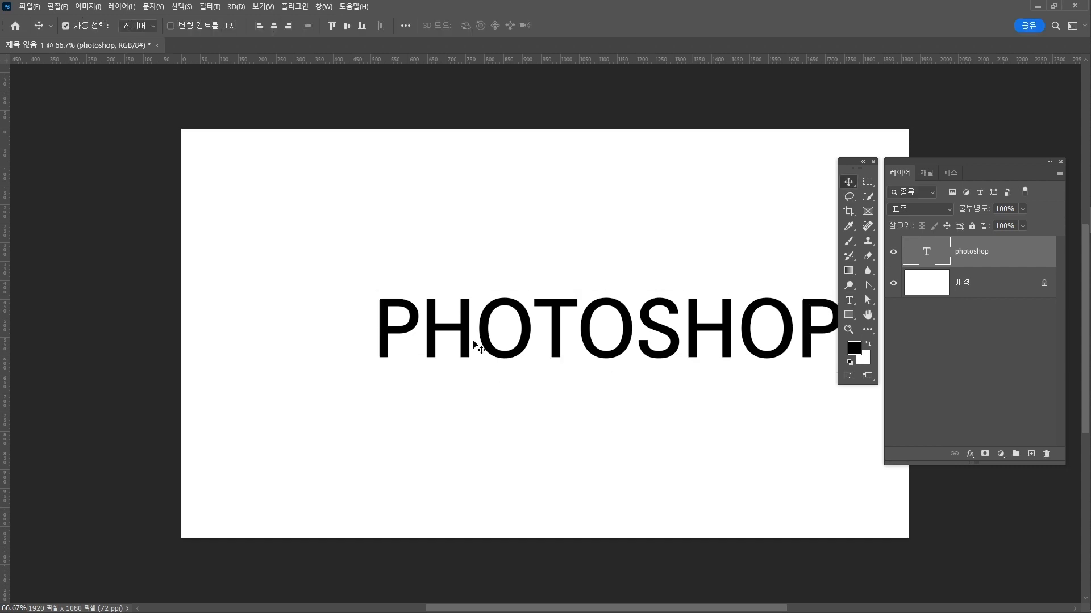
click(273, 25)
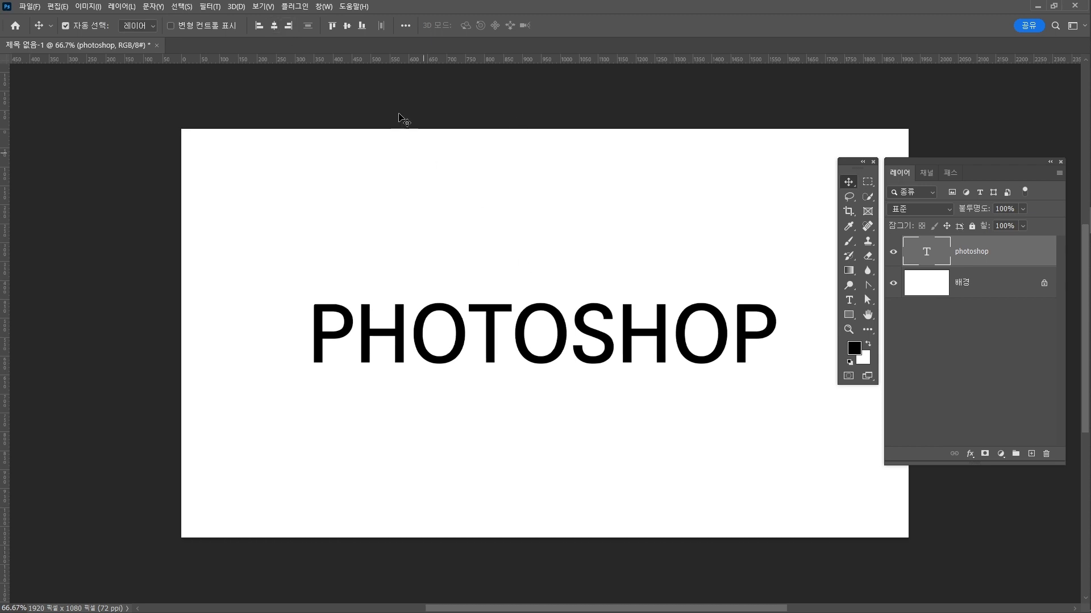
Step: Open the Libraries panel, apply the saved 스타일 2 style to the PHOTOSHOP text and move the panel up beside the tools
click(324, 7)
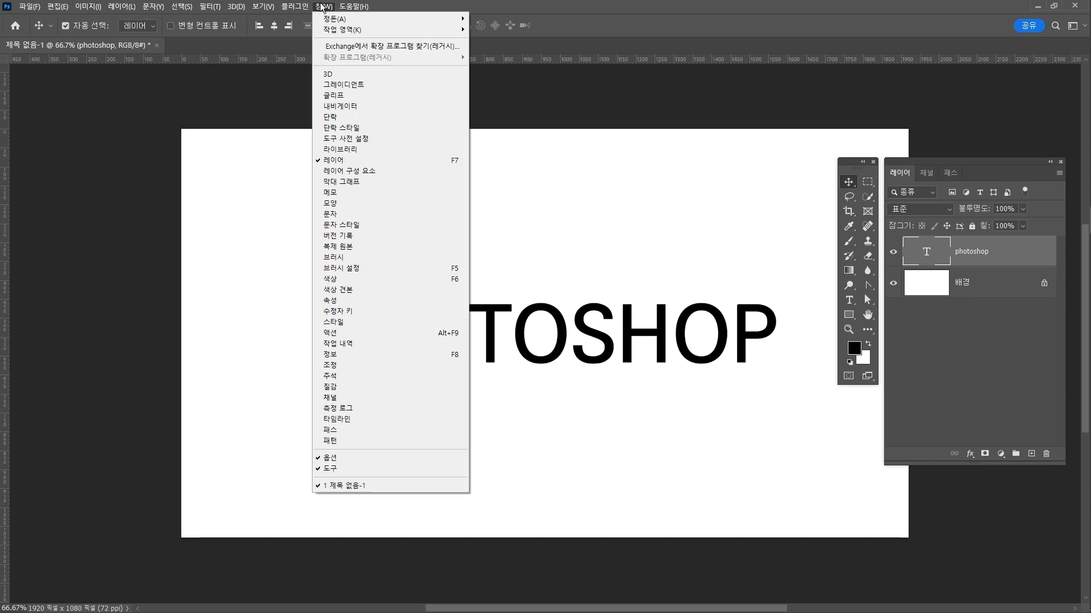
click(349, 151)
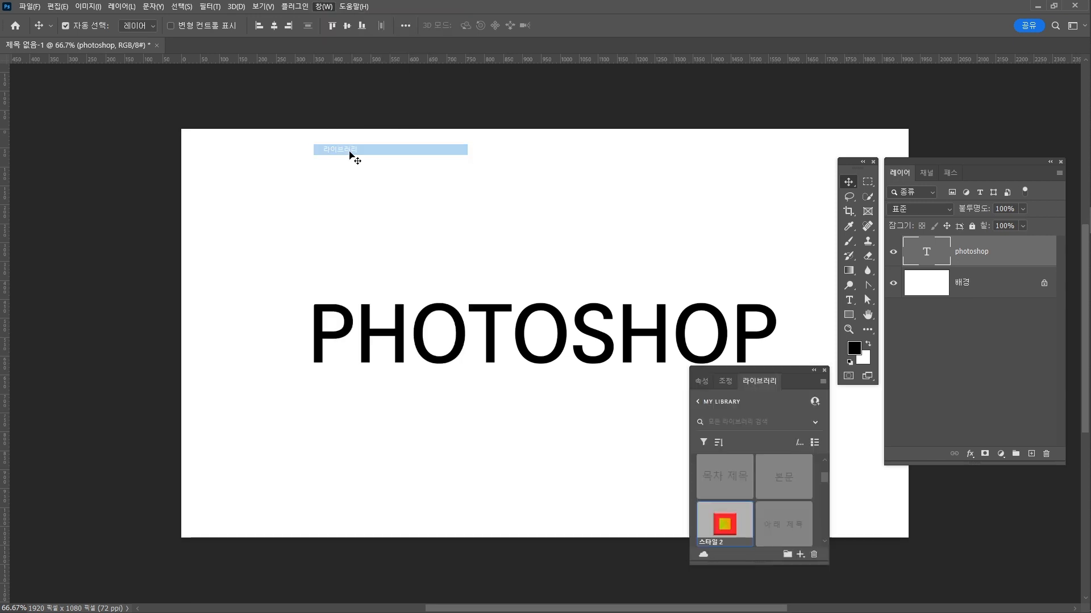
click(722, 525)
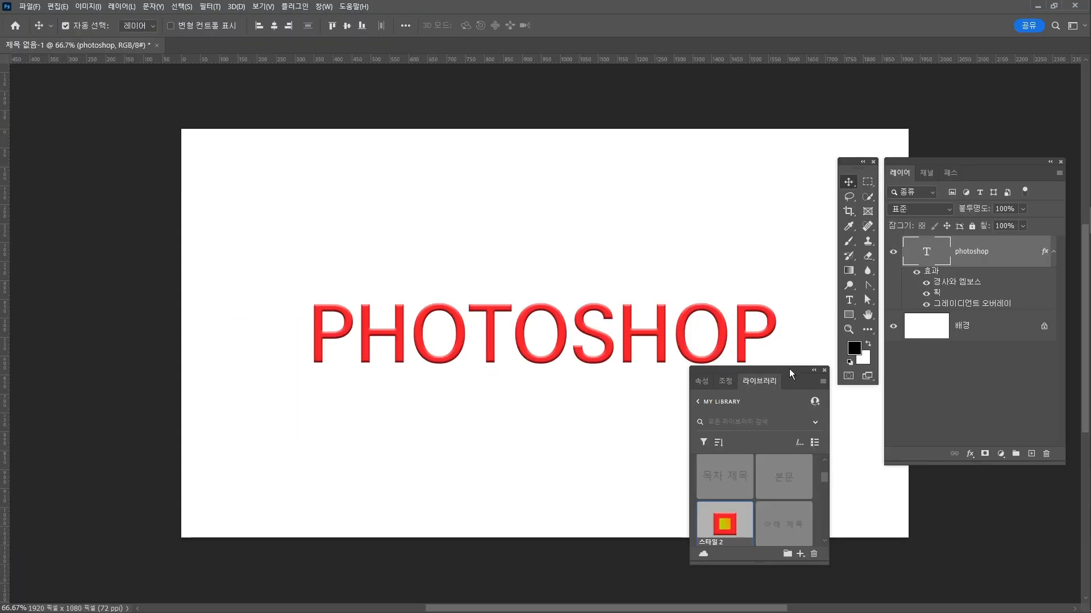
drag(789, 370, 786, 162)
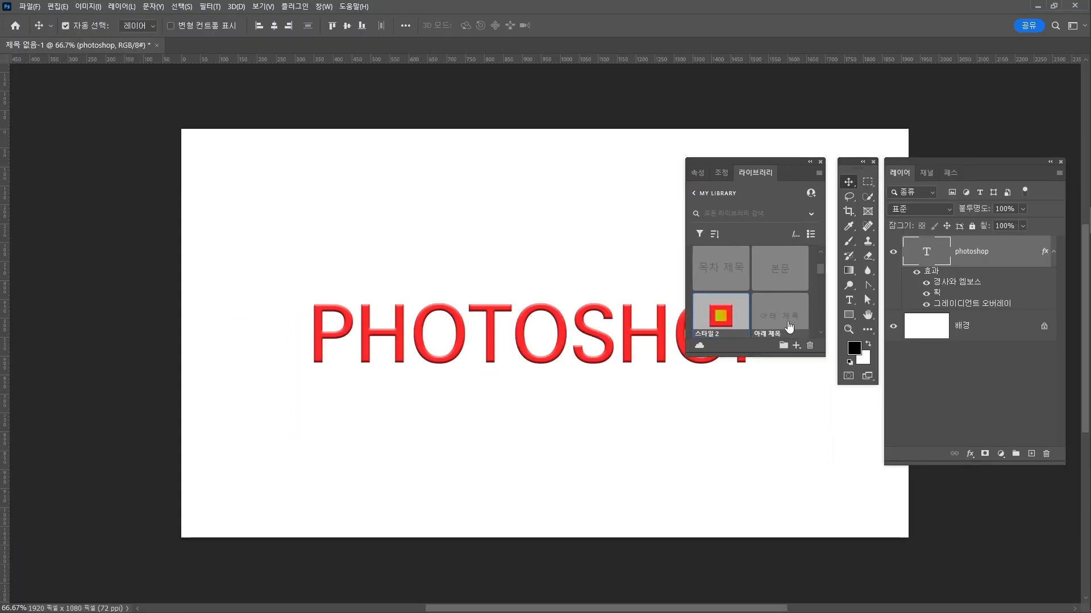
mouse_move(789, 327)
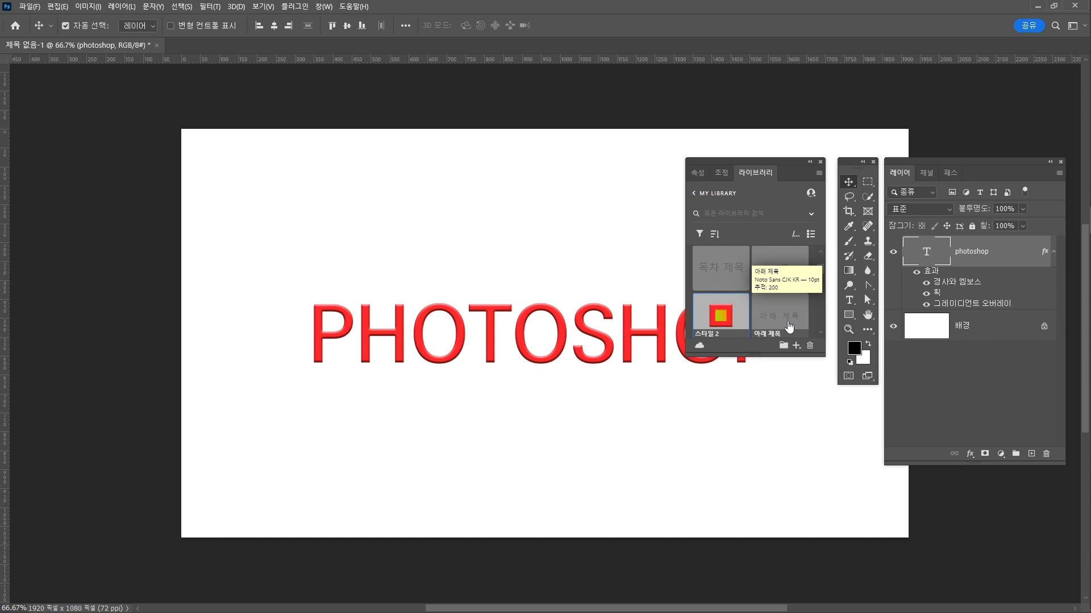